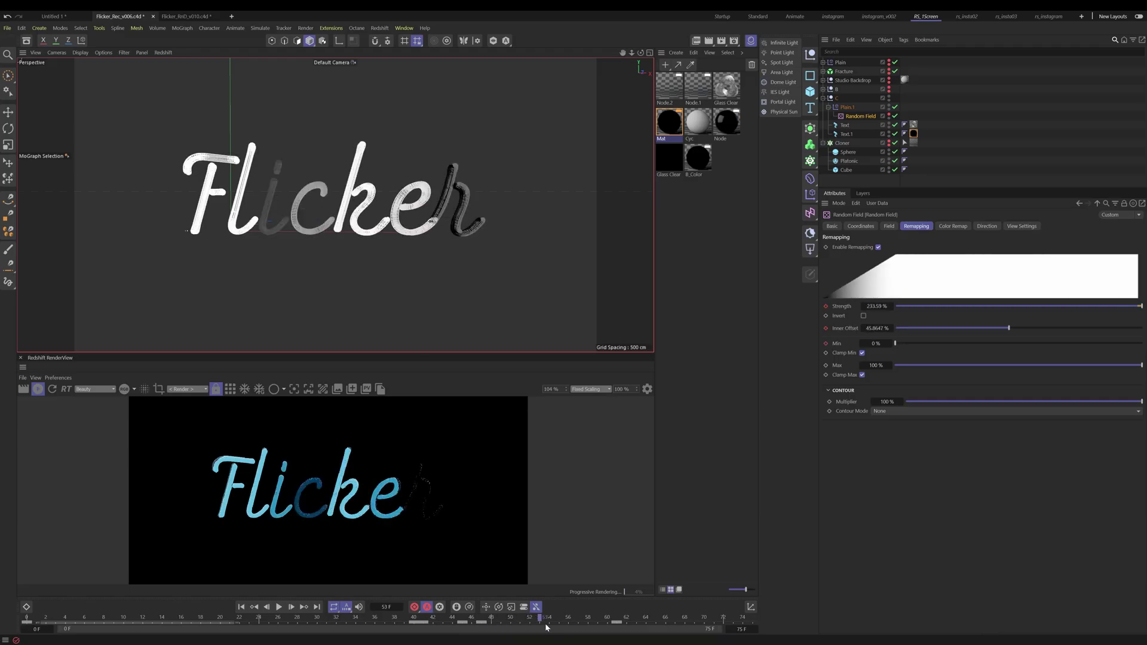
pyautogui.moveTo(545, 626)
pyautogui.mouseDown()
pyautogui.moveTo(649, 624)
pyautogui.moveTo(399, 625)
pyautogui.moveTo(524, 625)
pyautogui.mouseUp()
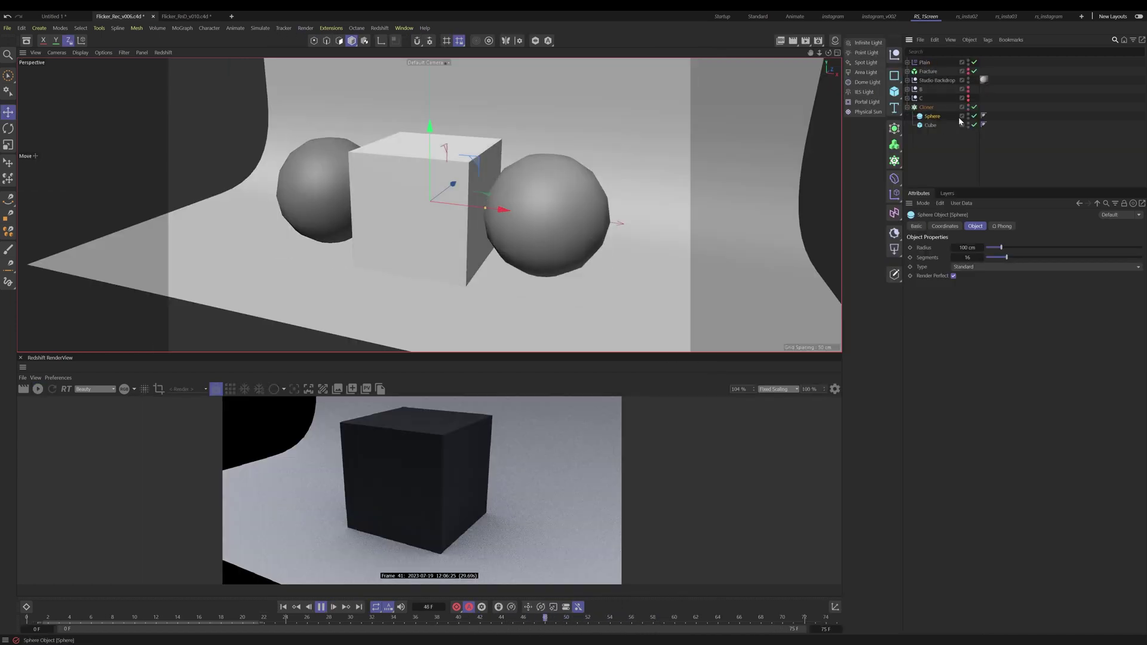
pyautogui.click(39, 391)
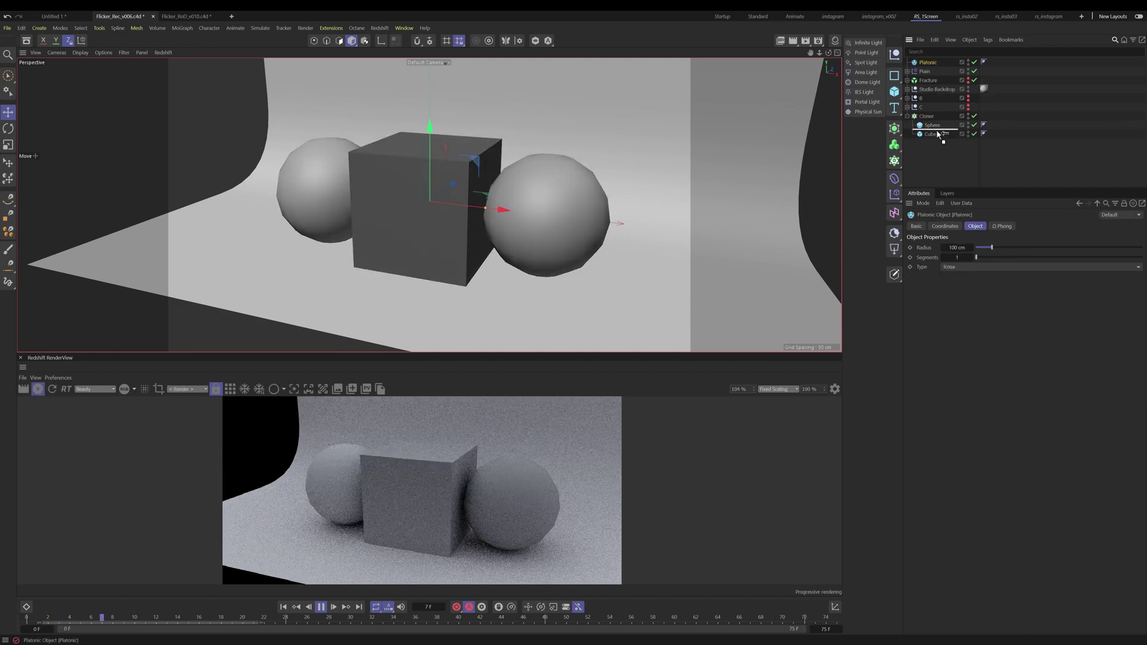
pyautogui.moveTo(940, 131); pyautogui.dragTo(937, 130)
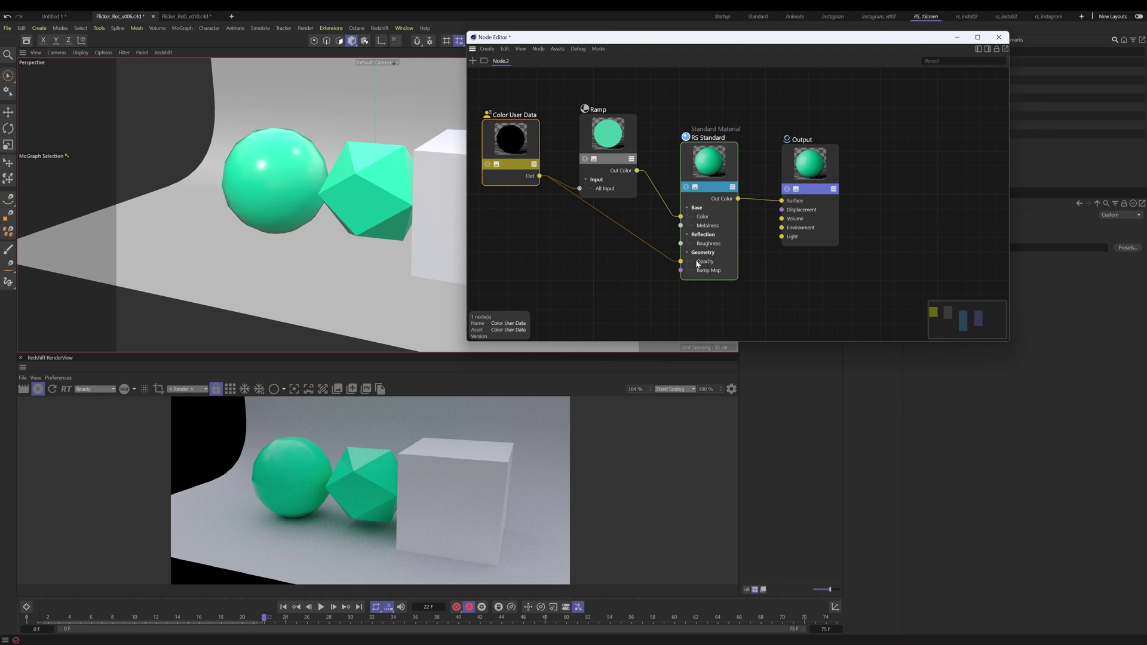
pyautogui.hotkey('ctrl', 's')
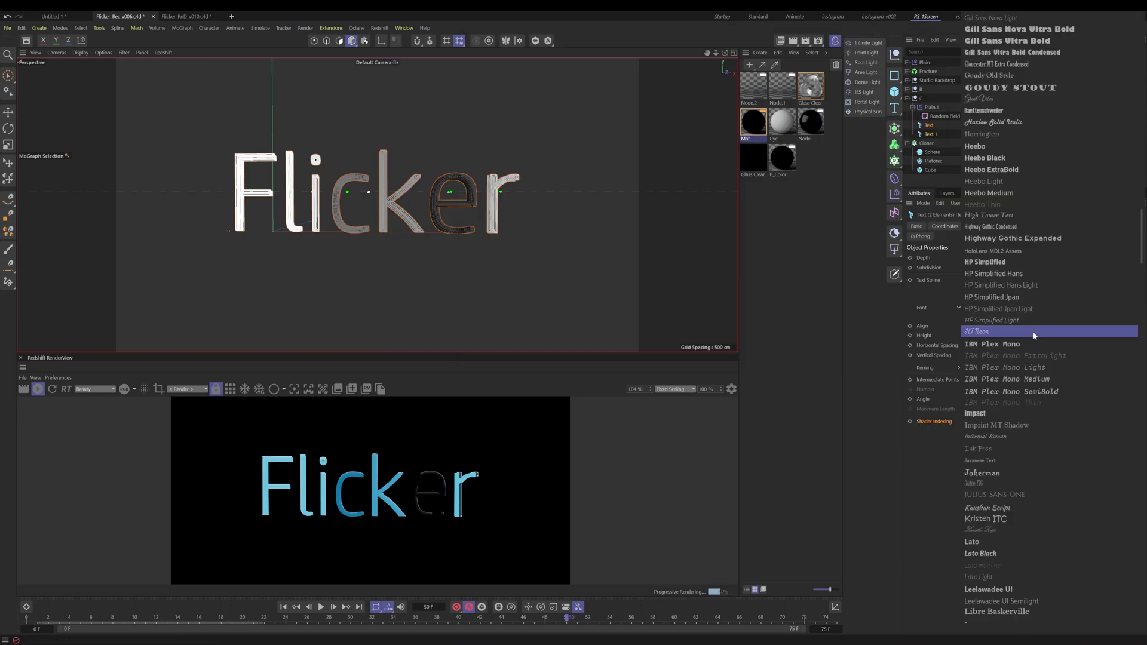
pyautogui.click(1035, 333)
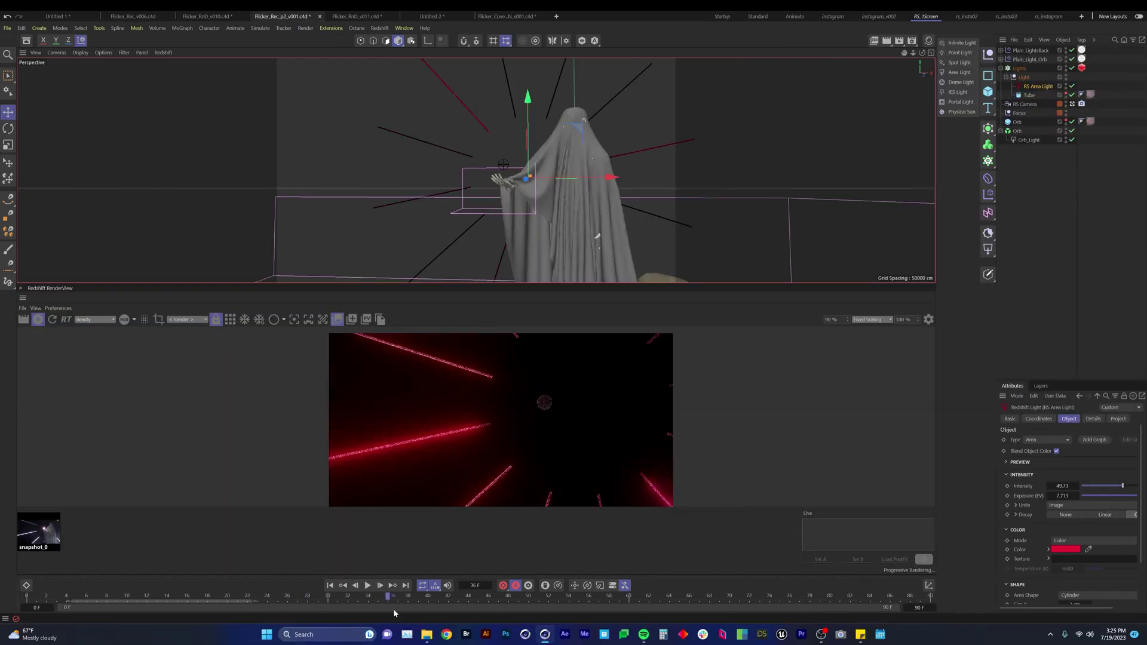
pyautogui.moveTo(395, 613); pyautogui.dragTo(621, 603)
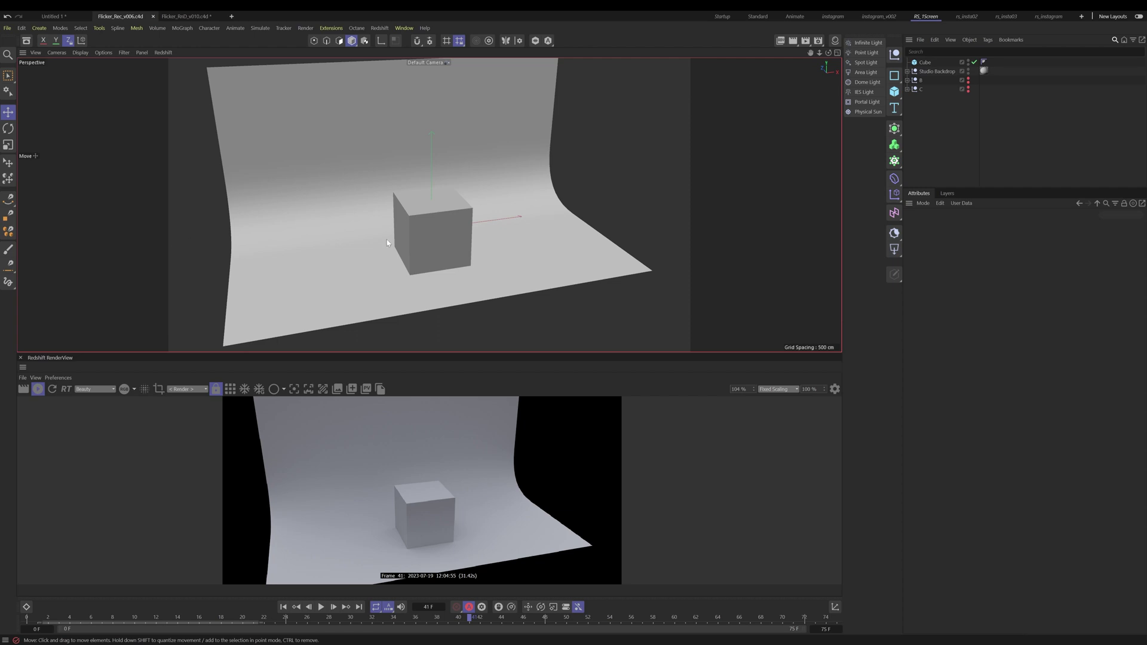
# Place the Cube inside a new MoGraph Fracture object as its child.
pyautogui.scroll(3, 387, 242)
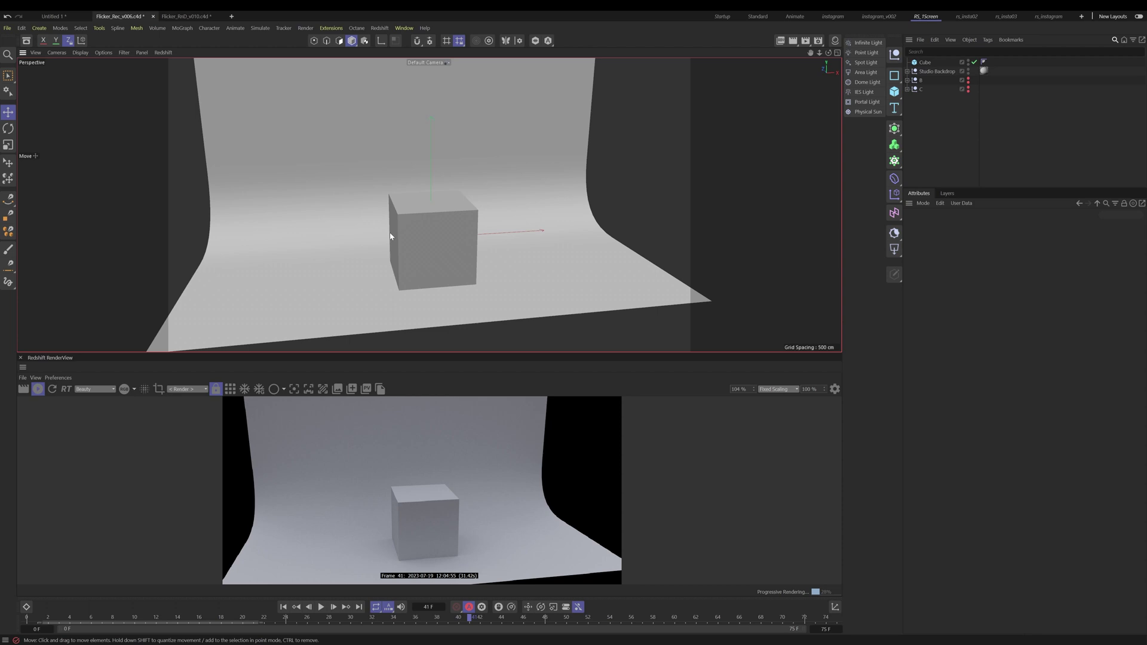
pyautogui.moveTo(328, 234)
pyautogui.keyDown('alt'); pyautogui.mouseDown()
pyautogui.moveTo(331, 213)
pyautogui.moveTo(342, 218)
pyautogui.mouseUp(); pyautogui.keyUp('alt')
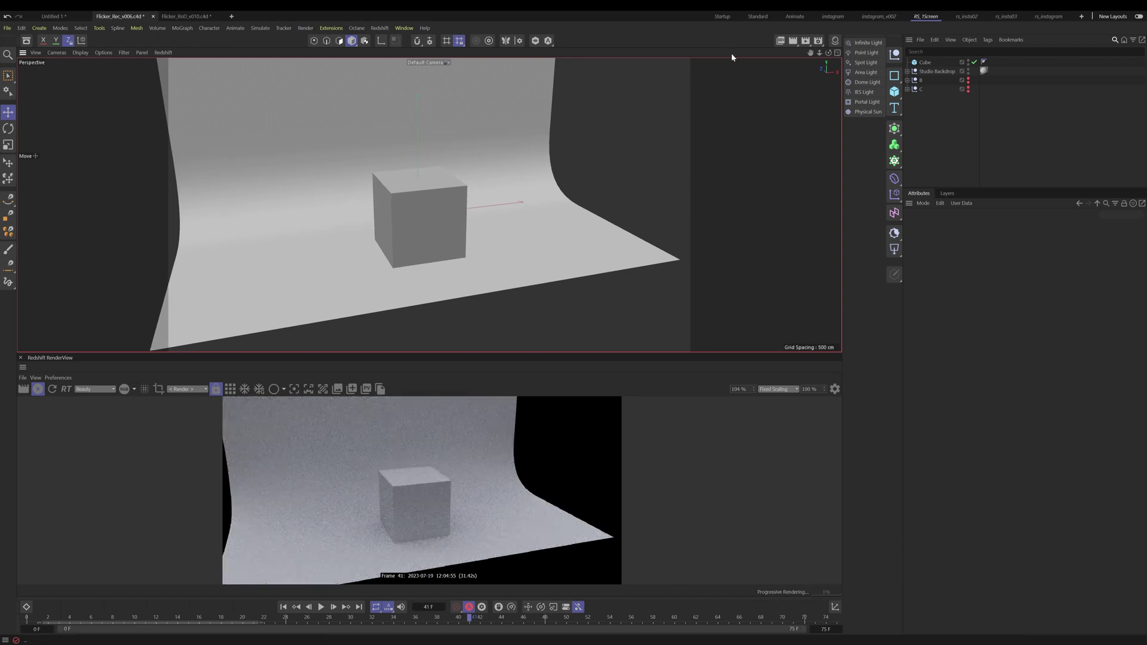
pyautogui.click(925, 64)
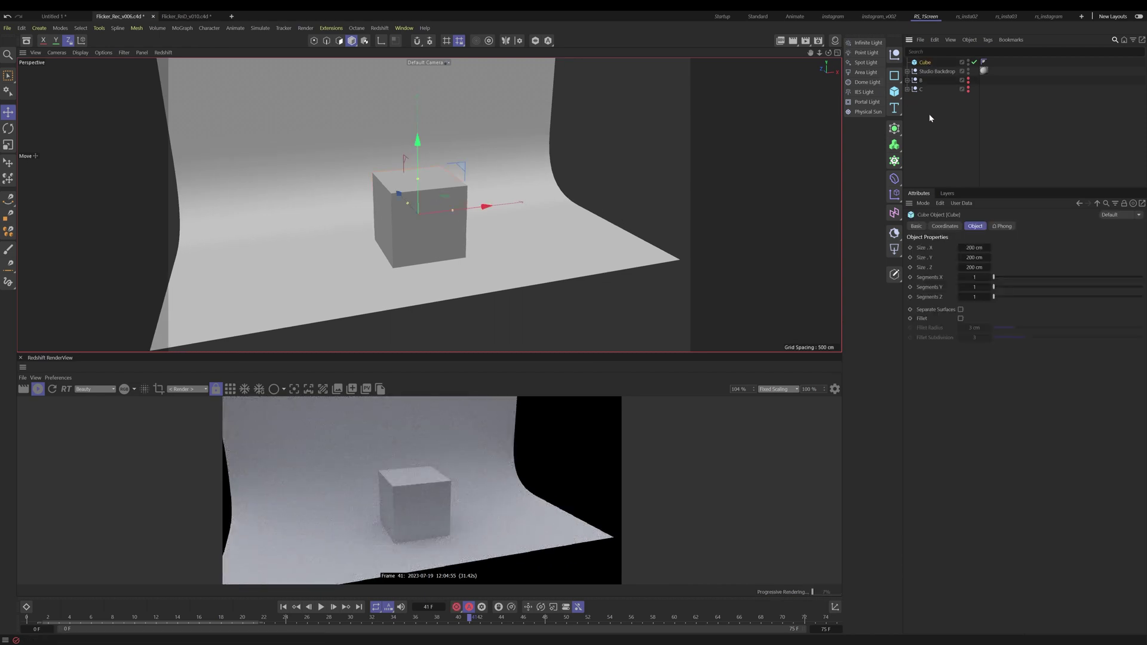
pyautogui.click(930, 114)
pyautogui.click(925, 63)
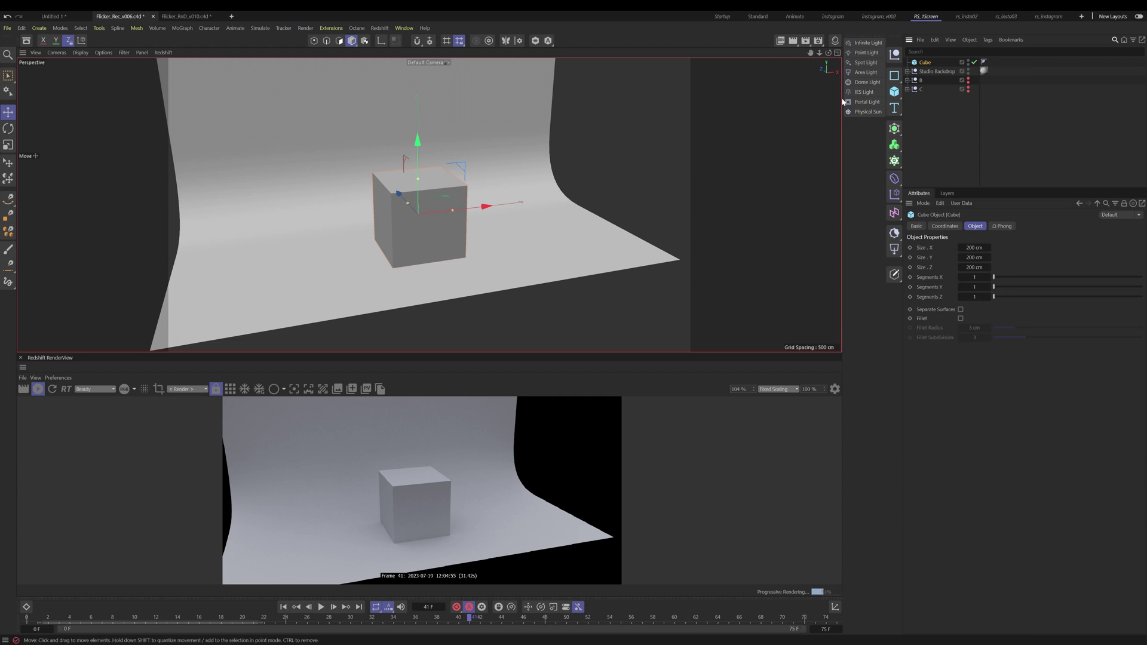
pyautogui.click(183, 28)
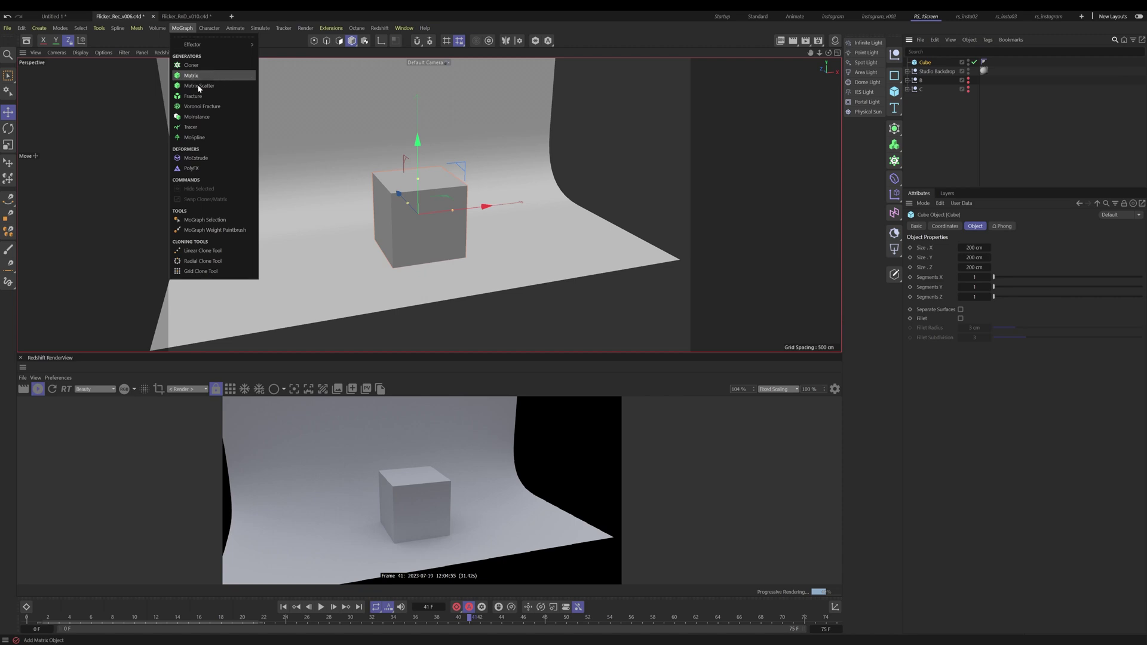
pyautogui.keyDown('alt'); pyautogui.click(192, 97); pyautogui.keyUp('alt')
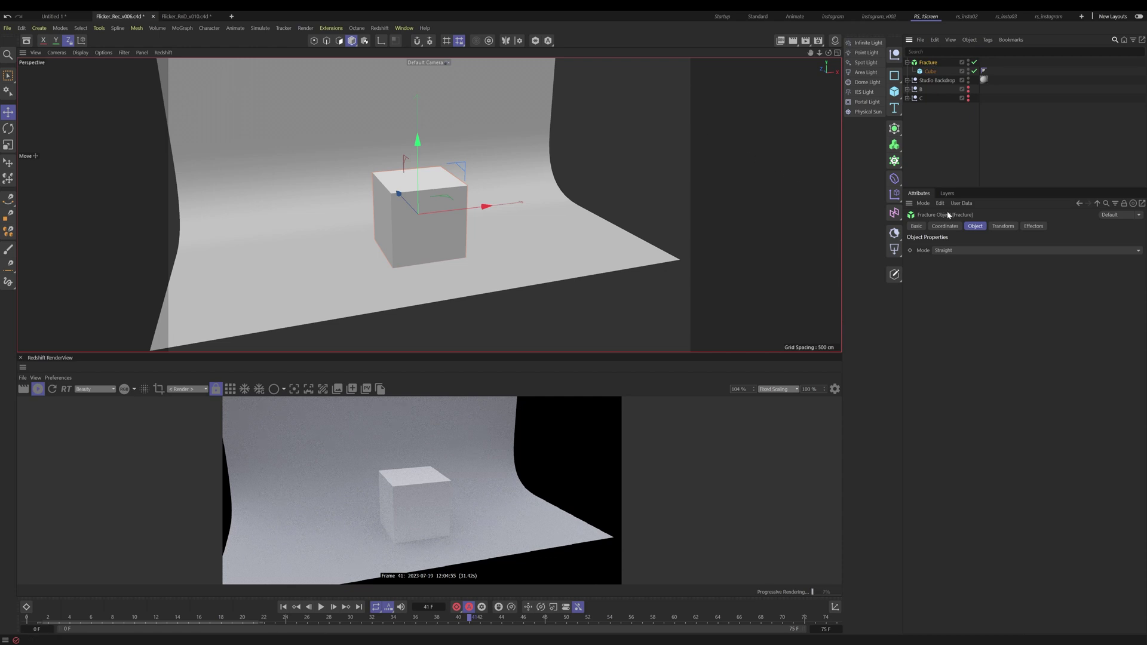
# Add a Plain effector to the Fracture, turn off its Position transform and check its color mode.
pyautogui.click(180, 28)
pyautogui.moveTo(245, 44)
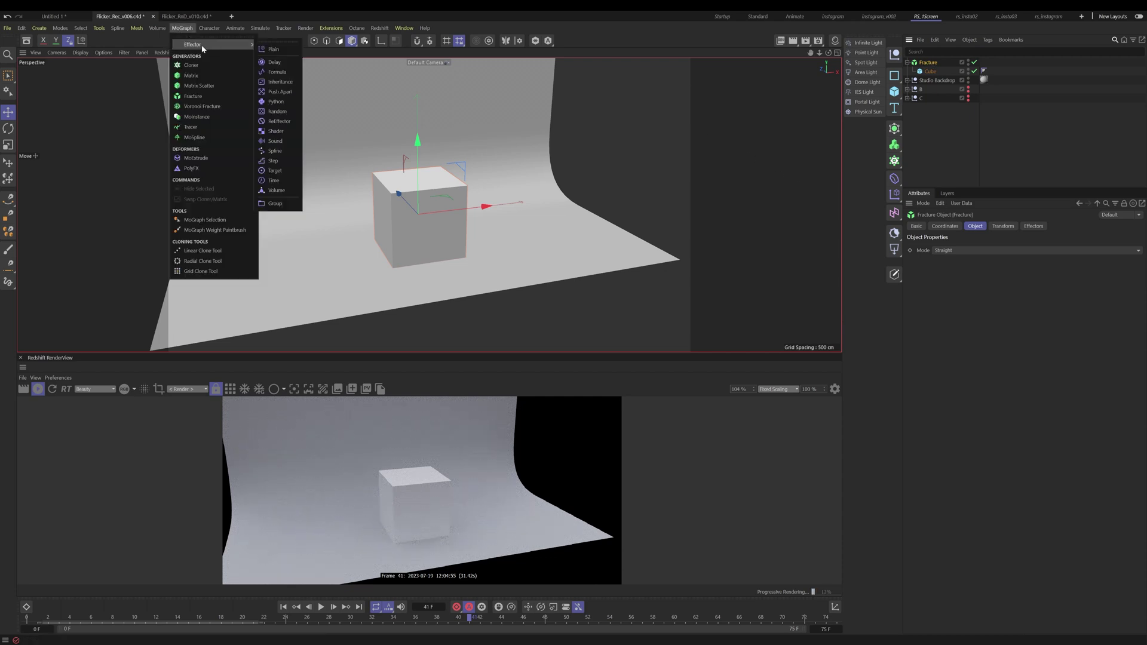
pyautogui.click(288, 52)
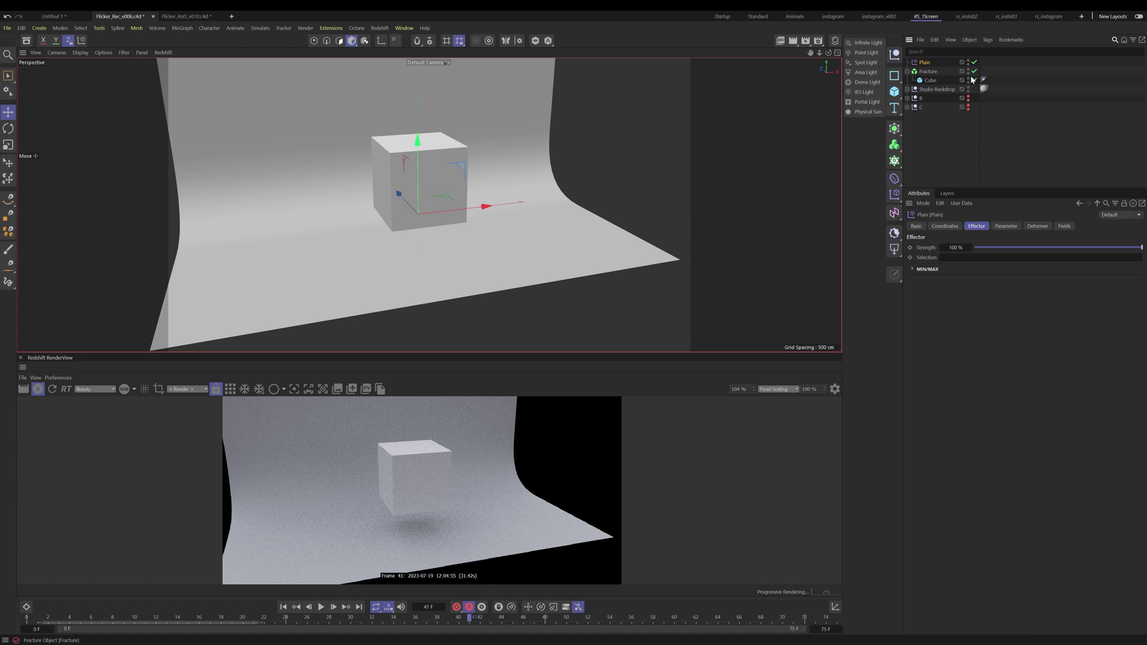
pyautogui.click(1006, 227)
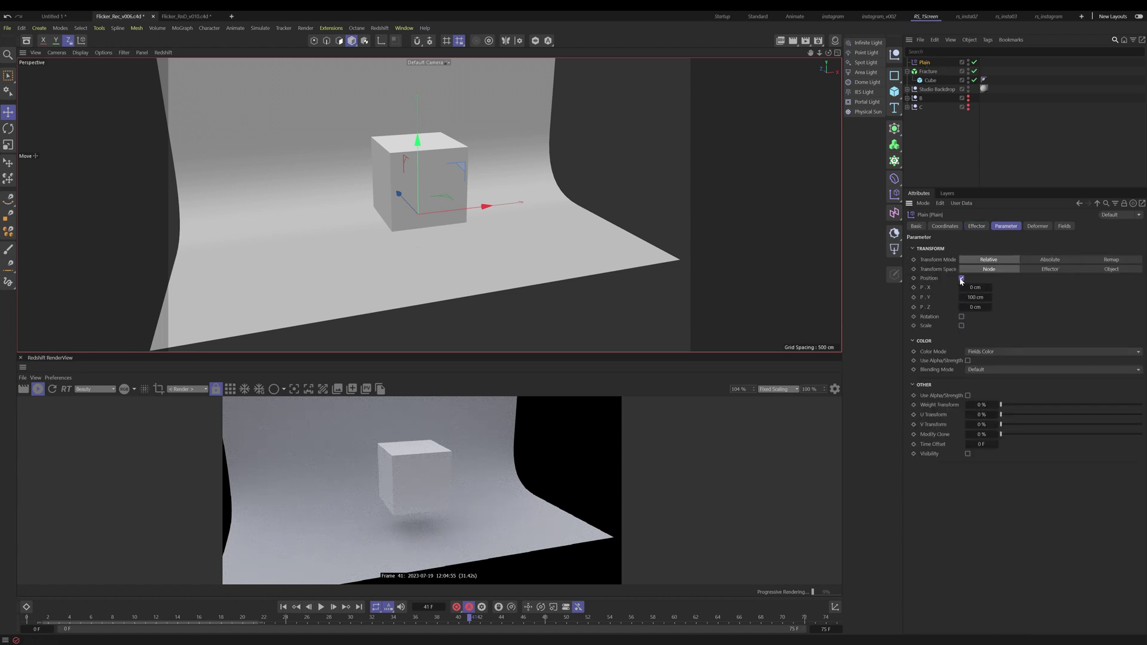
pyautogui.click(961, 278)
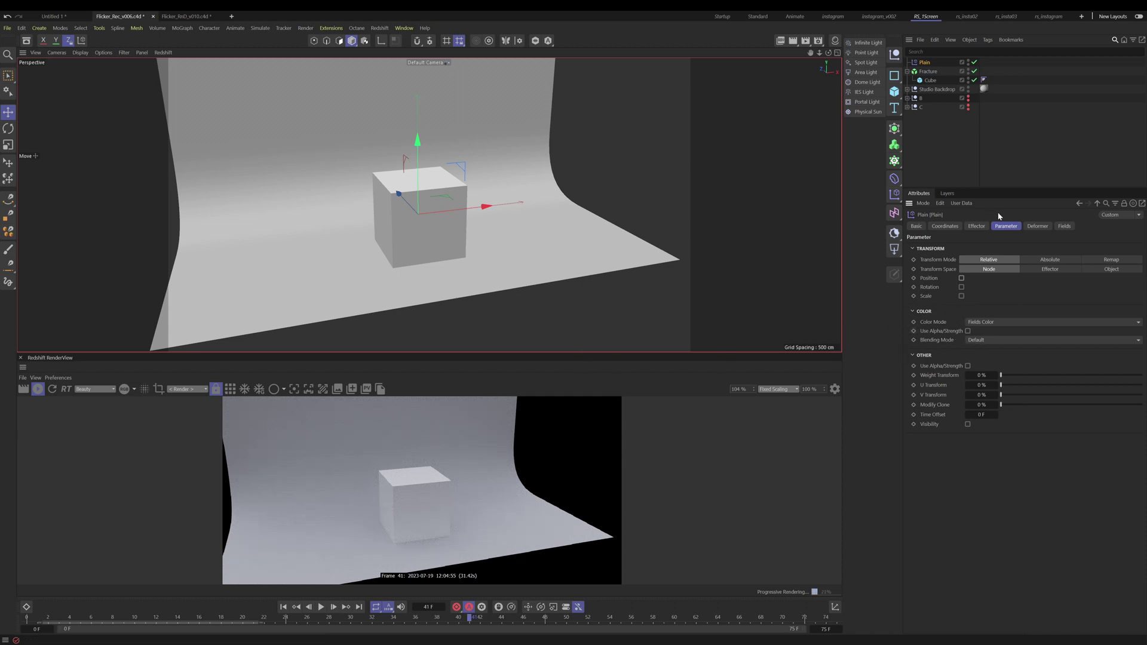
pyautogui.click(981, 323)
pyautogui.click(937, 325)
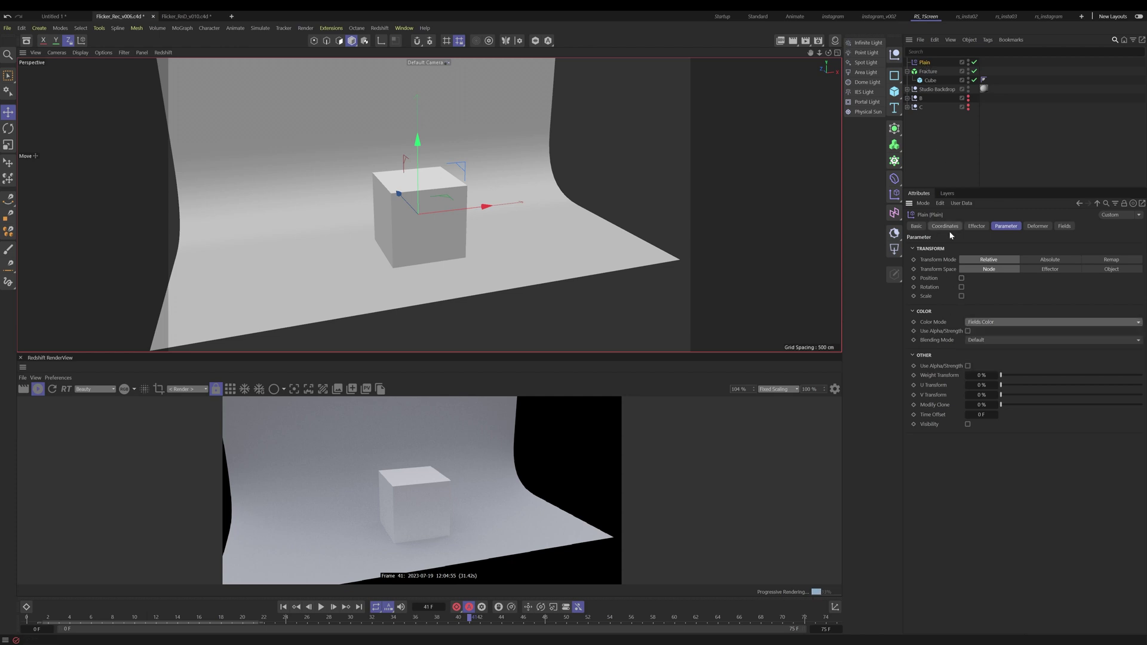
# Add a Random Field to the Plain effector's fields.
pyautogui.click(1064, 229)
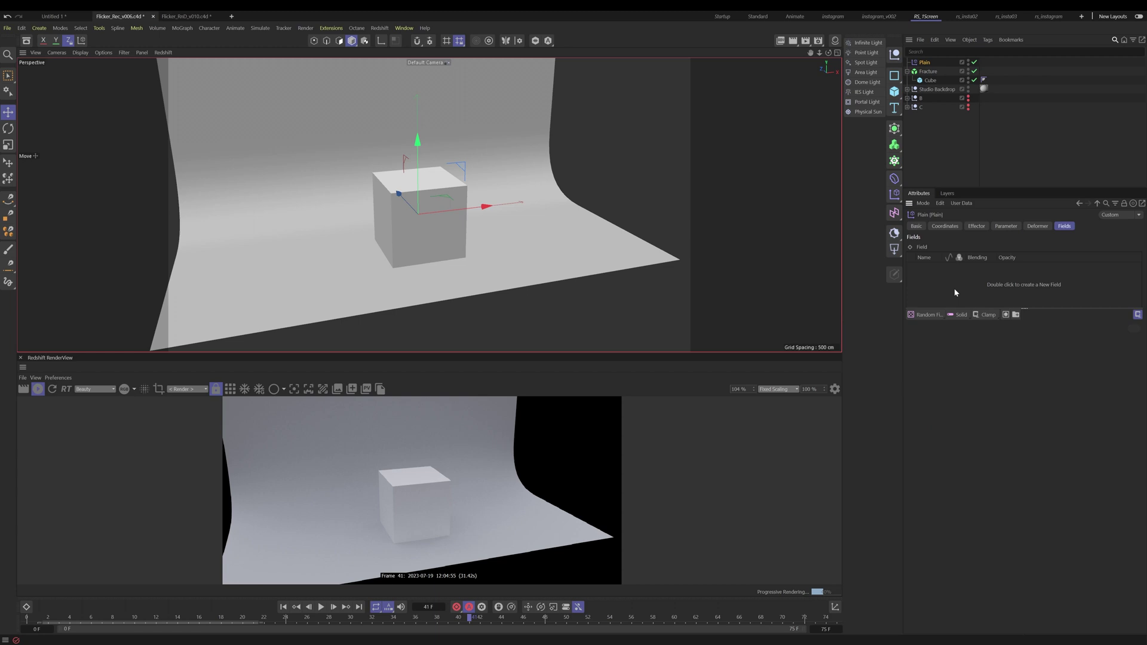
pyautogui.click(932, 318)
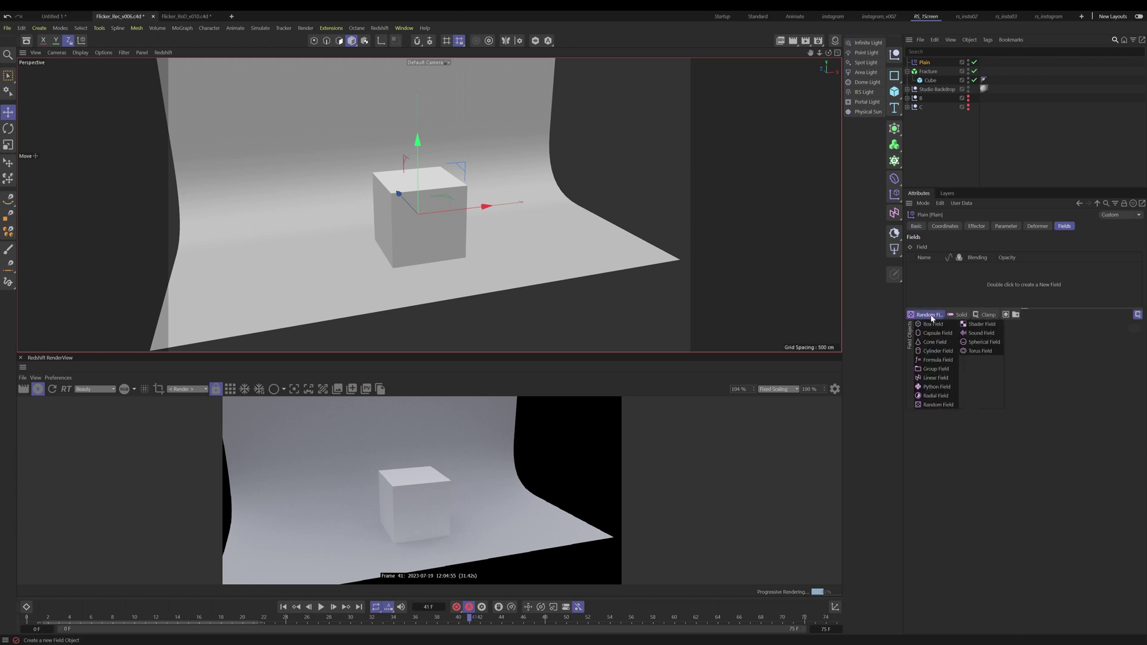
pyautogui.click(939, 405)
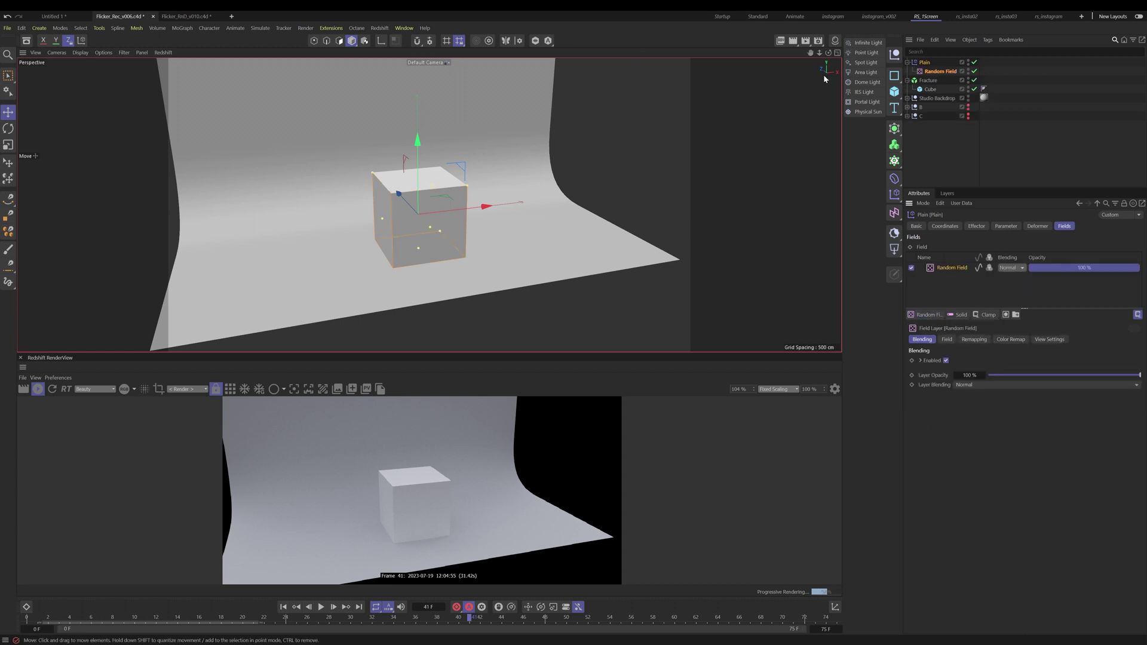
# Set the Random Field's color remap mode to Gradient.
pyautogui.click(938, 71)
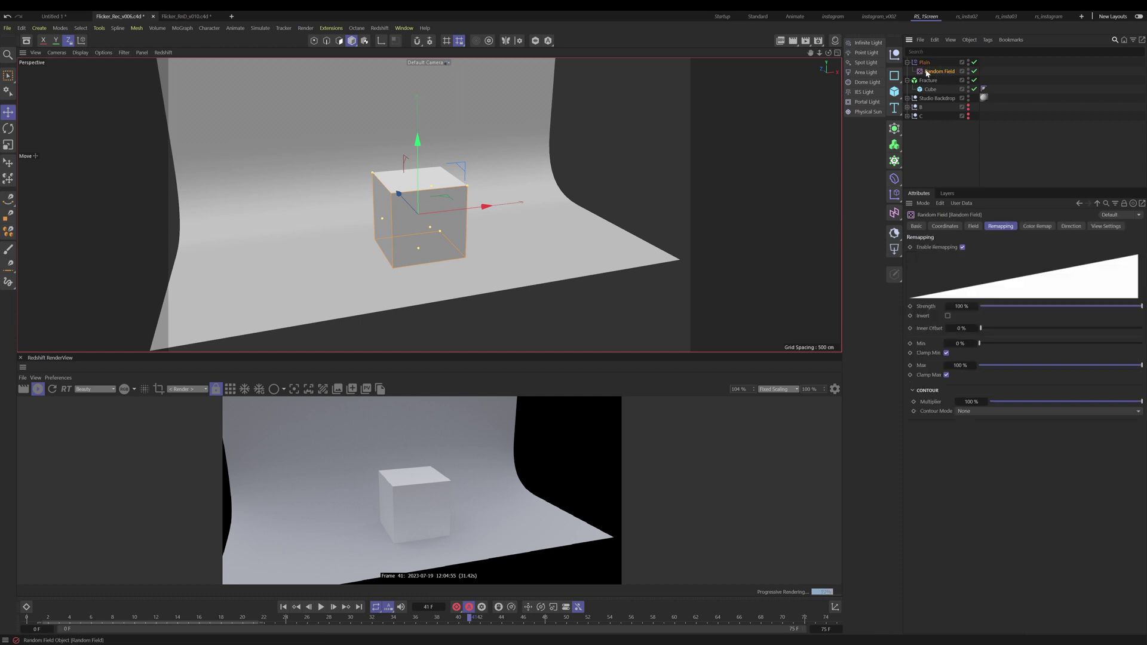
pyautogui.click(1038, 230)
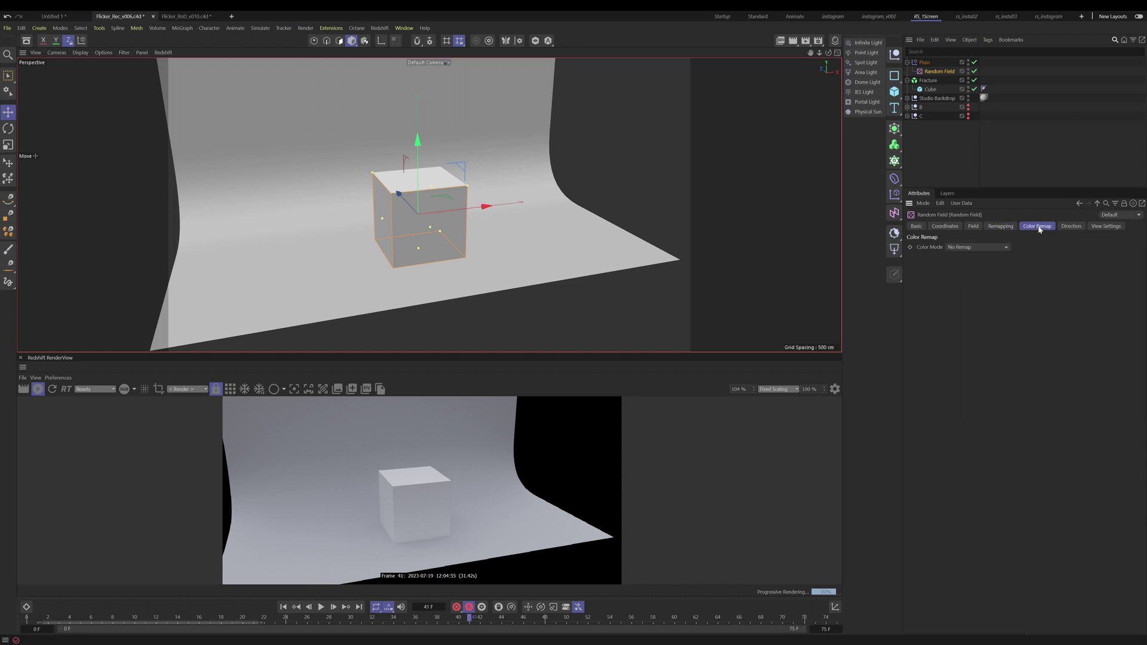
pyautogui.click(964, 248)
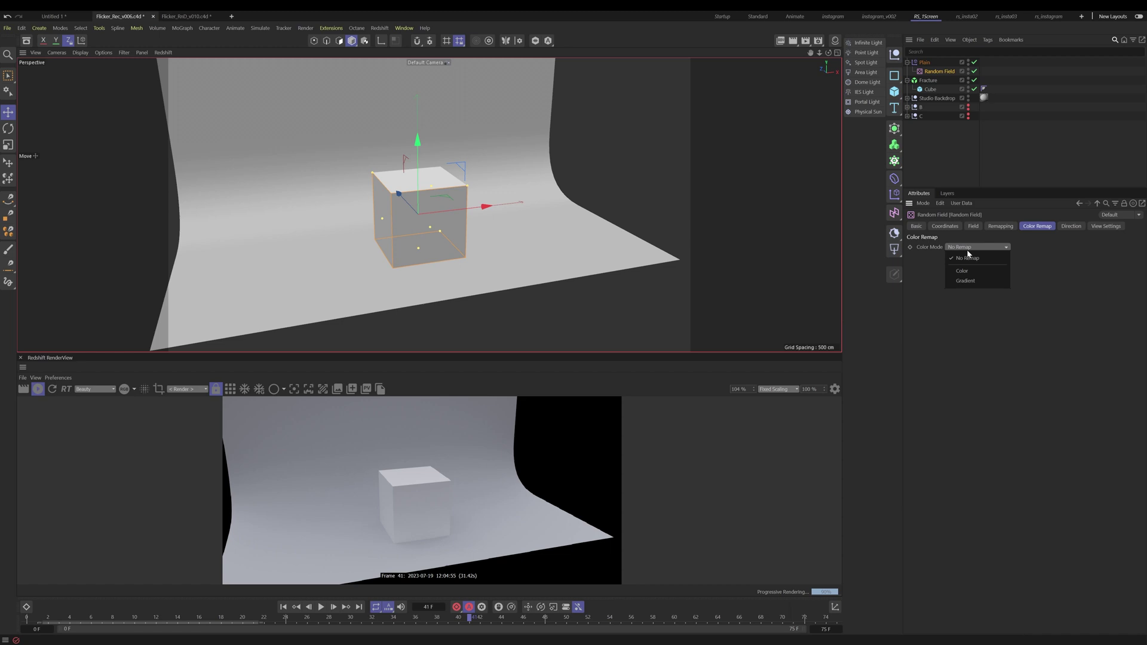
pyautogui.click(965, 282)
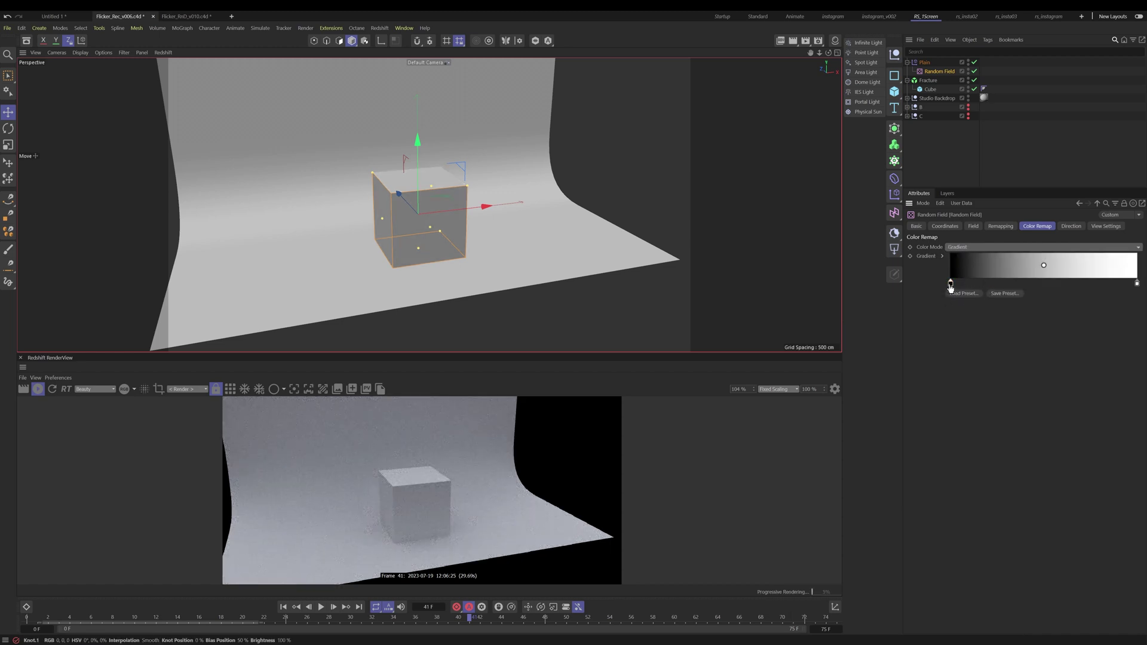
# Examine the black and white end knots of the Random Field's color remap gradient.
pyautogui.moveTo(951, 285)
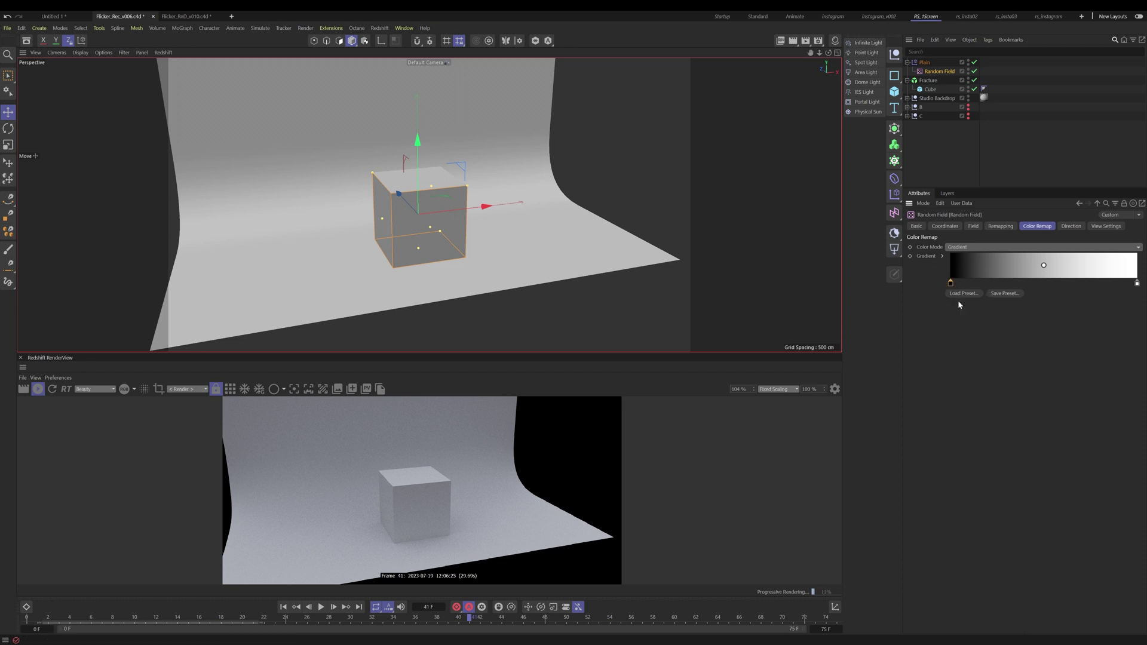
pyautogui.moveTo(951, 283)
pyautogui.mouseDown()
pyautogui.moveTo(996, 285)
pyautogui.moveTo(951, 285)
pyautogui.mouseUp()
pyautogui.moveTo(1137, 283)
pyautogui.mouseDown()
pyautogui.moveTo(1070, 284)
pyautogui.moveTo(1119, 286)
pyautogui.mouseUp()
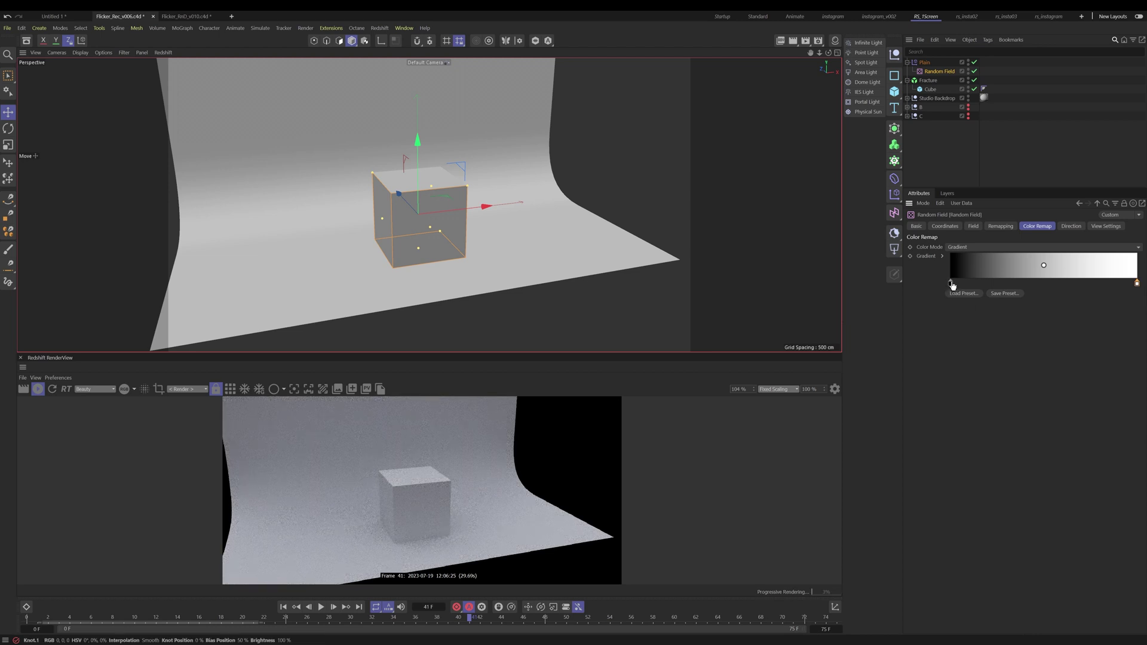
pyautogui.moveTo(951, 283)
pyautogui.mouseDown()
pyautogui.moveTo(1106, 282)
pyautogui.moveTo(951, 284)
pyautogui.mouseUp()
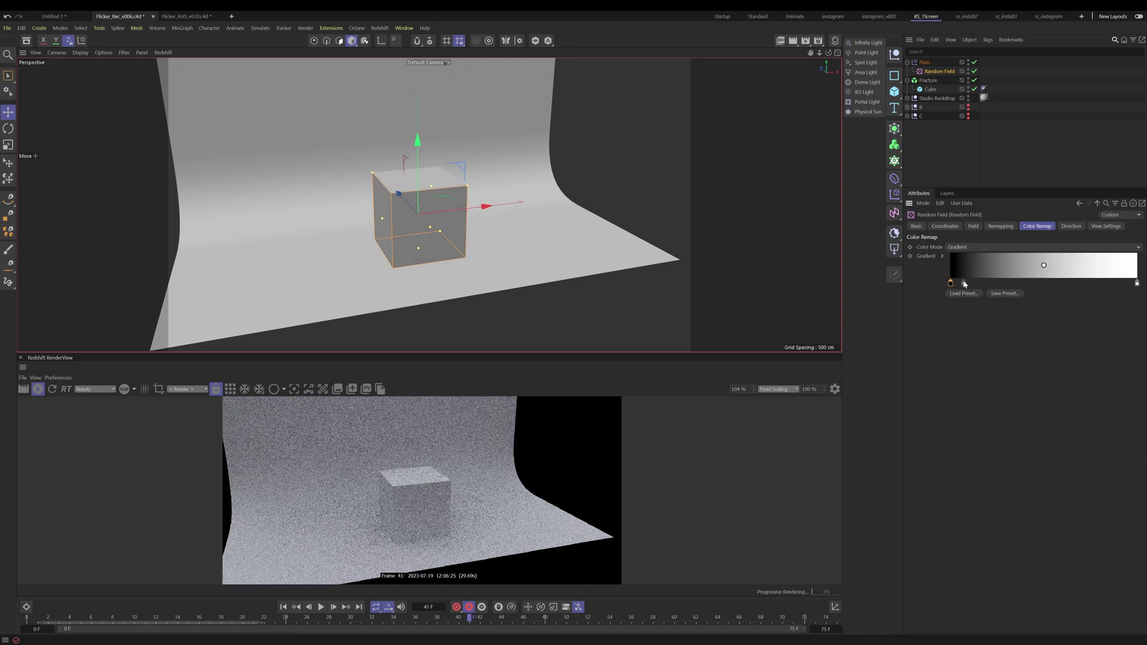
pyautogui.moveTo(1137, 283)
pyautogui.mouseDown()
pyautogui.moveTo(980, 284)
pyautogui.moveTo(1137, 283)
pyautogui.mouseUp()
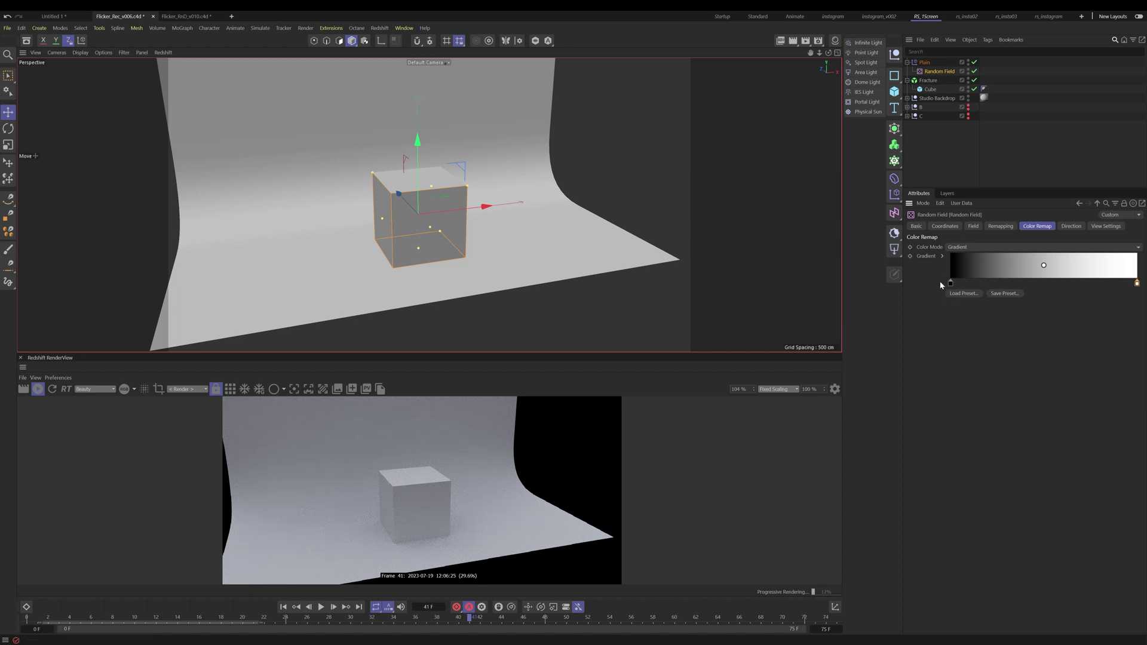
pyautogui.moveTo(951, 283)
pyautogui.mouseDown()
pyautogui.moveTo(980, 282)
pyautogui.moveTo(932, 281)
pyautogui.moveTo(1045, 289)
pyautogui.moveTo(962, 284)
pyautogui.mouseUp()
# Turn on the Random Field's viewplane preview and set its viewplane resolution to 500.
pyautogui.click(999, 226)
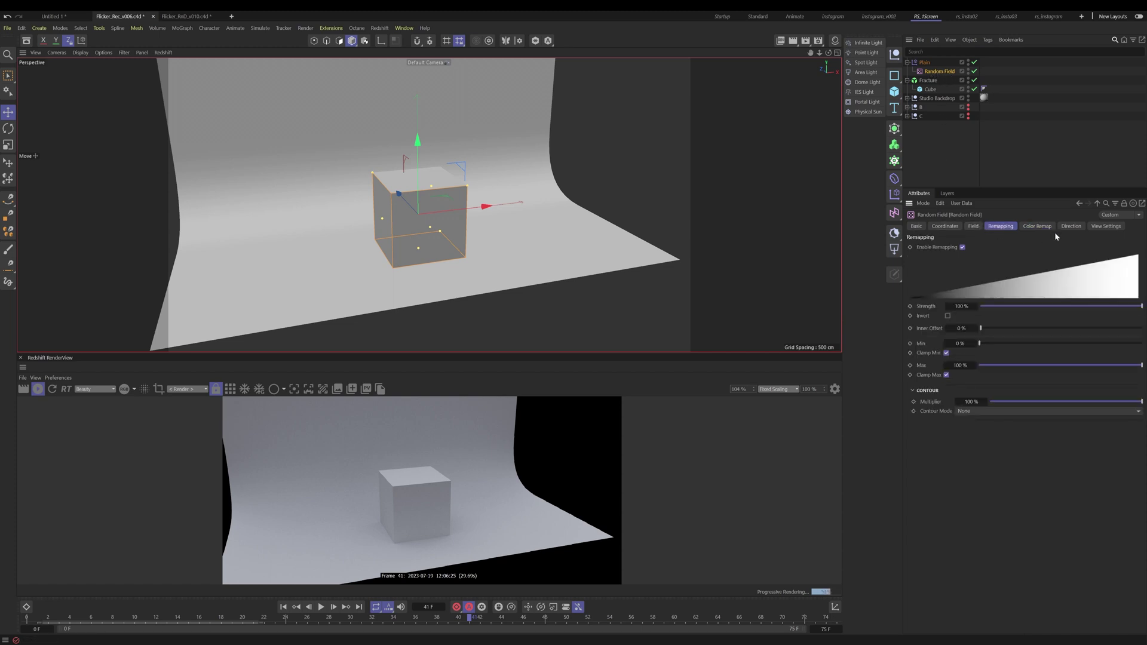
pyautogui.click(1106, 227)
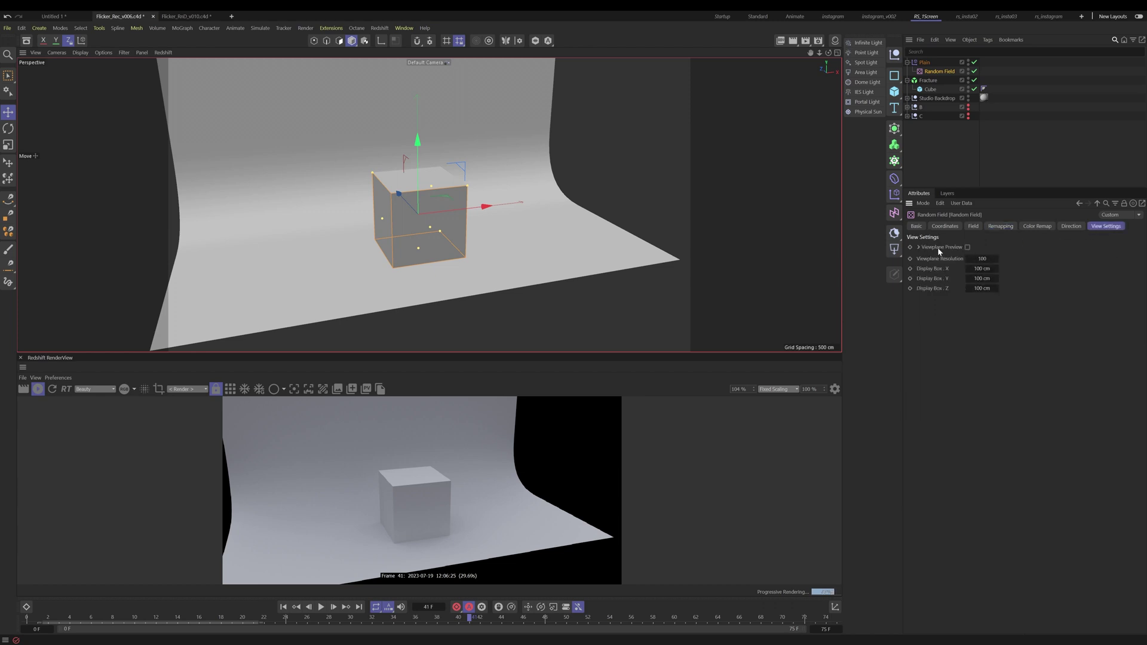
pyautogui.click(968, 247)
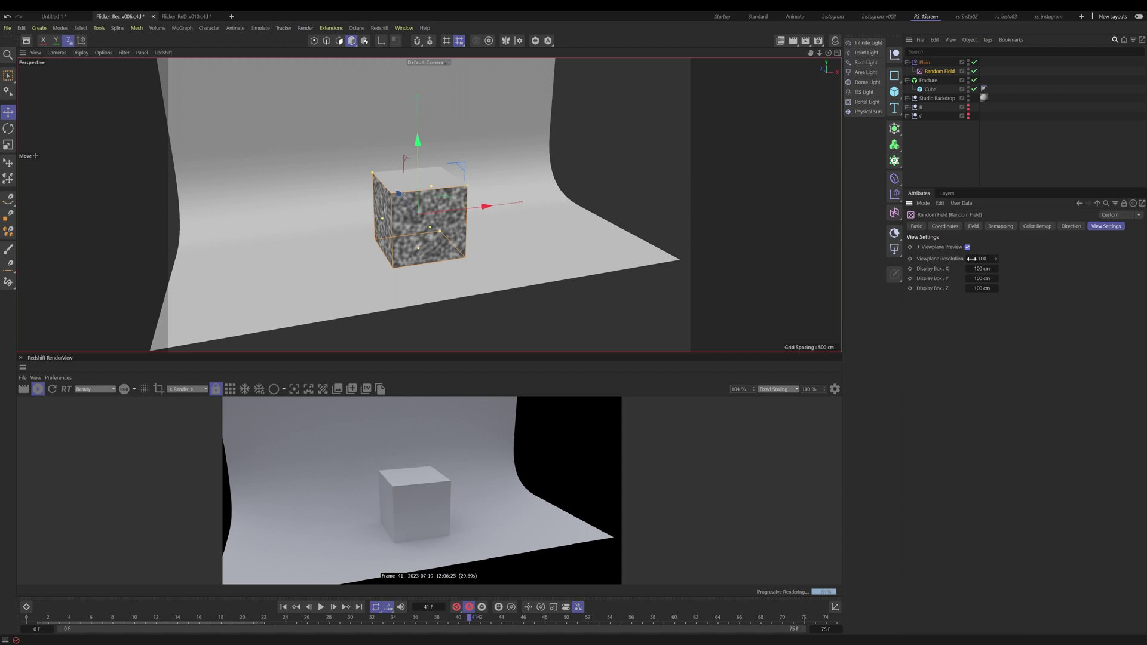
pyautogui.click(983, 259)
pyautogui.write('500')
pyautogui.press('Return')
pyautogui.scroll(4, 439, 216)
pyautogui.keyDown('alt'); pyautogui.moveTo(439, 216); pyautogui.dragTo(356, 199); pyautogui.keyUp('alt')
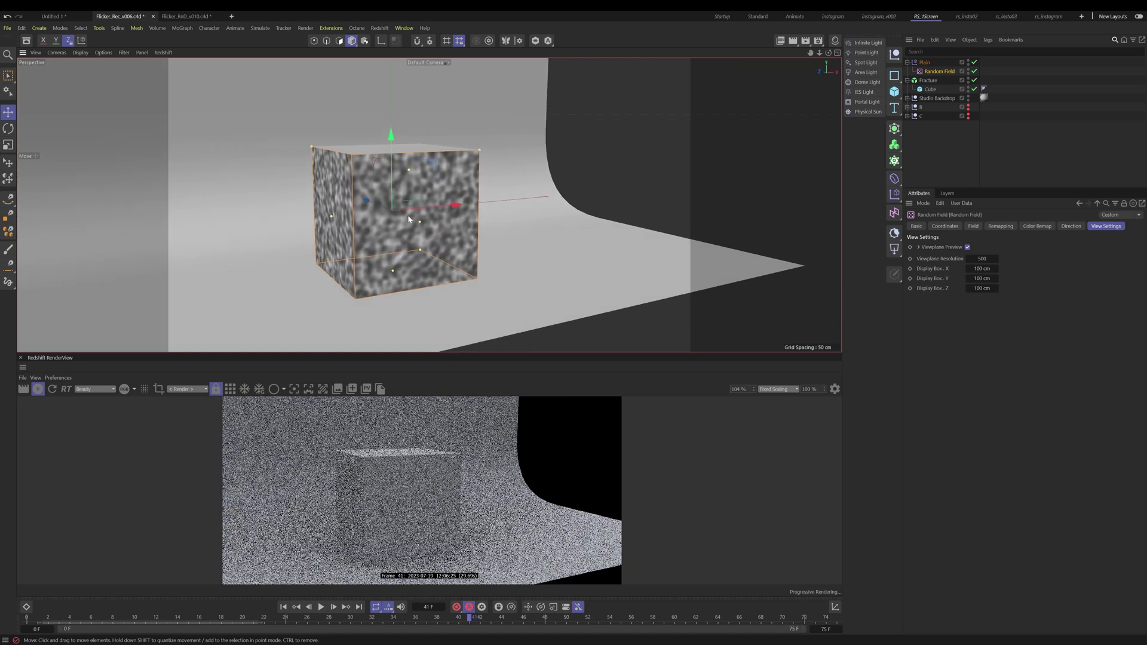
# Try the Hama and Ober noise types on the Random Field, and switch it to Cell.
pyautogui.click(973, 225)
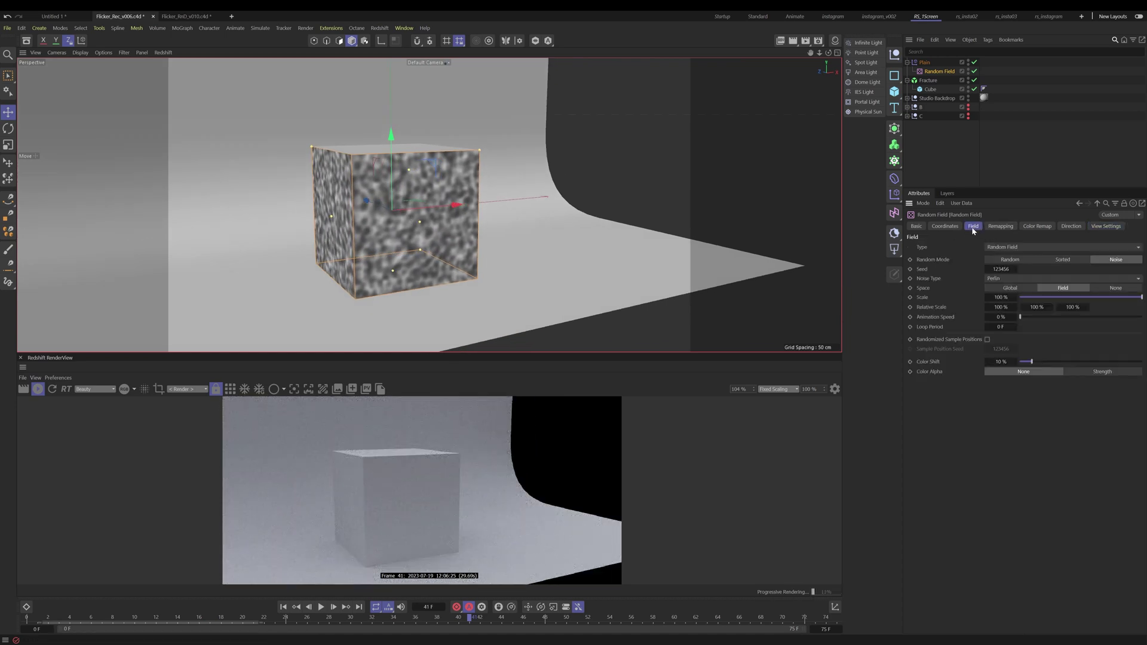
pyautogui.click(998, 278)
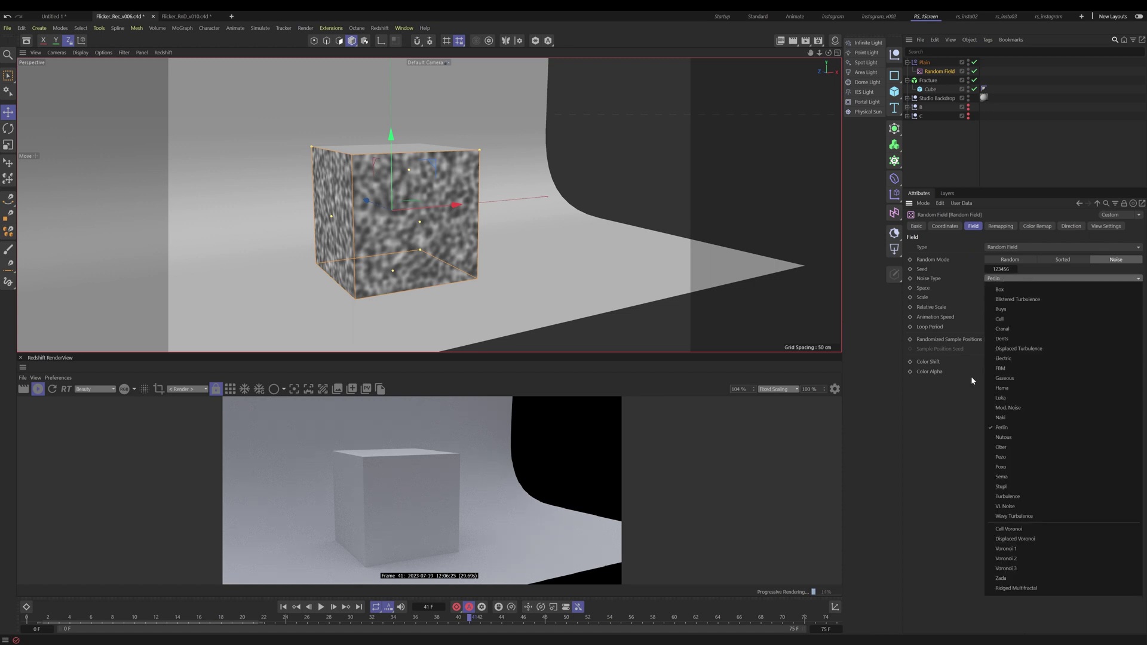
pyautogui.click(1002, 388)
pyautogui.click(1004, 278)
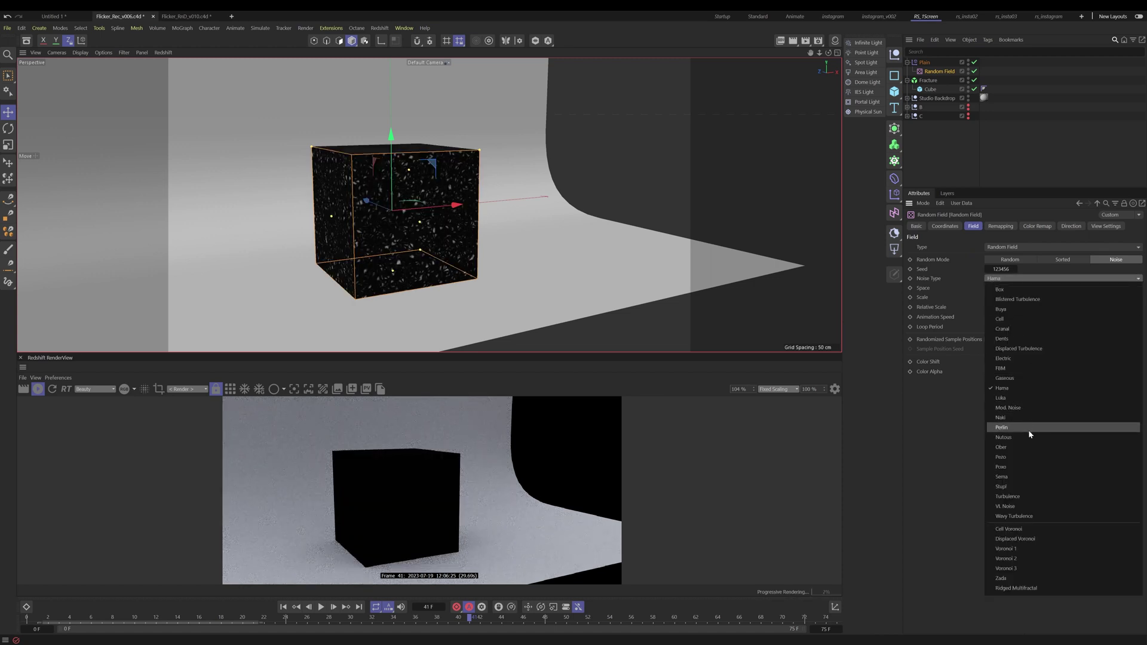
pyautogui.click(1029, 446)
pyautogui.click(1016, 278)
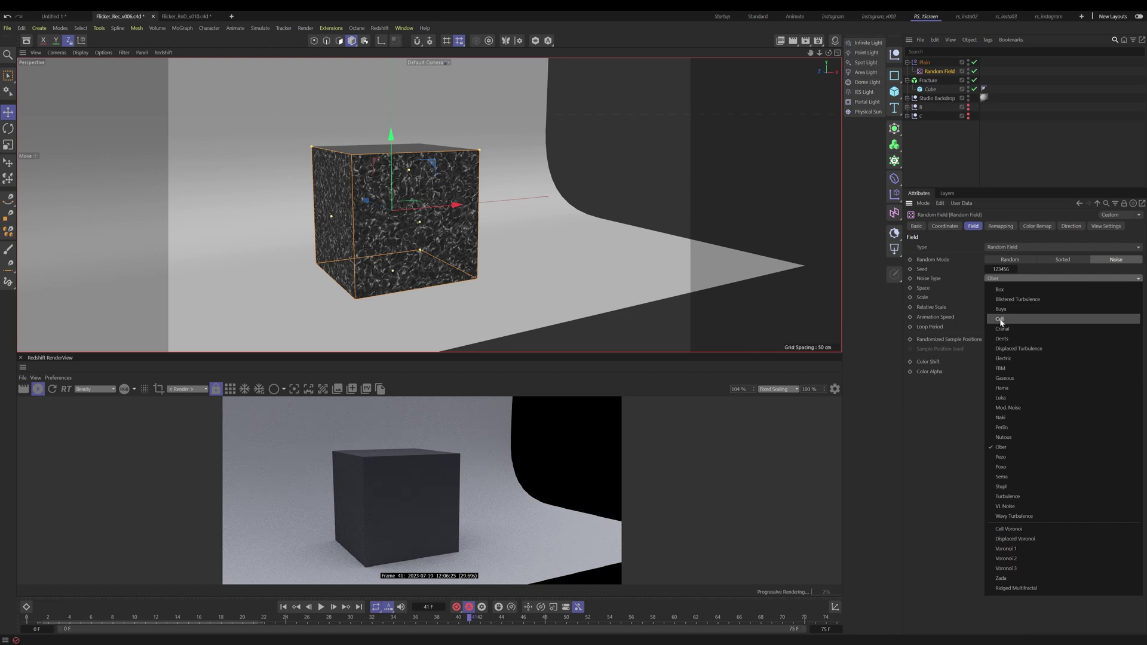
pyautogui.click(1000, 320)
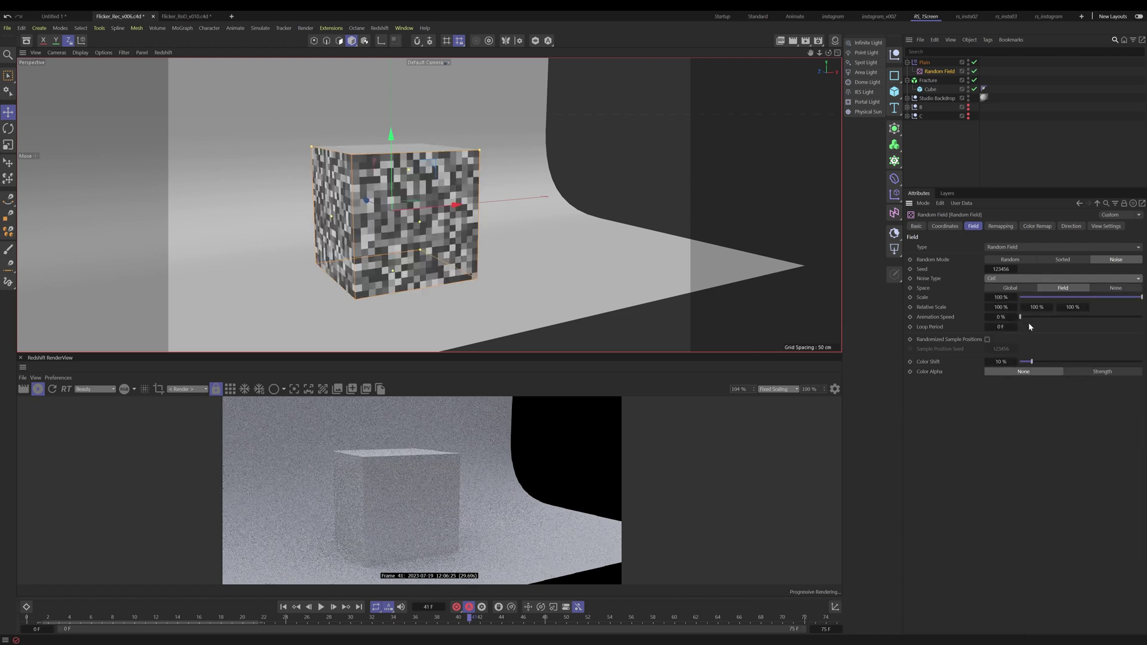
# Set the Random Field's noise scale to 3000%.
pyautogui.click(1004, 299)
pyautogui.write('3000')
pyautogui.press('Return')
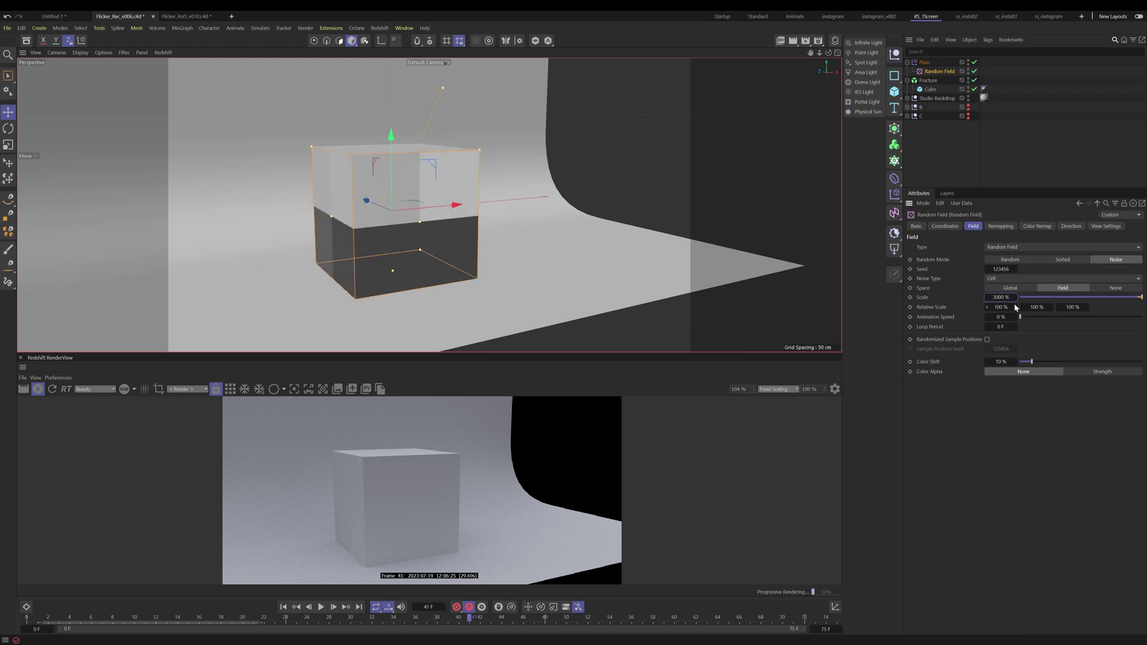
# Step the Random Field's seed up to 123460 to vary which noise cells cover the cube.
pyautogui.keyDown('alt'); pyautogui.moveTo(429, 220); pyautogui.dragTo(377, 222); pyautogui.keyUp('alt')
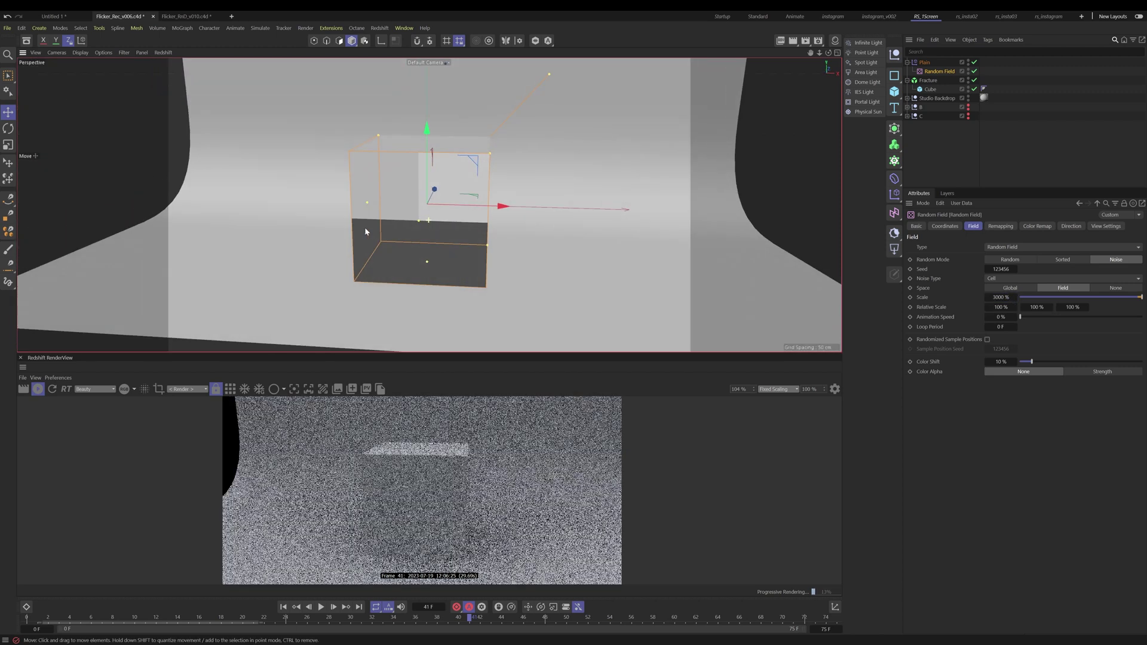
pyautogui.keyDown('alt'); pyautogui.moveTo(366, 232); pyautogui.dragTo(354, 233); pyautogui.keyUp('alt')
pyautogui.click(1016, 269)
pyautogui.click(1016, 269)
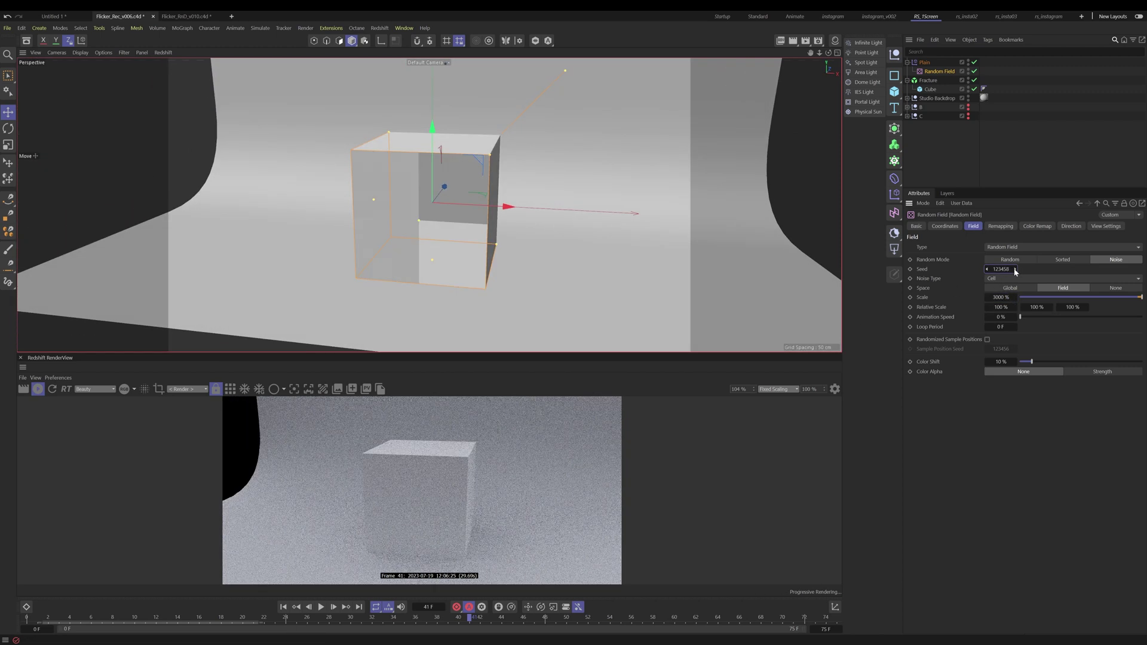
pyautogui.click(1015, 269)
pyautogui.click(1015, 269)
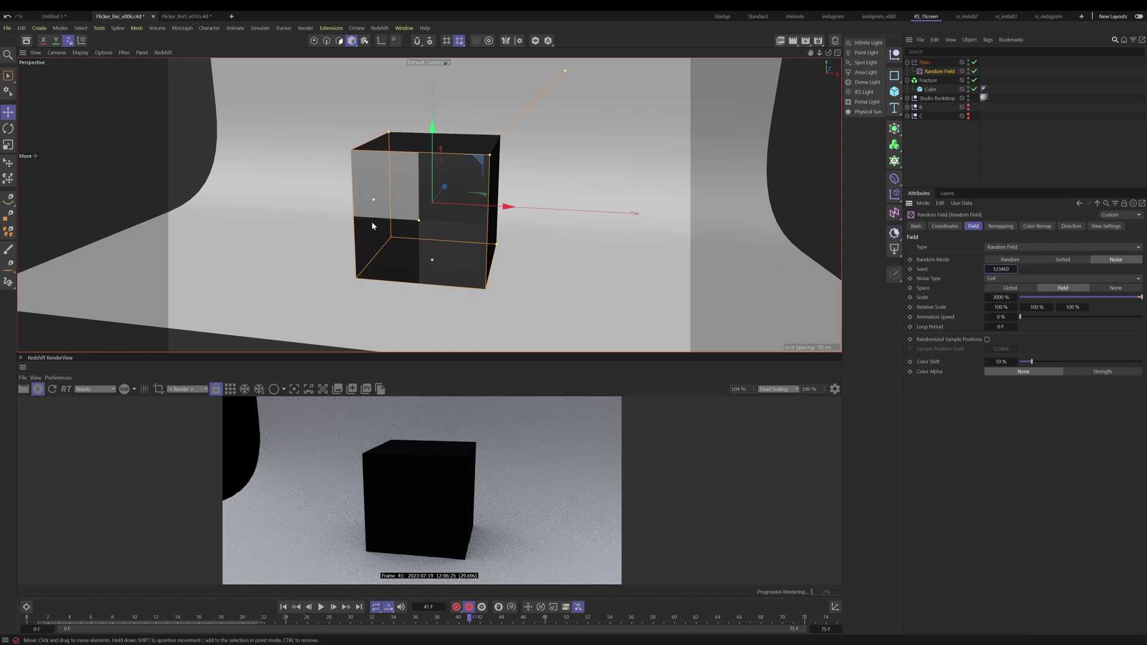
# Shift the Random Field along its X axis in the perspective view to test how its position affects the cube's color.
pyautogui.keyDown('alt'); pyautogui.moveTo(372, 226); pyautogui.dragTo(457, 182); pyautogui.keyUp('alt')
pyautogui.keyDown('alt'); pyautogui.moveTo(424, 185); pyautogui.dragTo(506, 156, button='right'); pyautogui.keyUp('alt')
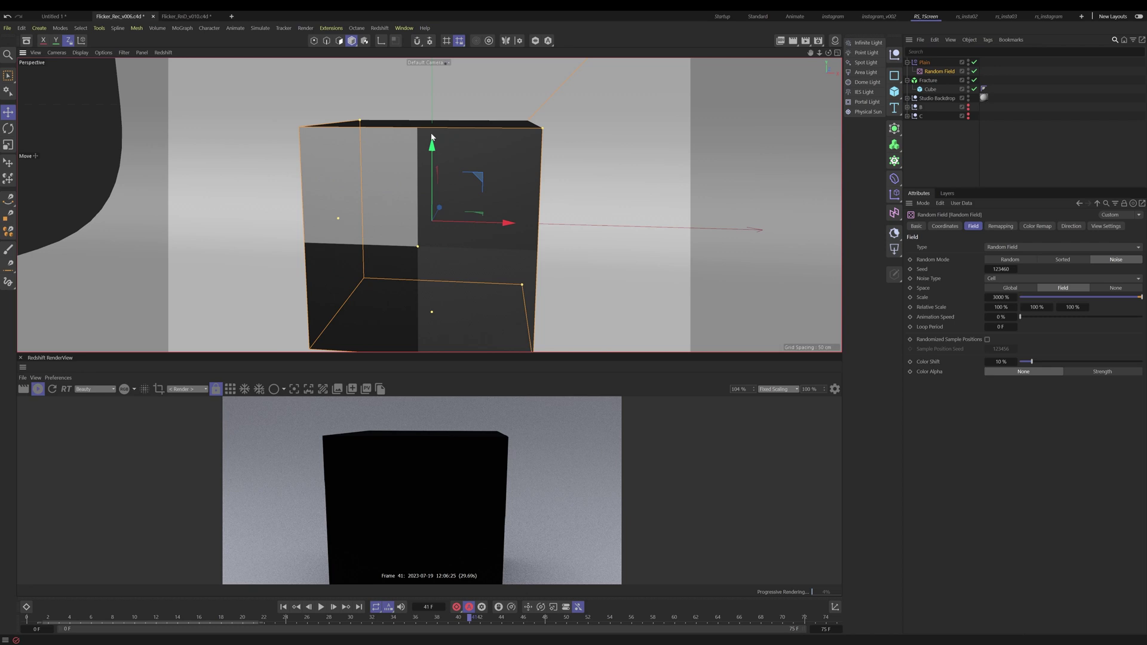
pyautogui.moveTo(394, 175)
pyautogui.keyDown('alt'); pyautogui.mouseDown(button='right')
pyautogui.moveTo(345, 194)
pyautogui.moveTo(395, 194)
pyautogui.mouseUp(button='right'); pyautogui.keyUp('alt')
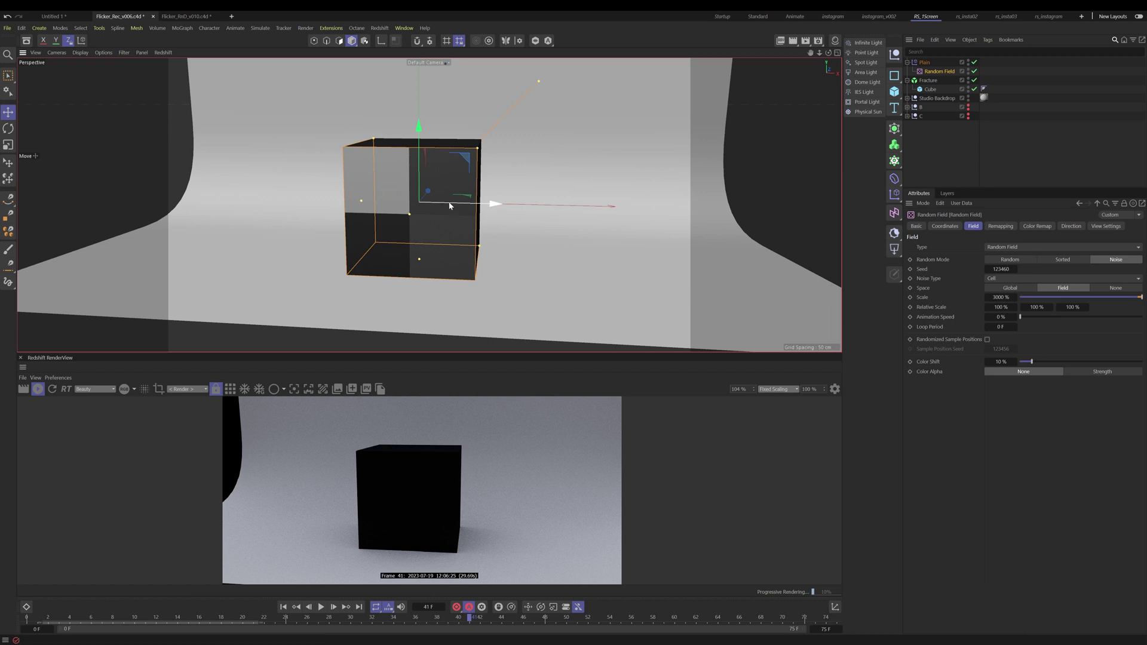
pyautogui.moveTo(449, 204); pyautogui.dragTo(419, 169)
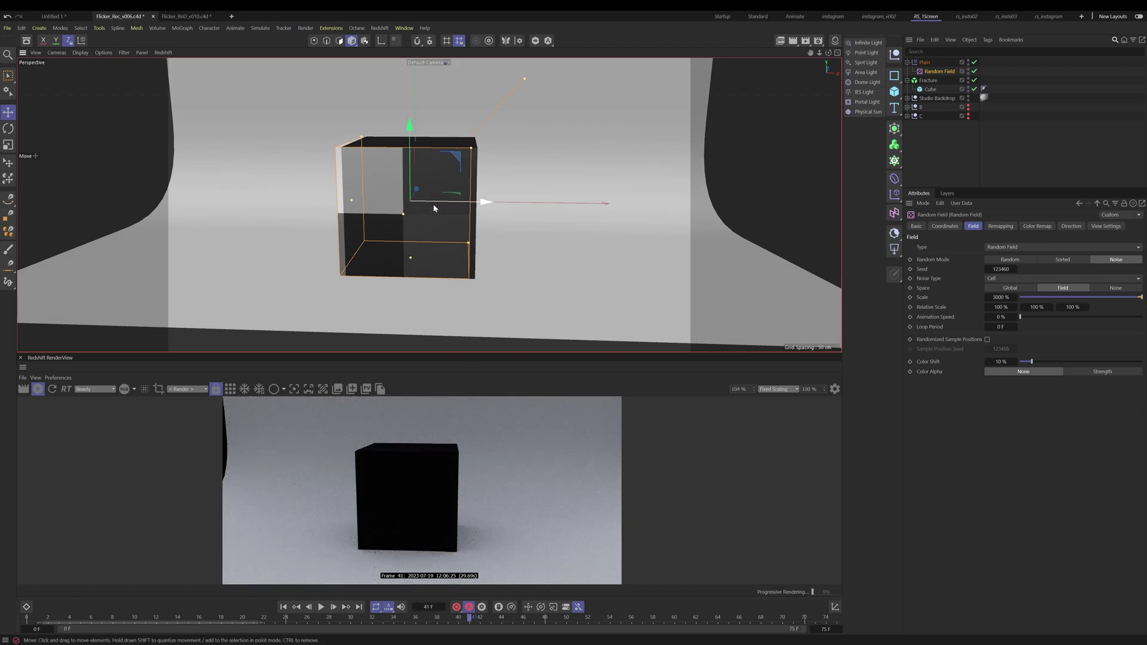
pyautogui.moveTo(434, 208)
pyautogui.mouseDown()
pyautogui.moveTo(489, 203)
pyautogui.moveTo(412, 212)
pyautogui.mouseUp()
# In the maximized top view, move the Random Field in the positive X direction past the cube's center.
pyautogui.middleClick(575, 246)
pyautogui.middleClick(642, 174)
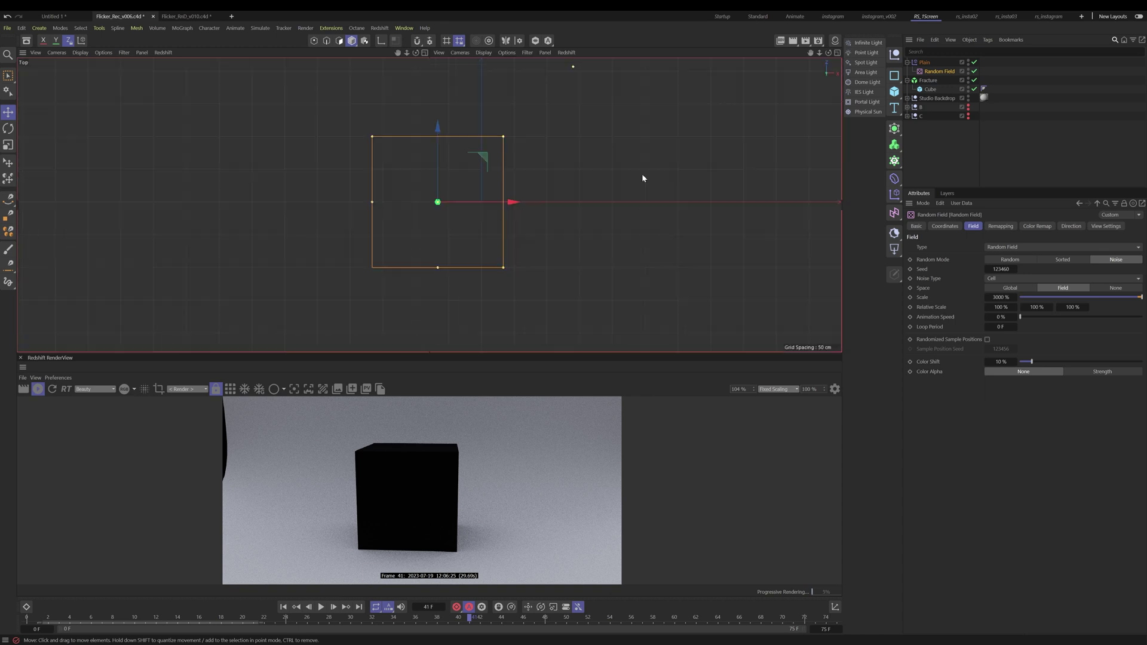
pyautogui.scroll(3, 430, 209)
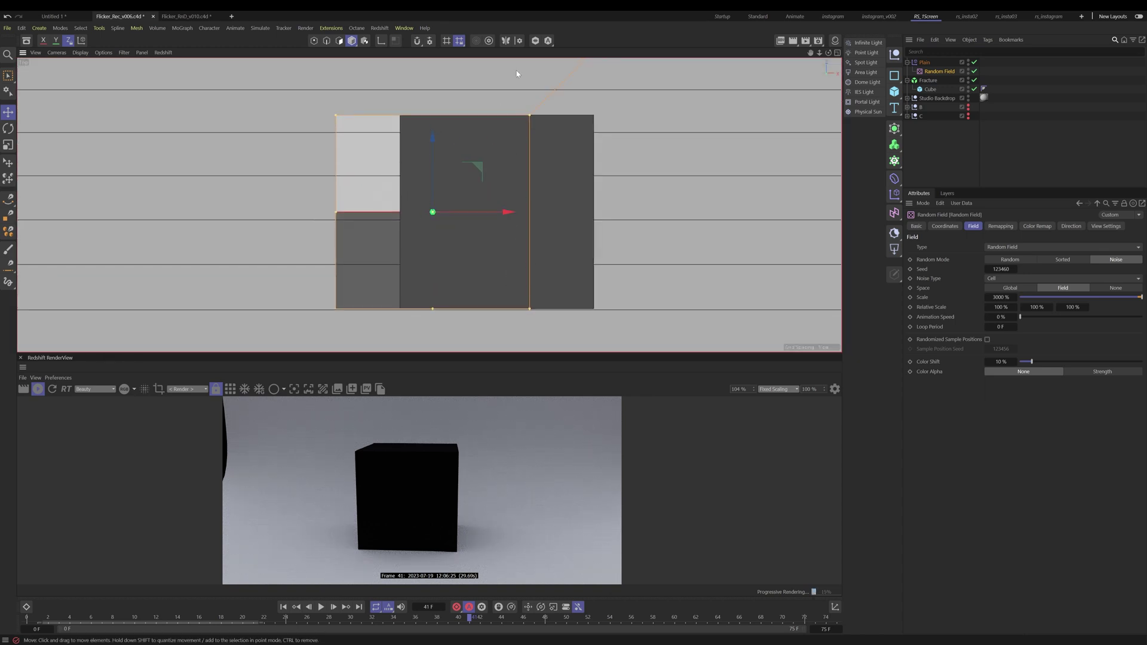
pyautogui.moveTo(485, 213); pyautogui.dragTo(605, 219)
# Return to the perspective view and move the Random Field back along X until its bounds line up with the cube.
pyautogui.middleClick(564, 233)
pyautogui.middleClick(287, 169)
pyautogui.moveTo(399, 225)
pyautogui.keyDown('alt'); pyautogui.mouseDown()
pyautogui.moveTo(411, 229)
pyautogui.moveTo(397, 223)
pyautogui.moveTo(391, 234)
pyautogui.mouseUp(); pyautogui.keyUp('alt')
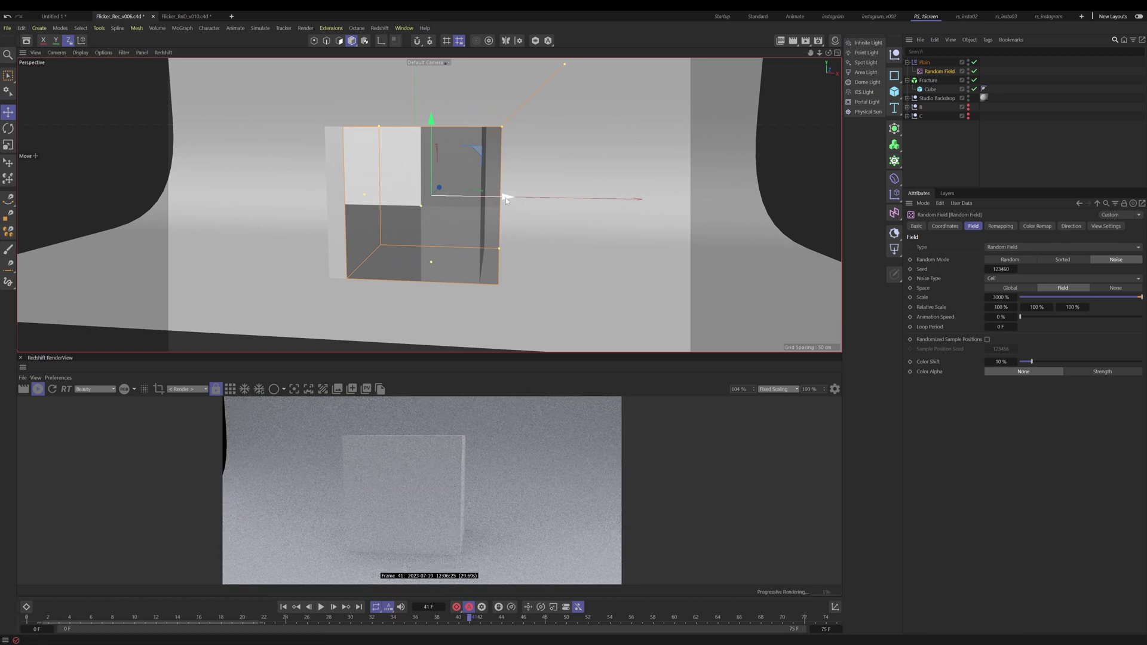
pyautogui.moveTo(506, 200); pyautogui.dragTo(456, 251)
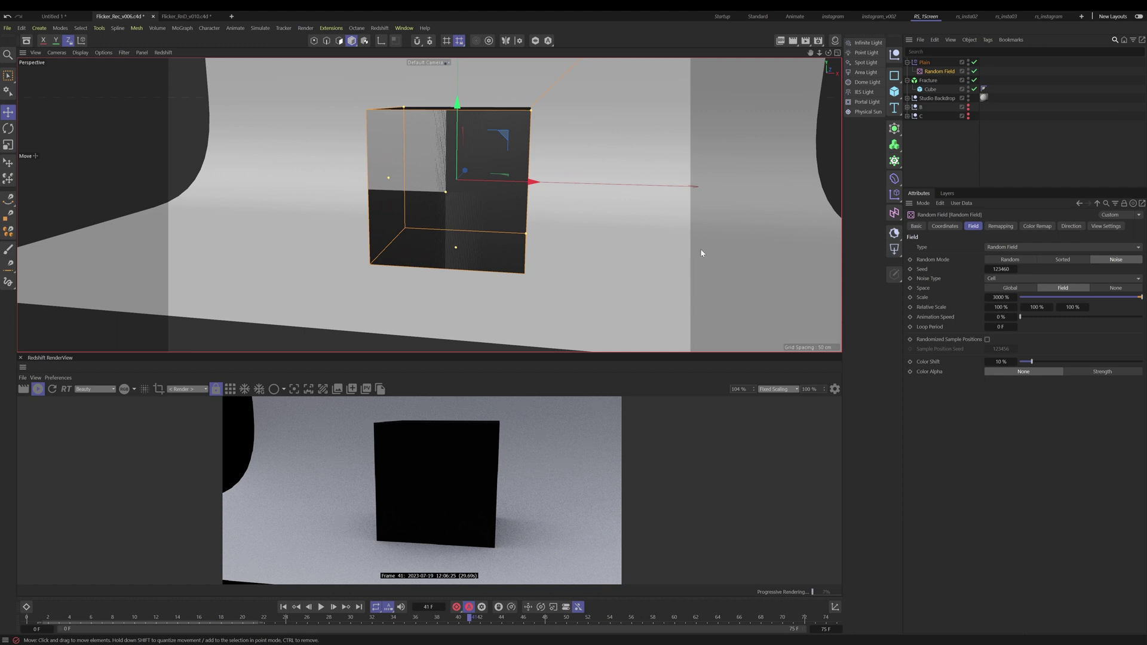
# Change the Random Field's noise type to Nutous and check the pattern on the cube.
pyautogui.click(1001, 279)
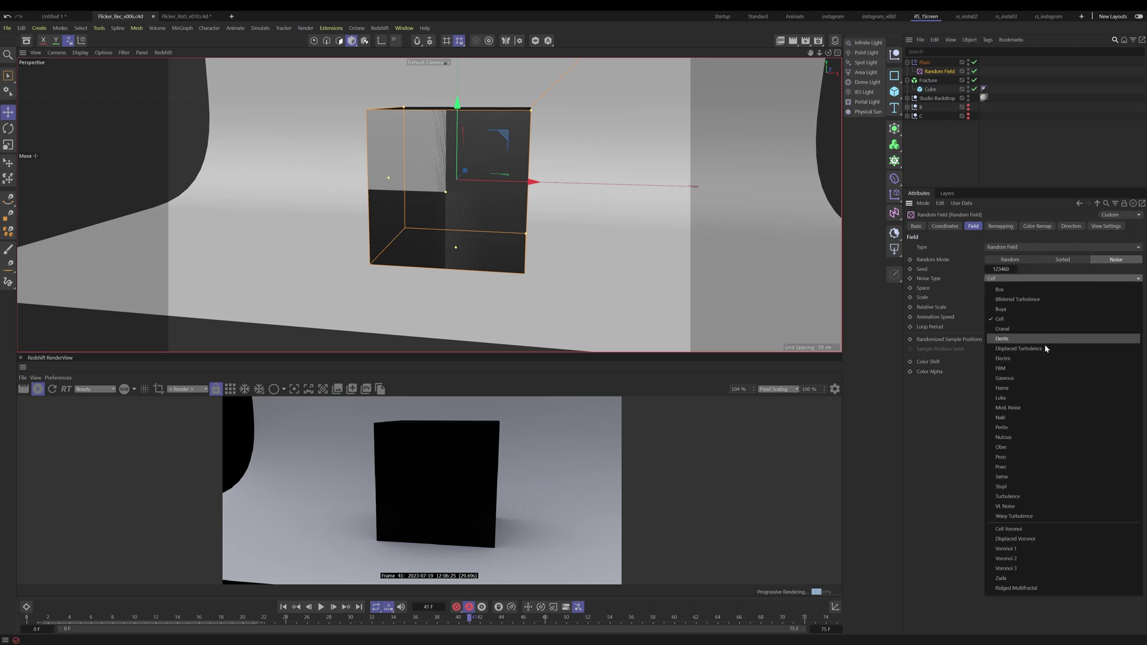
pyautogui.click(1003, 438)
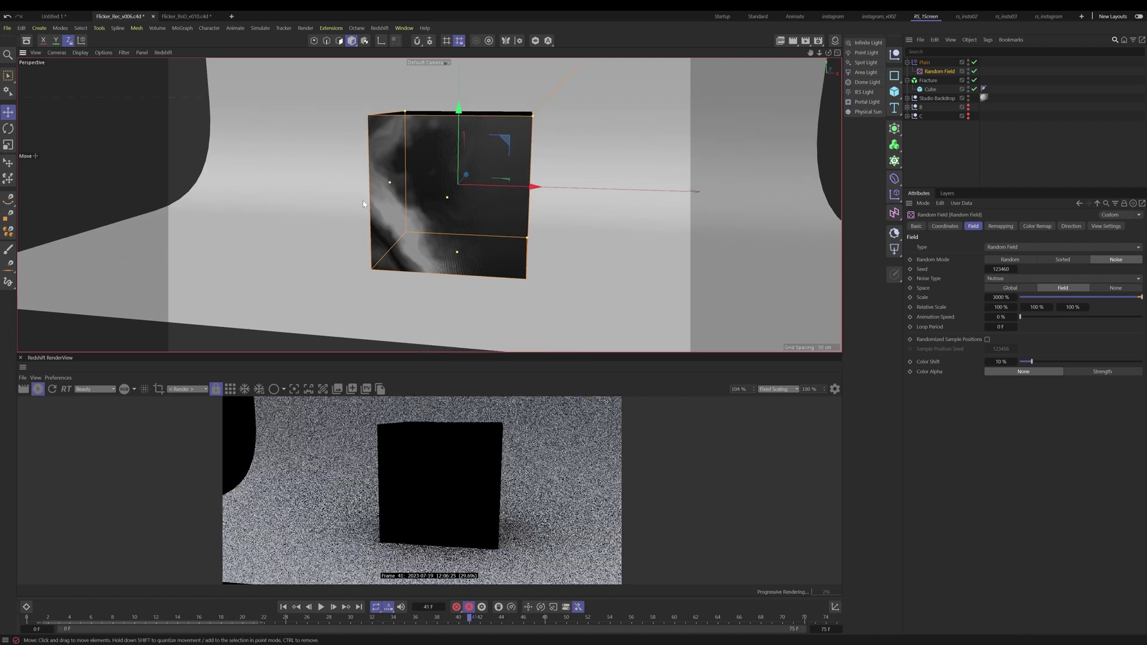
pyautogui.keyDown('alt'); pyautogui.moveTo(403, 206); pyautogui.dragTo(380, 207); pyautogui.keyUp('alt')
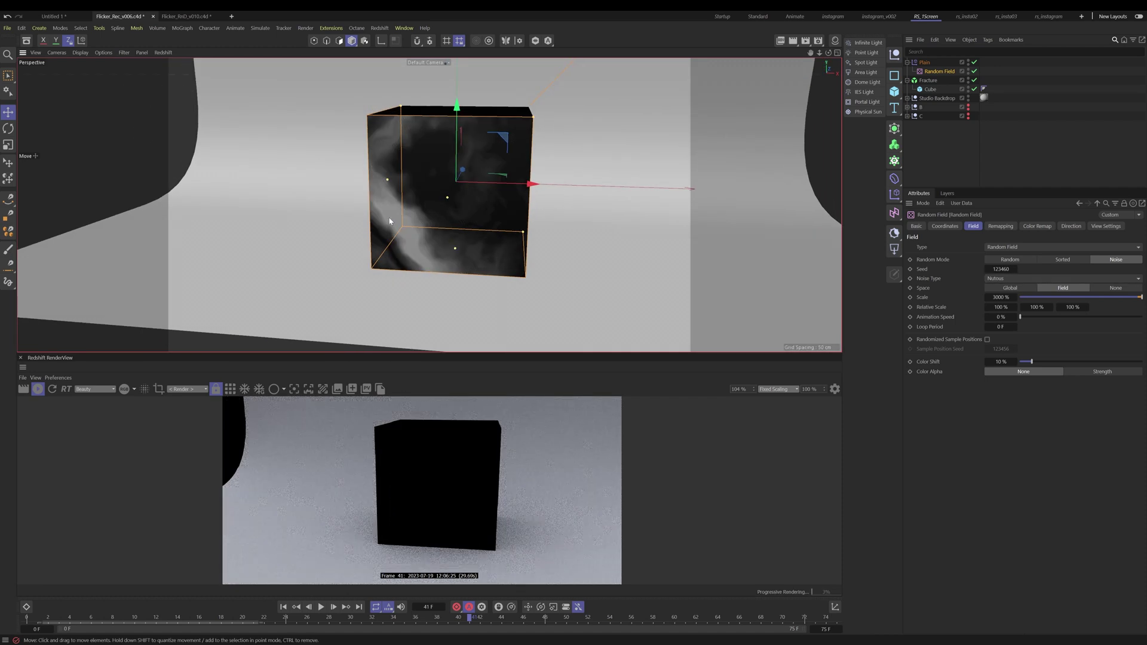
# Set the Random Field's animation speed to 55%.
pyautogui.press('9')
pyautogui.click(939, 73)
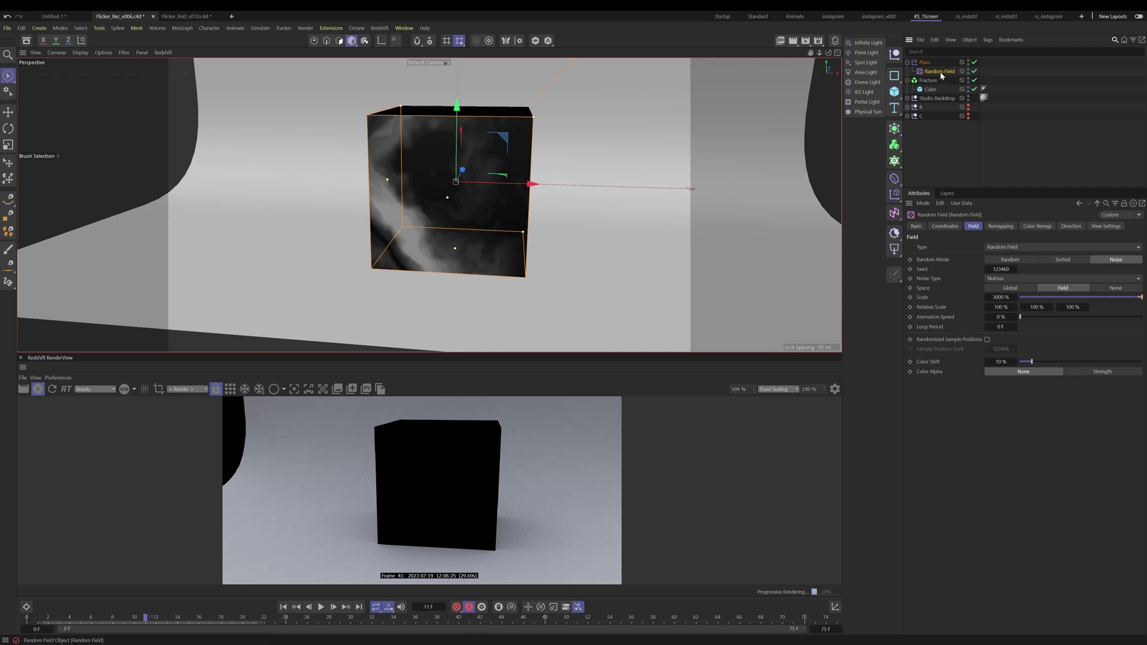
pyautogui.click(1001, 316)
pyautogui.write('55')
pyautogui.press('Return')
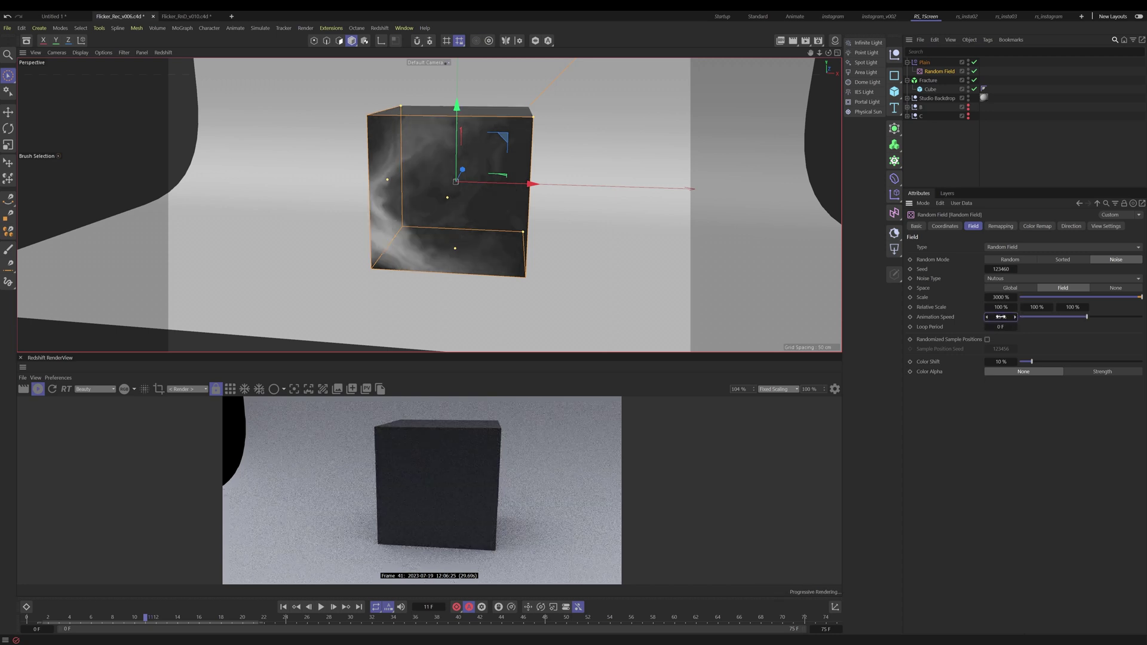
# Scrub through the timeline to check how the animated noise changes the cube's brightness.
pyautogui.moveTo(200, 619); pyautogui.dragTo(536, 619)
pyautogui.keyDown('alt'); pyautogui.moveTo(507, 179); pyautogui.dragTo(453, 204); pyautogui.keyUp('alt')
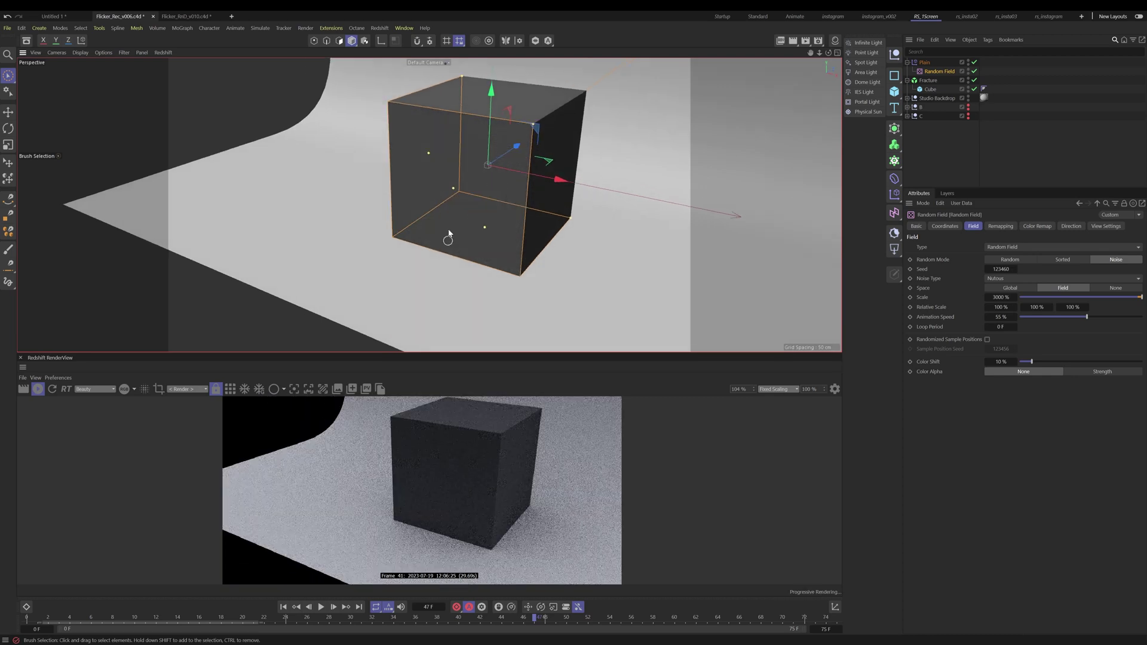
pyautogui.keyDown('alt'); pyautogui.moveTo(430, 170); pyautogui.dragTo(374, 190, button='middle'); pyautogui.keyUp('alt')
pyautogui.click(328, 621)
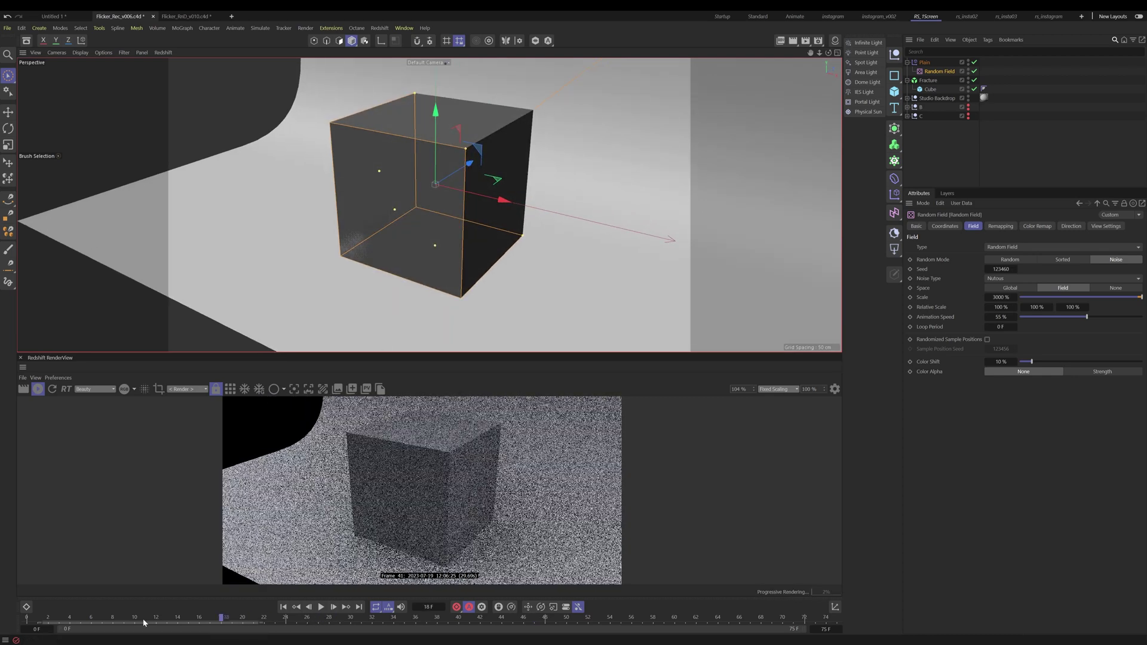
pyautogui.moveTo(355, 641); pyautogui.dragTo(354, 639)
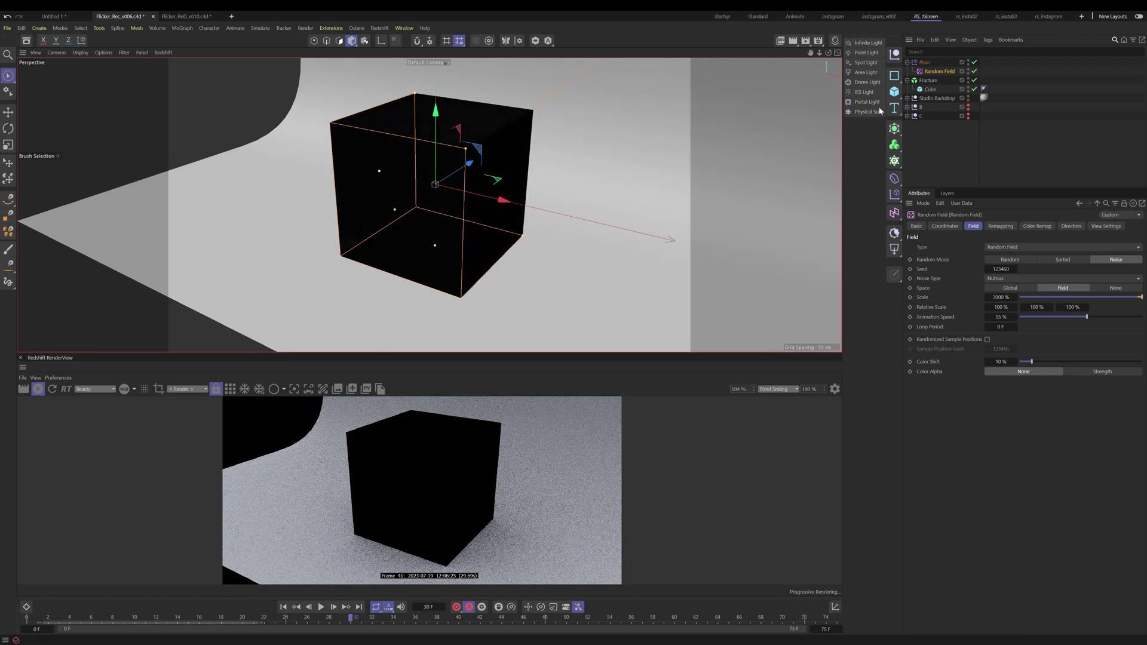
# Disable the Random Field and enable it again to compare the cube with and without its effect.
pyautogui.click(973, 71)
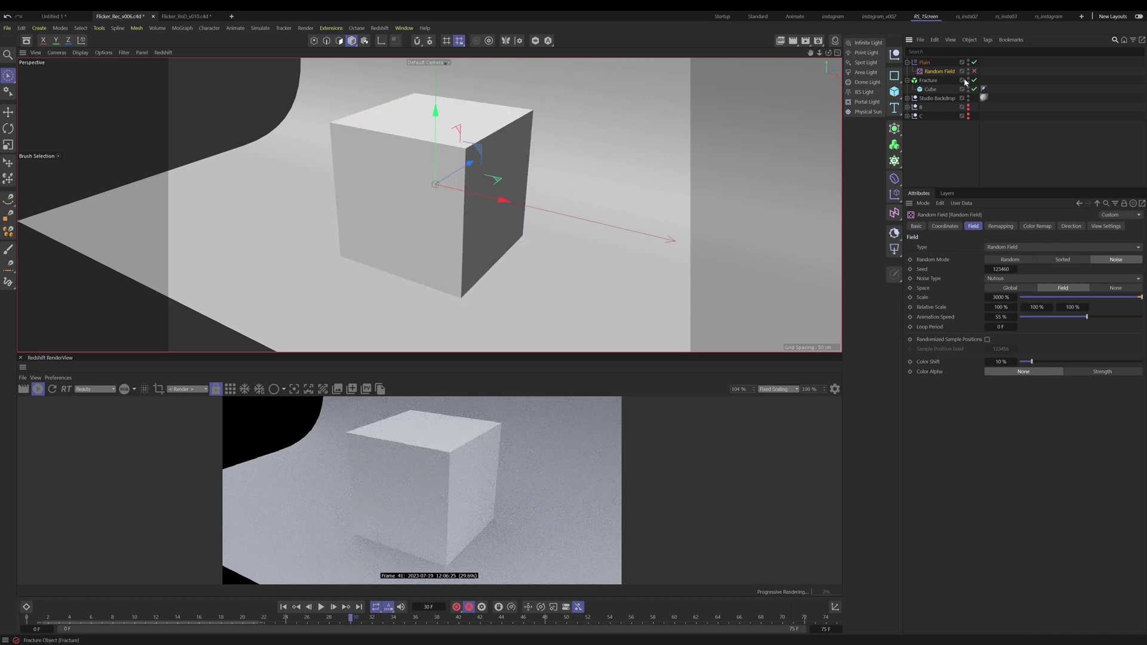
pyautogui.click(973, 71)
pyautogui.scroll(-2, 397, 227)
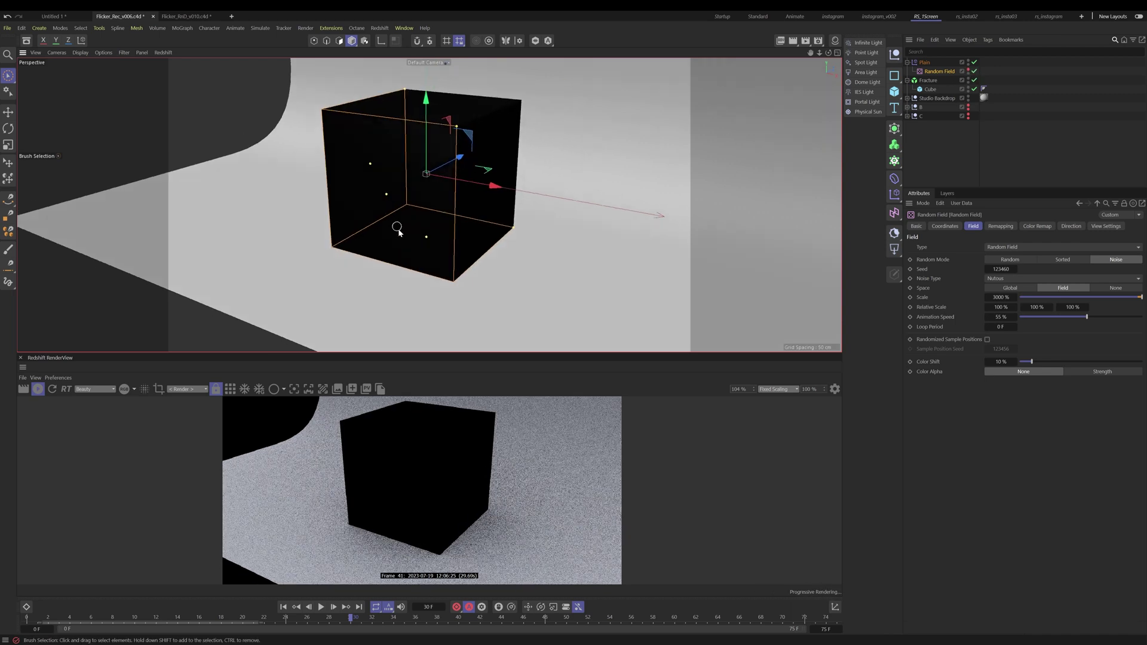
# With the animation playing, step the Random Field's seed up to 123479.
pyautogui.click(321, 607)
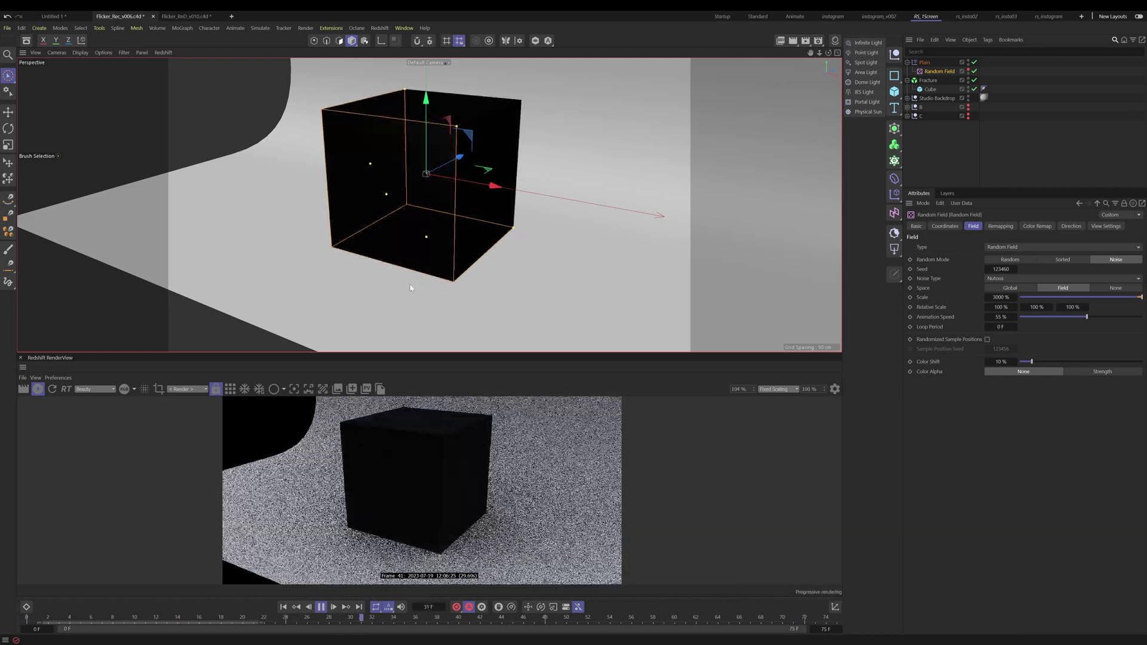
pyautogui.click(1015, 271)
pyautogui.click(1016, 270)
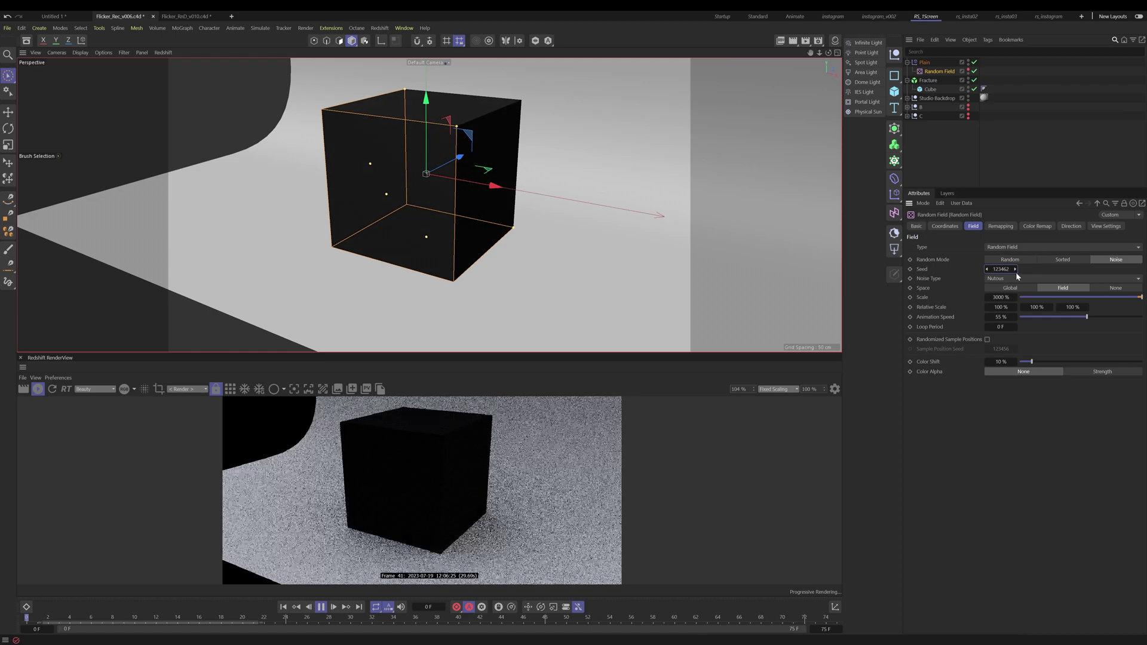
pyautogui.press('Up')
pyautogui.press('Up')
pyautogui.press('Up')
pyautogui.press('Up')
pyautogui.press('Up')
pyautogui.press('Up')
pyautogui.press('Up')
pyautogui.press('Up')
pyautogui.press('Up')
pyautogui.press('Up')
pyautogui.press('Up')
pyautogui.press('Up')
pyautogui.press('Up')
pyautogui.press('Up')
pyautogui.press('Up')
pyautogui.press('Up')
pyautogui.press('Up')
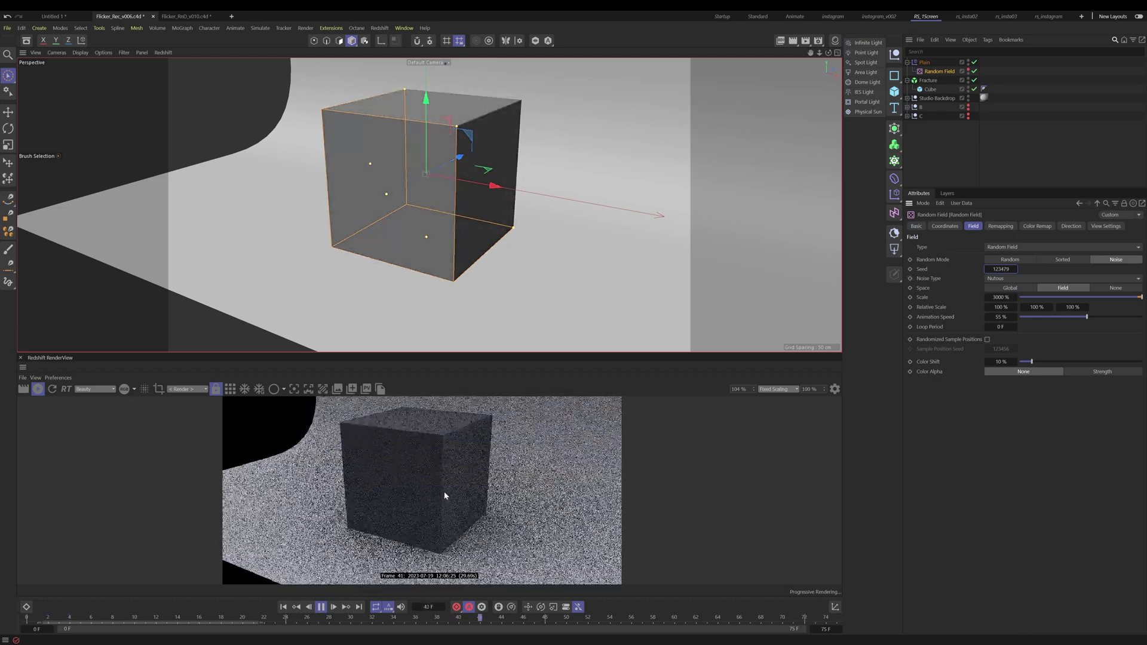
# Stop playback and scrub to frame 35 to check the cube's brightness.
pyautogui.click(321, 608)
pyautogui.moveTo(321, 625)
pyautogui.mouseDown()
pyautogui.moveTo(74, 615)
pyautogui.moveTo(377, 628)
pyautogui.moveTo(299, 621)
pyautogui.mouseUp()
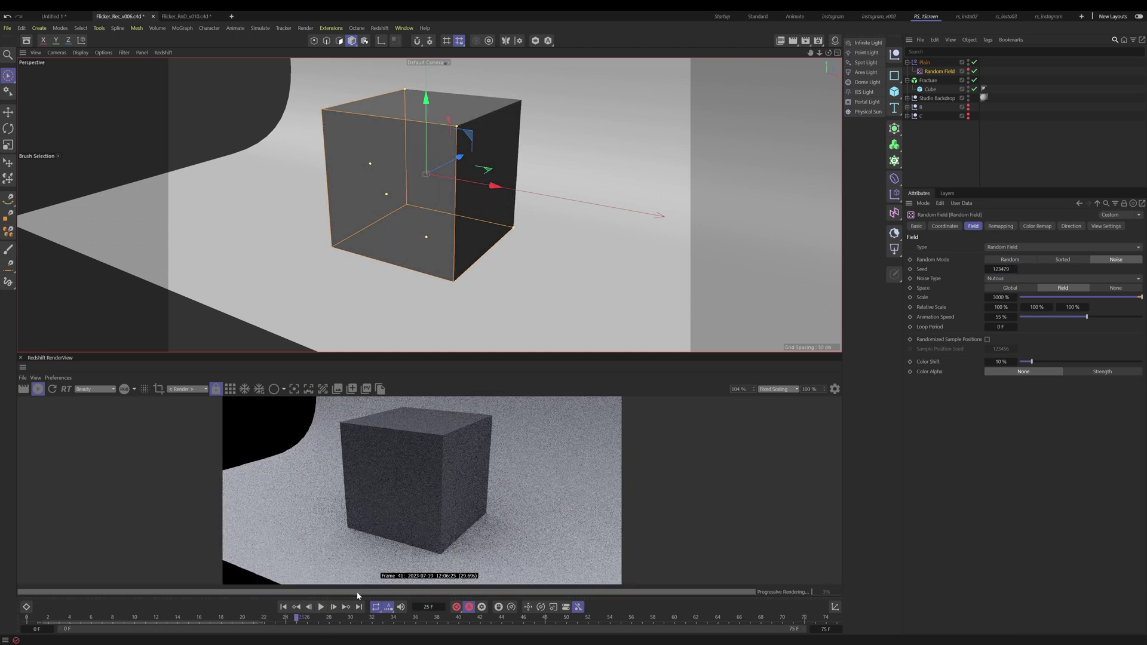
pyautogui.moveTo(370, 618); pyautogui.dragTo(406, 622)
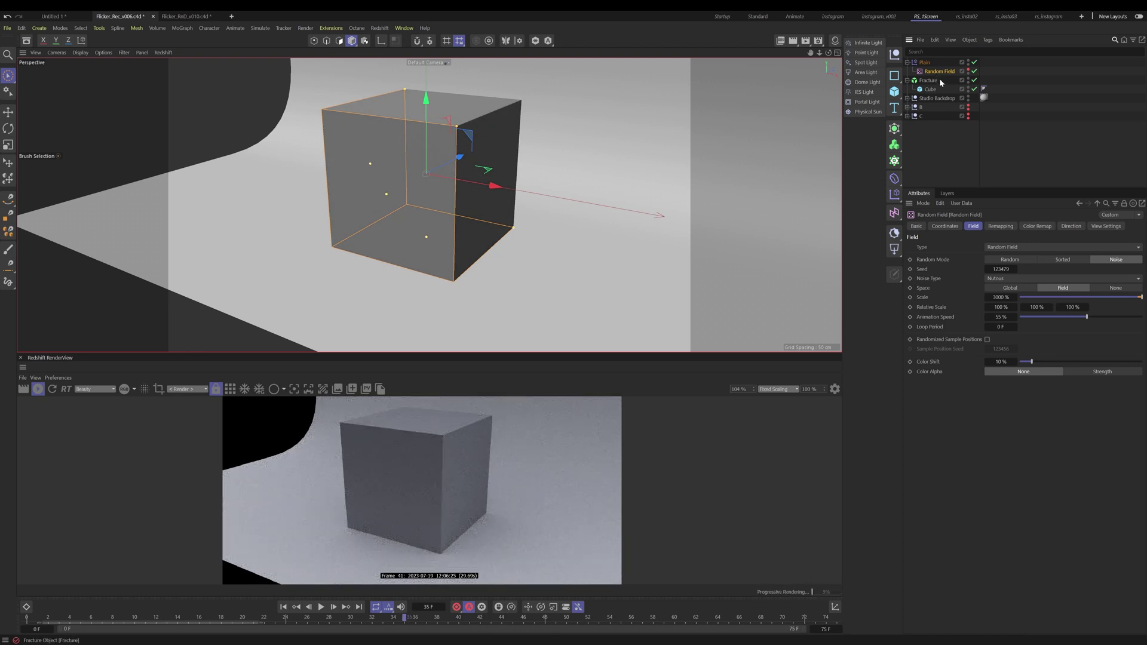
# Set the Random Field's remapping inner offset to 76% and play the animation from the first frame.
pyautogui.click(1012, 229)
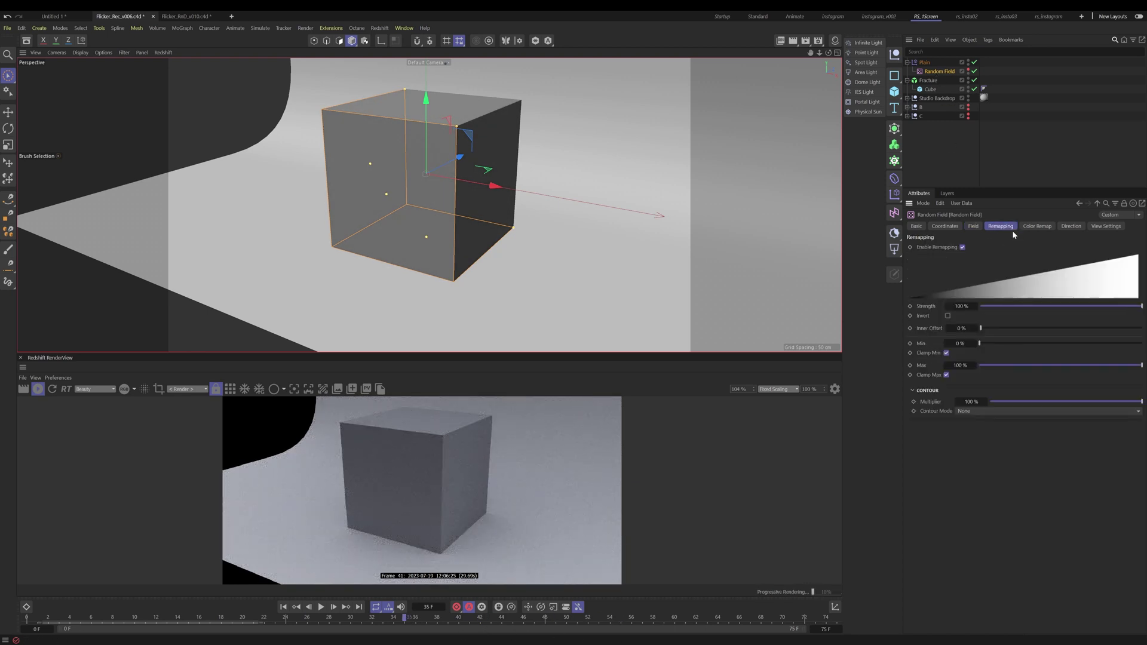
pyautogui.click(1031, 227)
pyautogui.click(1007, 227)
pyautogui.moveTo(981, 329)
pyautogui.mouseDown()
pyautogui.moveTo(1111, 345)
pyautogui.moveTo(1028, 345)
pyautogui.moveTo(1124, 345)
pyautogui.moveTo(980, 344)
pyautogui.mouseUp()
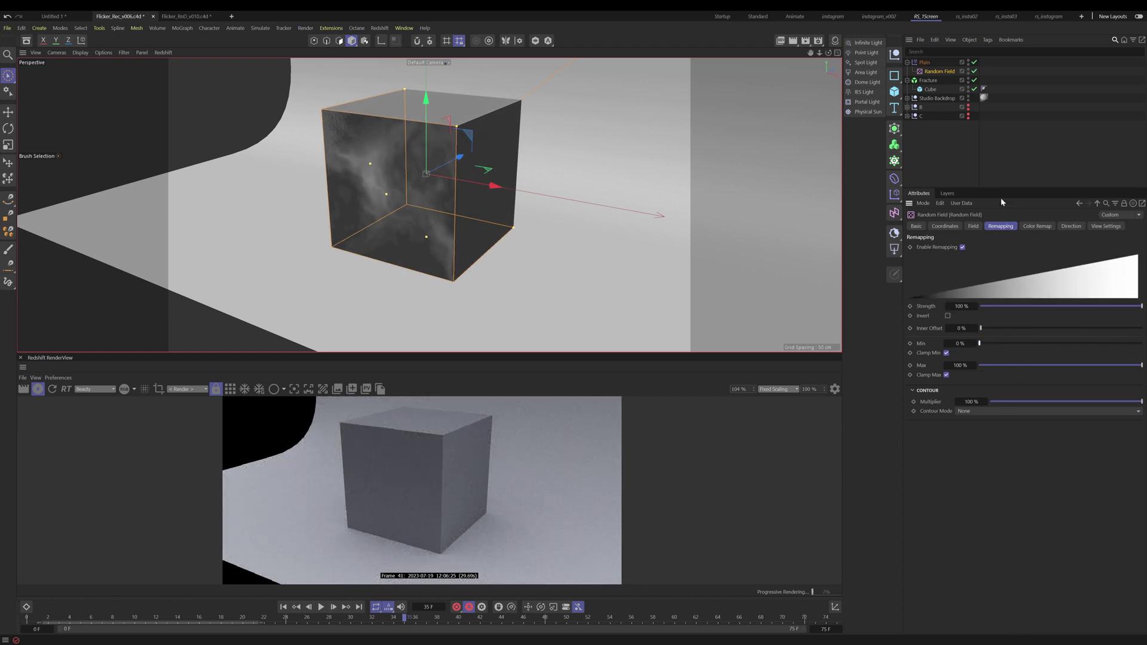
pyautogui.moveTo(1142, 365)
pyautogui.mouseDown()
pyautogui.moveTo(1014, 365)
pyautogui.moveTo(1144, 372)
pyautogui.mouseUp()
pyautogui.moveTo(987, 328); pyautogui.dragTo(1106, 332)
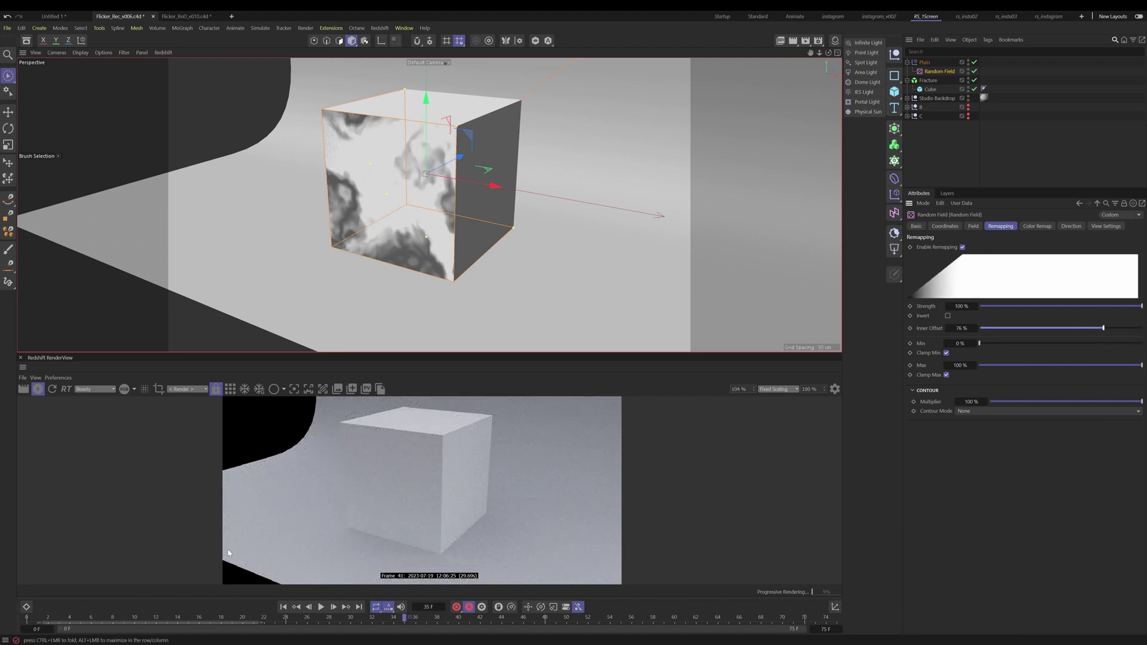
pyautogui.click(283, 607)
pyautogui.click(320, 607)
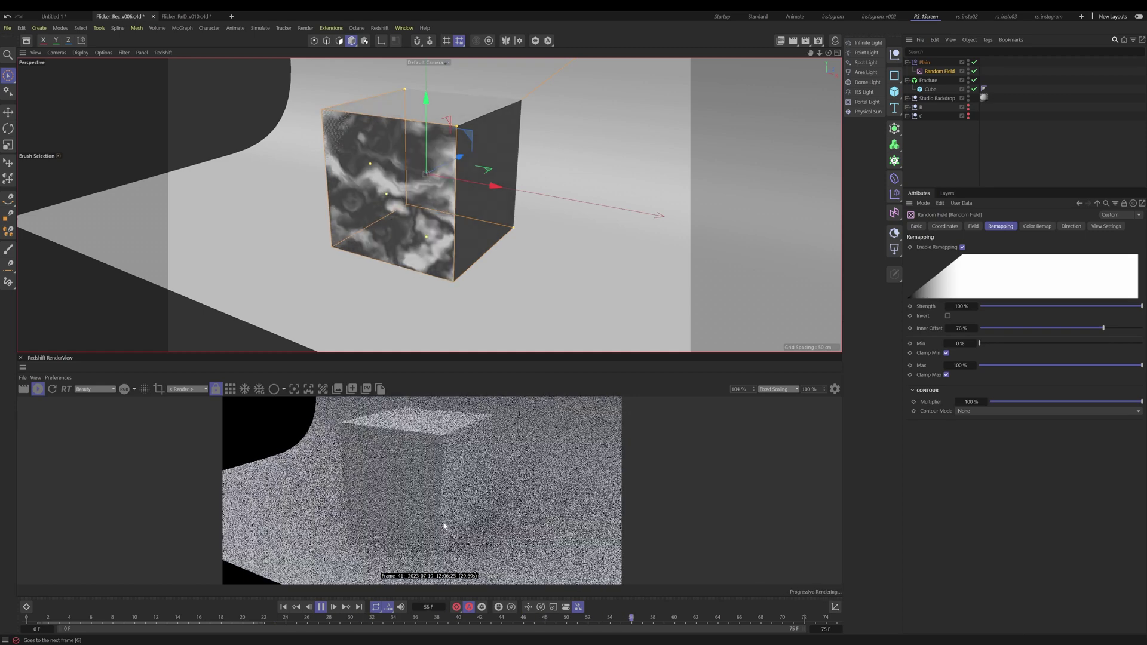
# Stop playback, hide the Random Field in the viewport and render, and replay the animation from frame 14.
pyautogui.click(321, 608)
pyautogui.hotkey('shift', 'f')
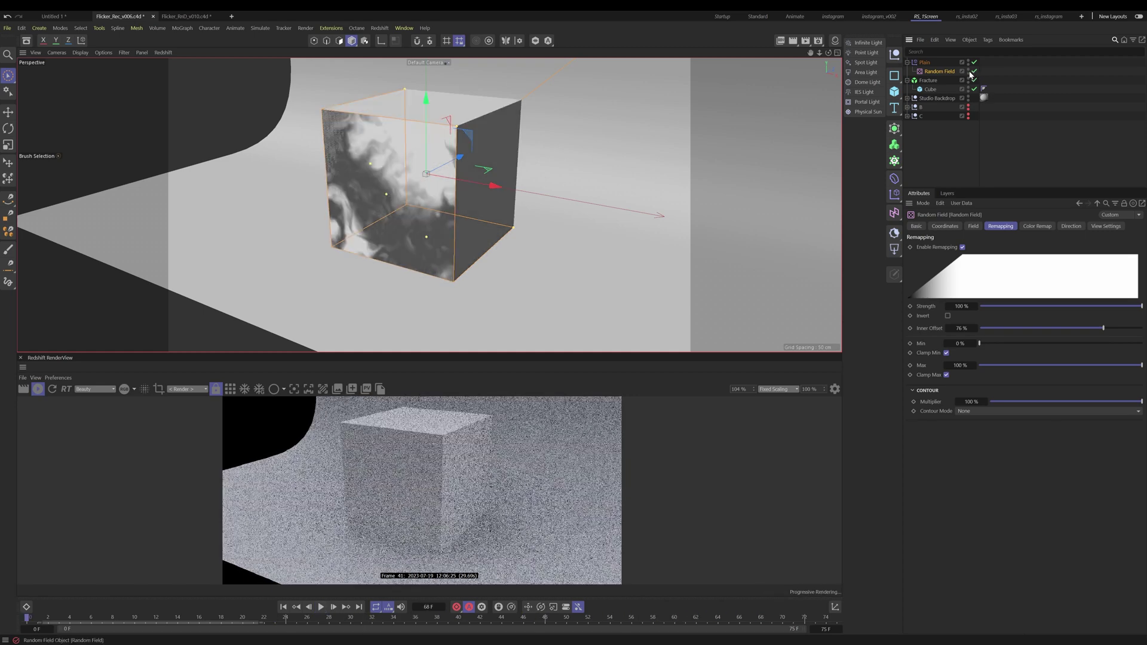
pyautogui.keyDown('alt'); pyautogui.doubleClick(968, 71); pyautogui.keyUp('alt')
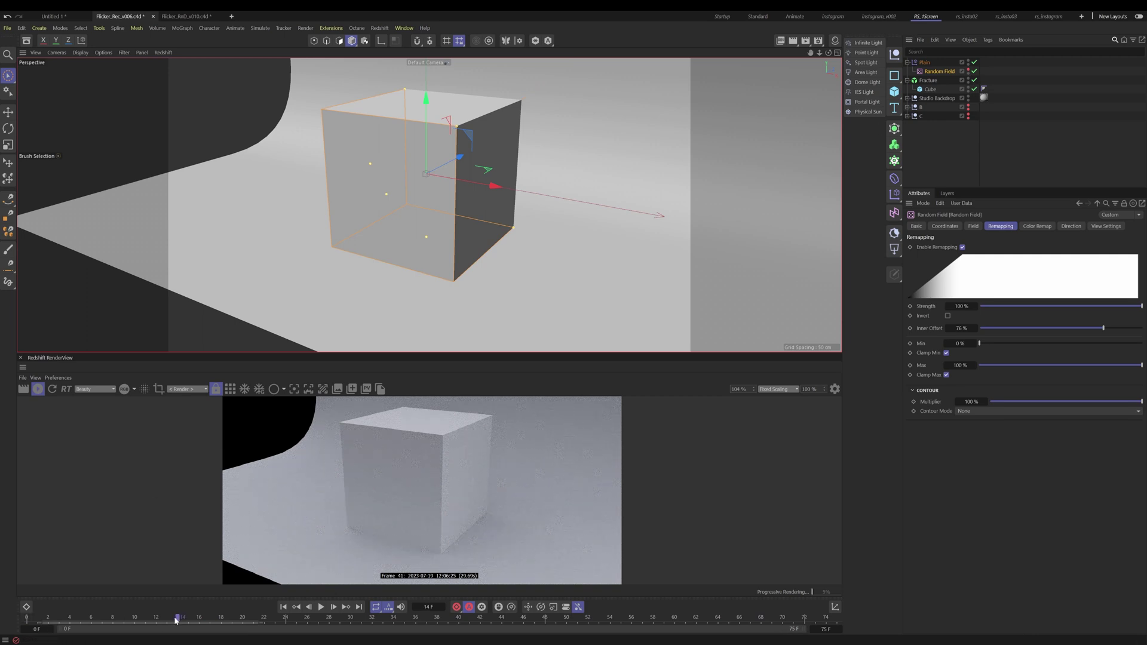
pyautogui.moveTo(175, 621)
pyautogui.mouseDown()
pyautogui.moveTo(48, 611)
pyautogui.moveTo(178, 620)
pyautogui.mouseUp()
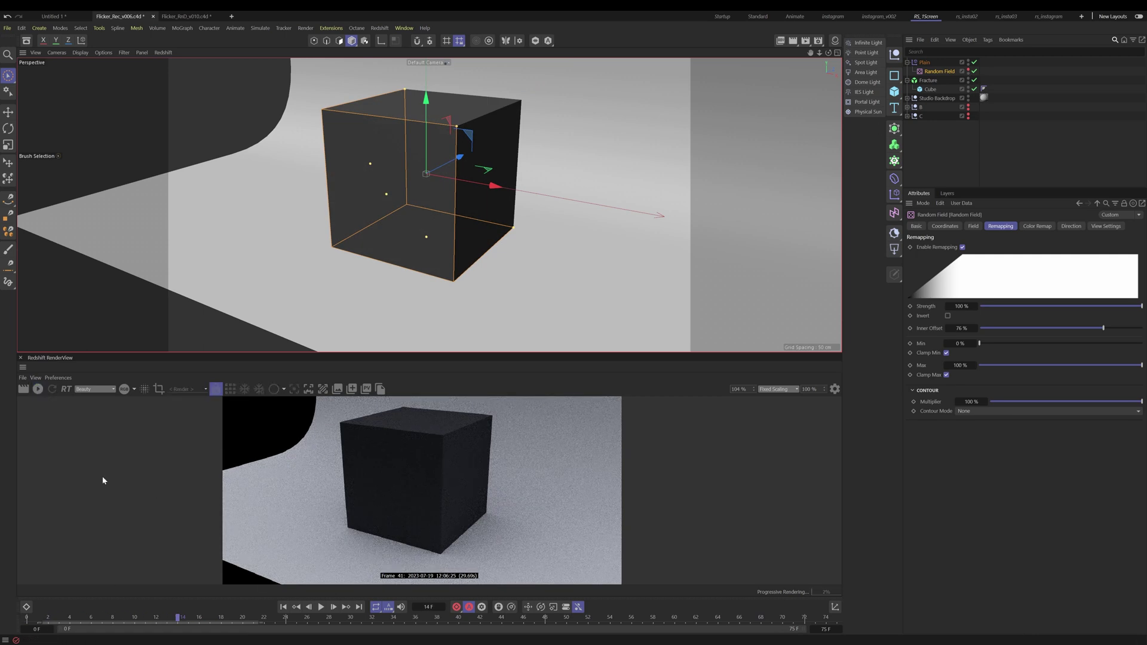
pyautogui.click(321, 607)
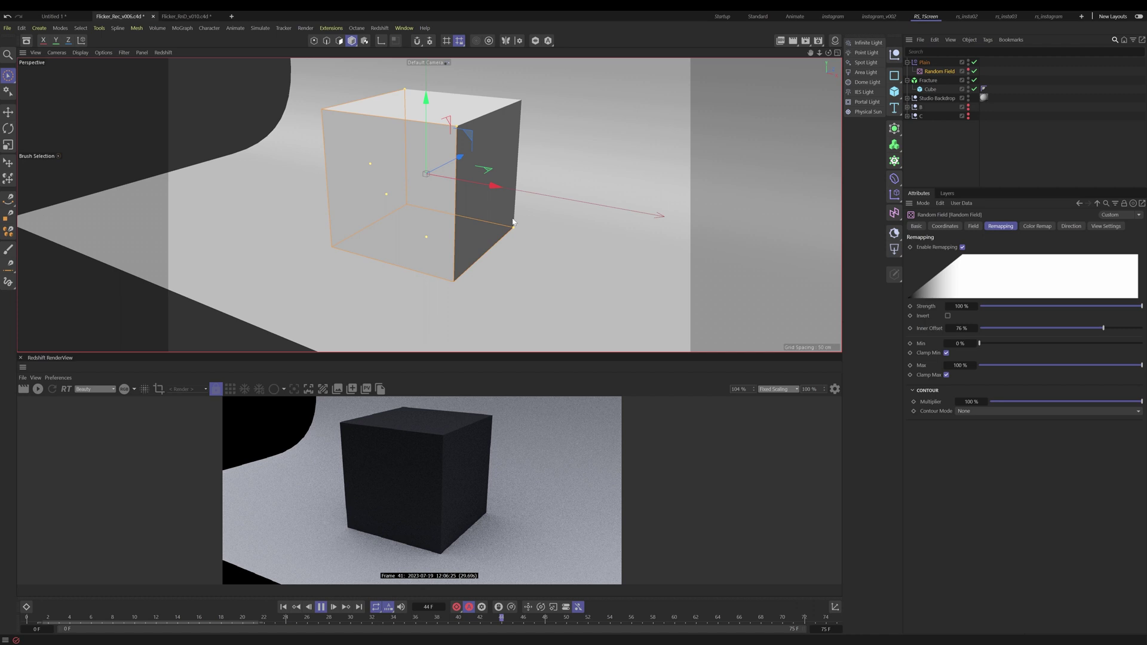
# Step the Random Field's seed up to 123482 while the animation plays.
pyautogui.click(924, 62)
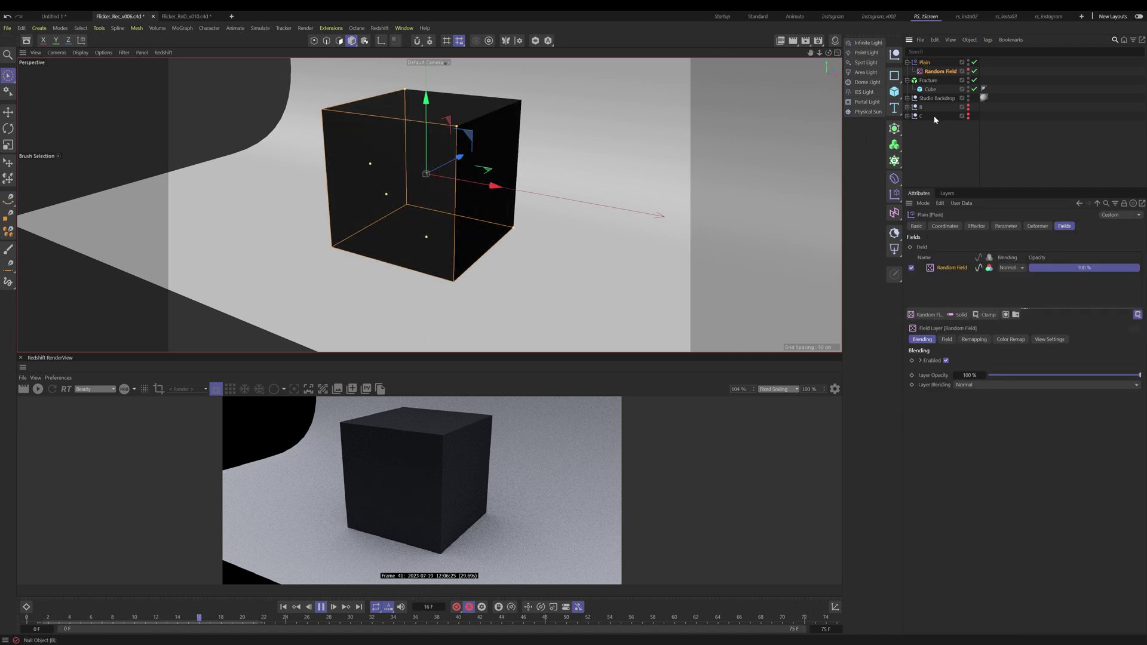
pyautogui.click(938, 71)
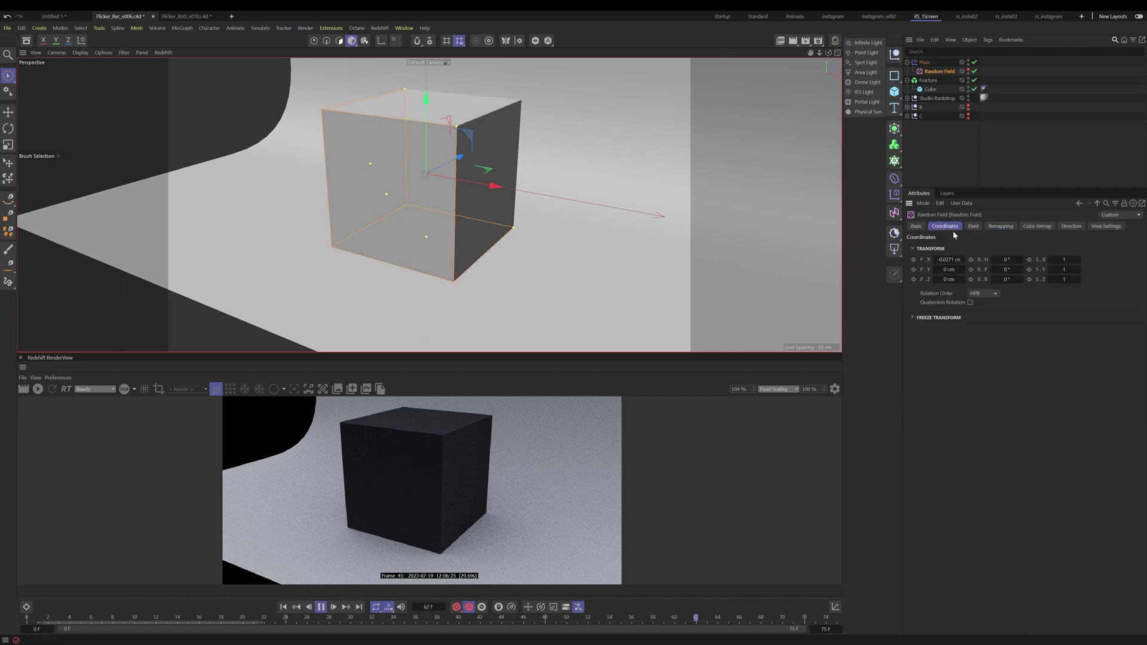
pyautogui.click(973, 226)
pyautogui.click(1015, 269)
pyautogui.click(1015, 269)
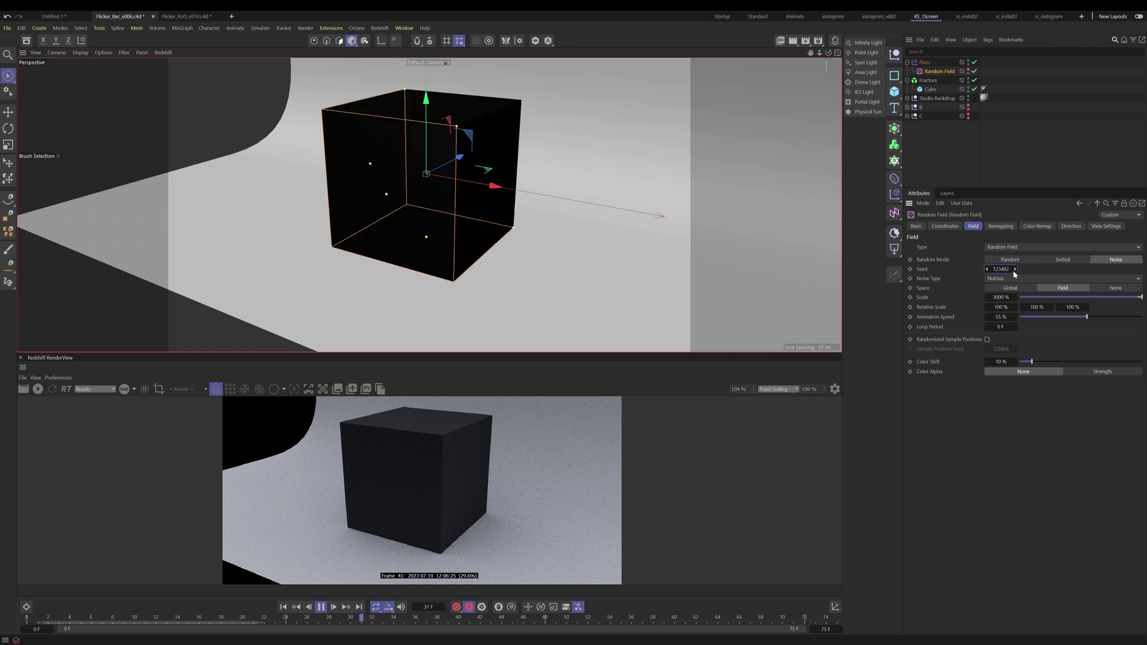
pyautogui.click(1015, 269)
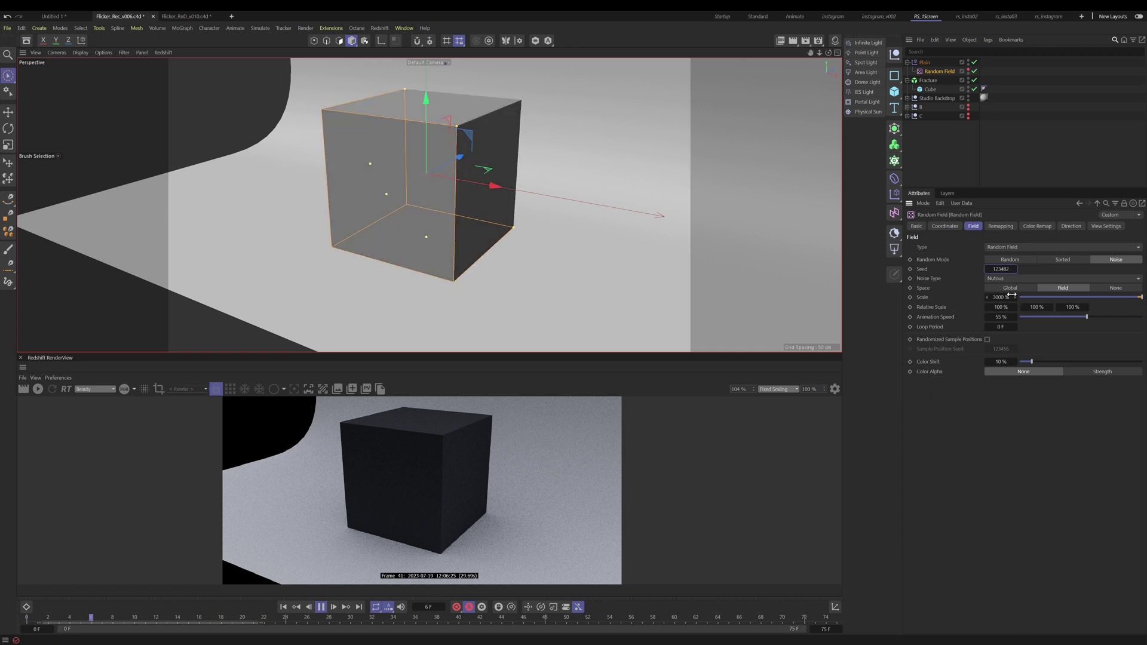
# View the cube from a slightly lower angle and save the scene.
pyautogui.keyDown('alt'); pyautogui.moveTo(417, 218); pyautogui.dragTo(426, 237, button='middle'); pyautogui.keyUp('alt')
pyautogui.keyDown('alt'); pyautogui.moveTo(434, 245); pyautogui.dragTo(459, 237); pyautogui.keyUp('alt')
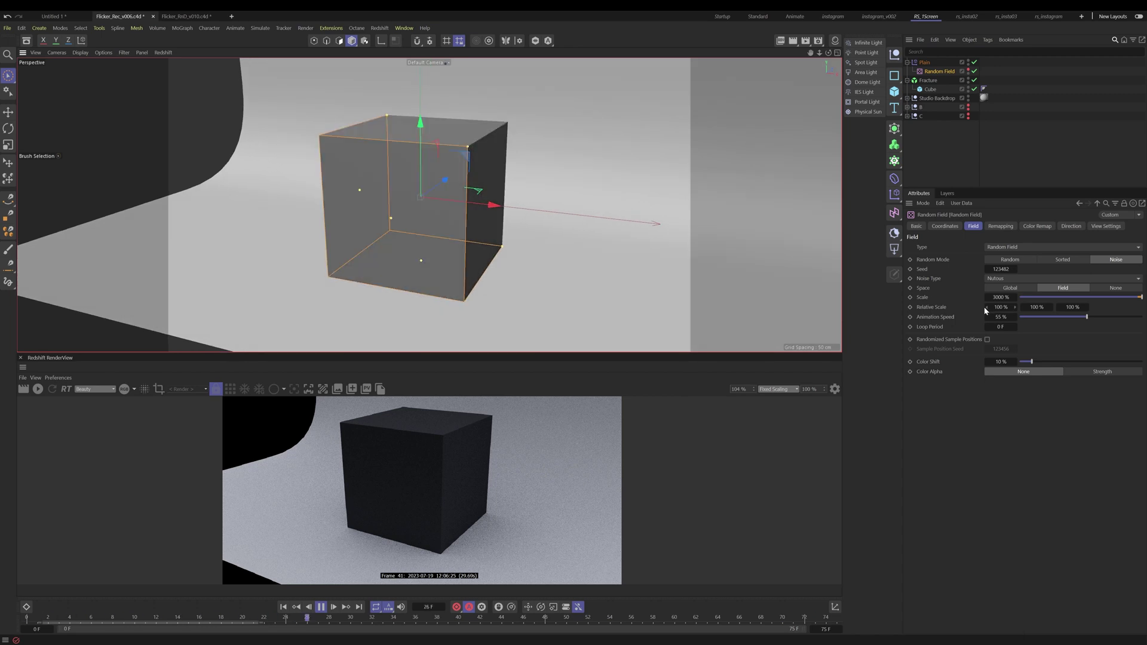
pyautogui.hotkey('ctrl', 's')
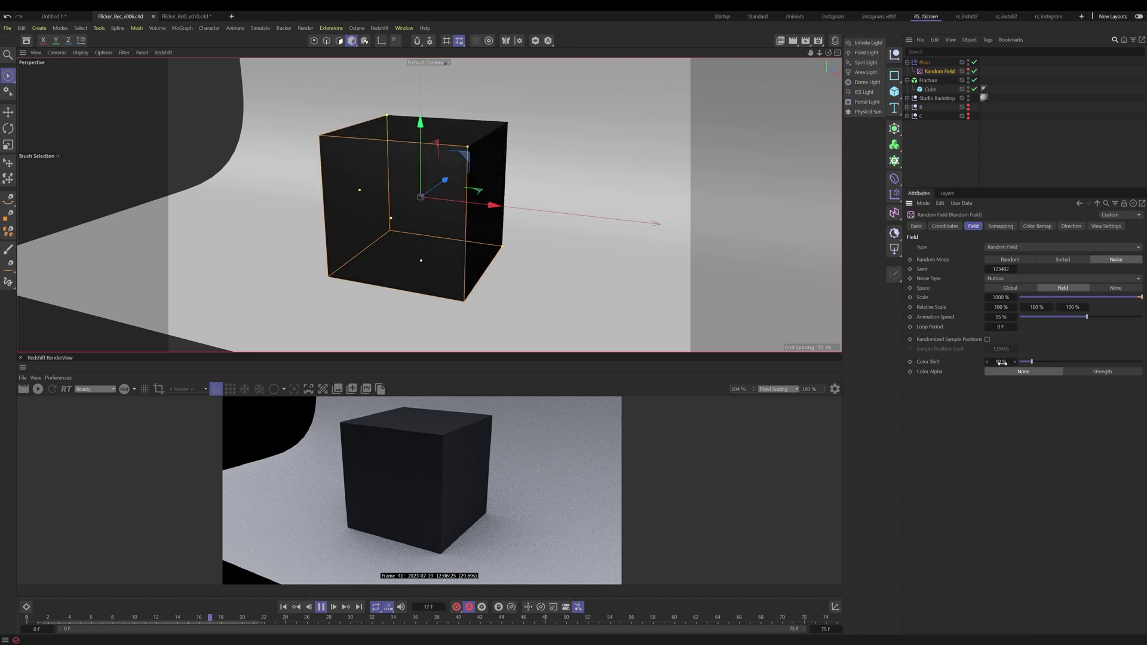
# Show the Random Field briefly to view its noise on the cube, hide it again and stop playback.
pyautogui.click(967, 70)
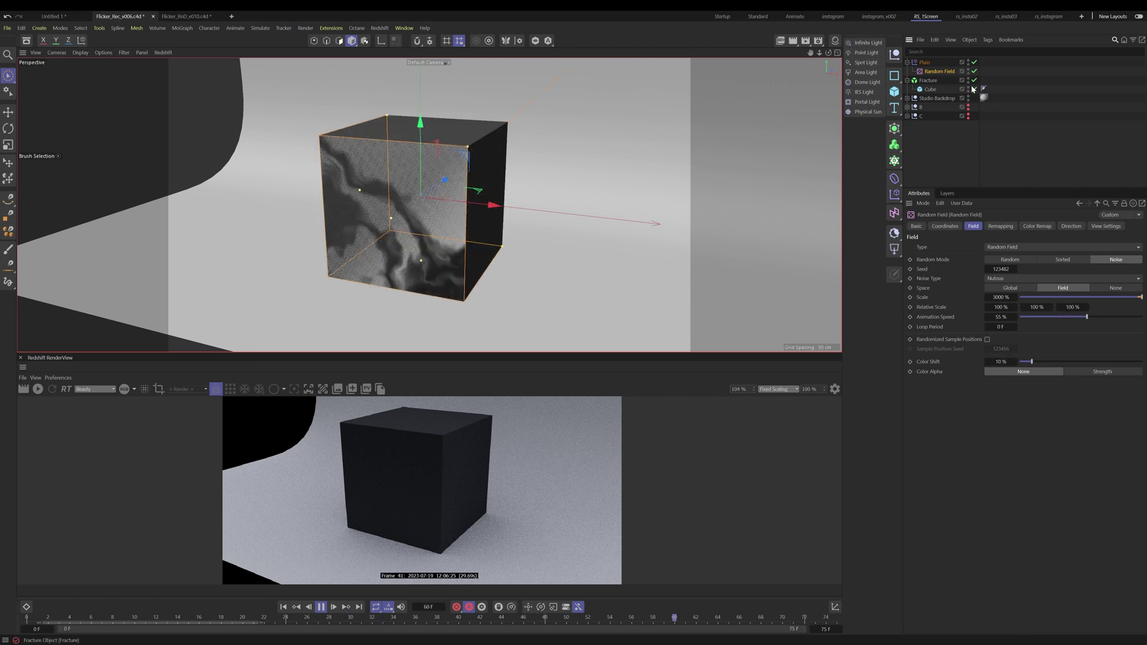
pyautogui.click(967, 71)
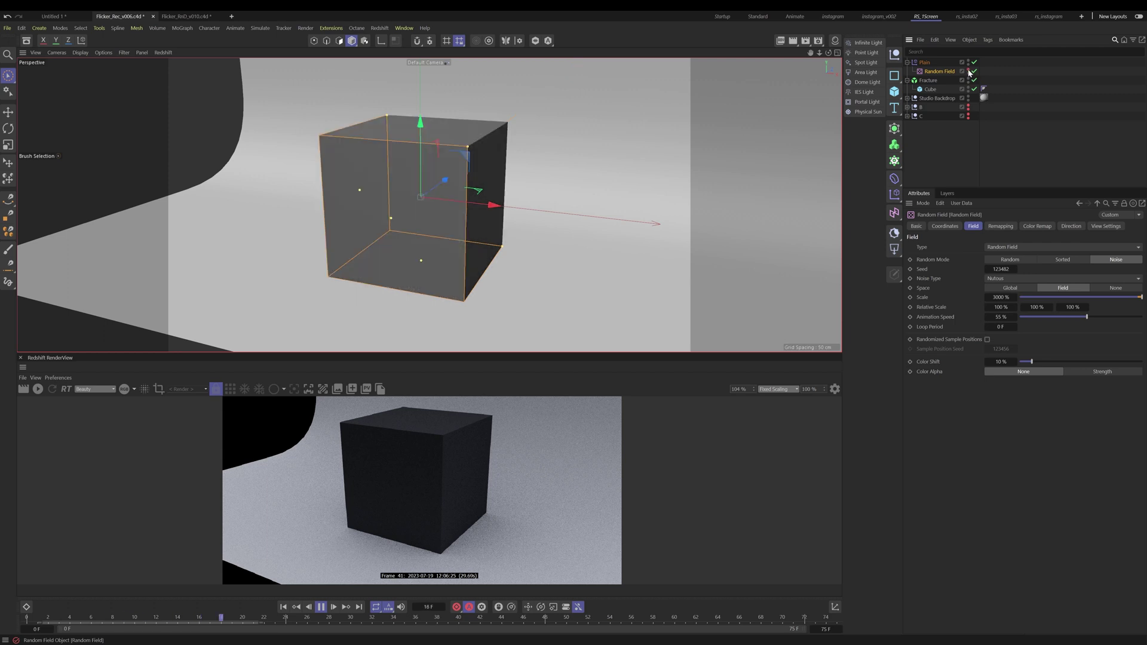
pyautogui.click(322, 607)
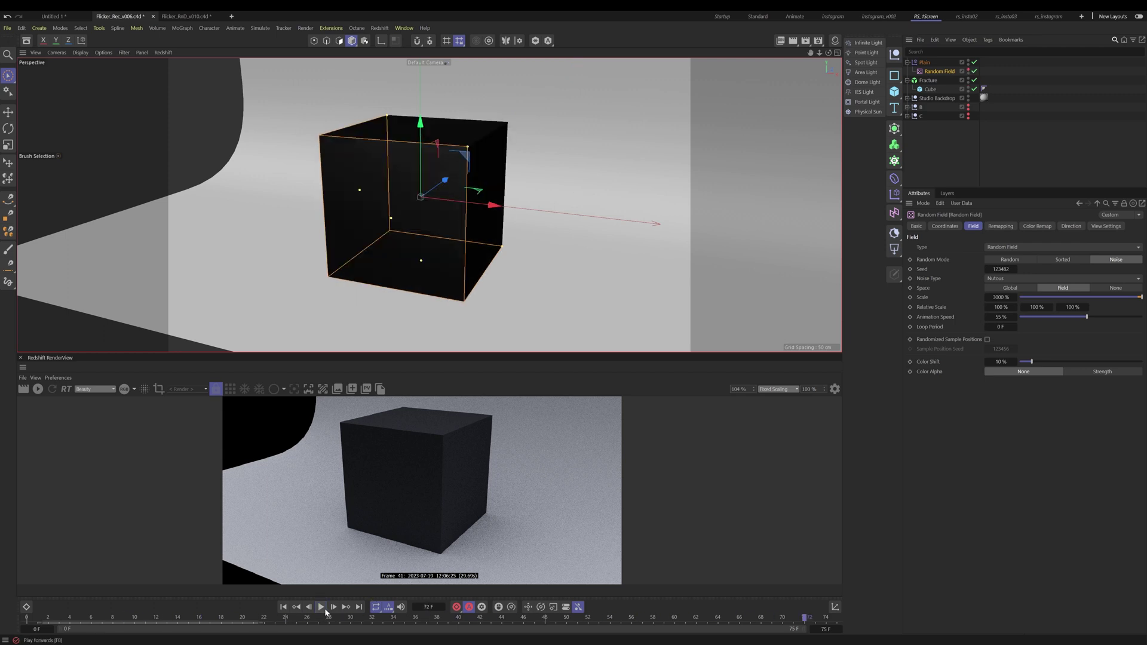
# Activate the Move tool with the Random Field selected and run the animation to frame 42.
pyautogui.moveTo(491, 209)
pyautogui.mouseDown()
pyautogui.moveTo(541, 213)
pyautogui.moveTo(528, 215)
pyautogui.mouseUp()
pyautogui.hotkey('ctrl', 'z')
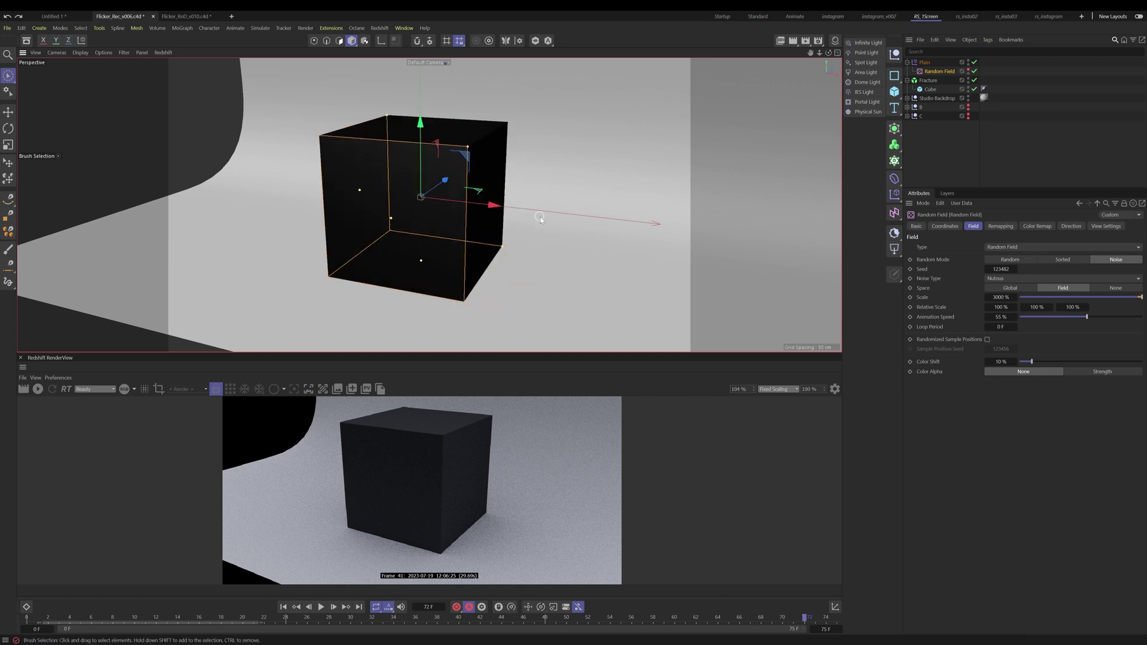
pyautogui.press('e')
pyautogui.click(946, 73)
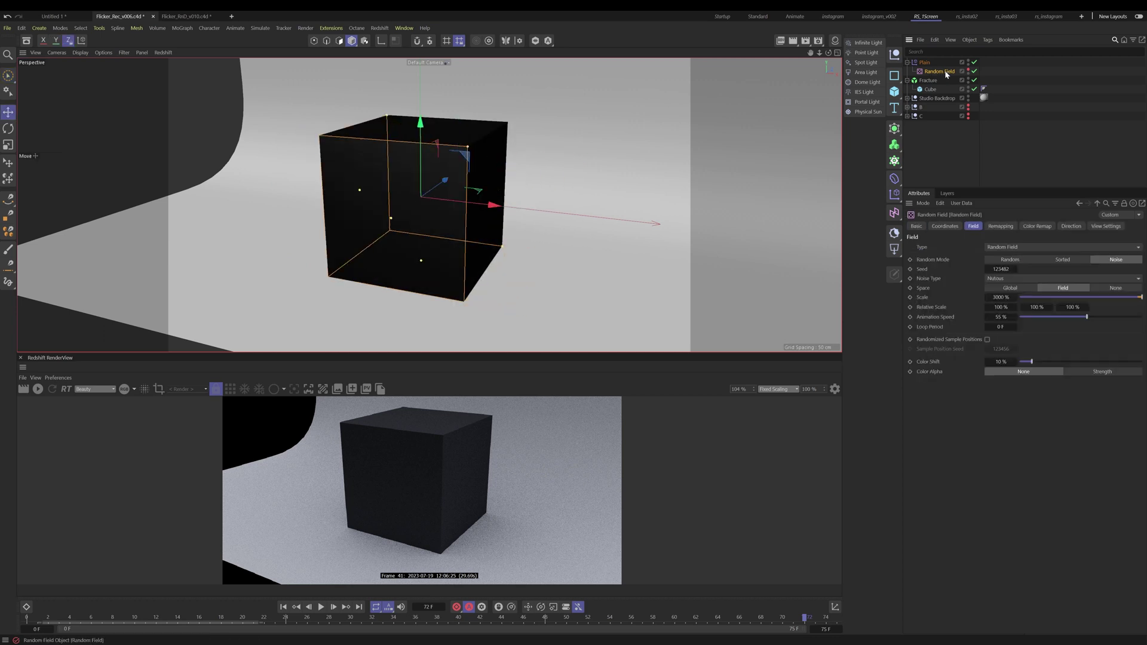
pyautogui.click(322, 607)
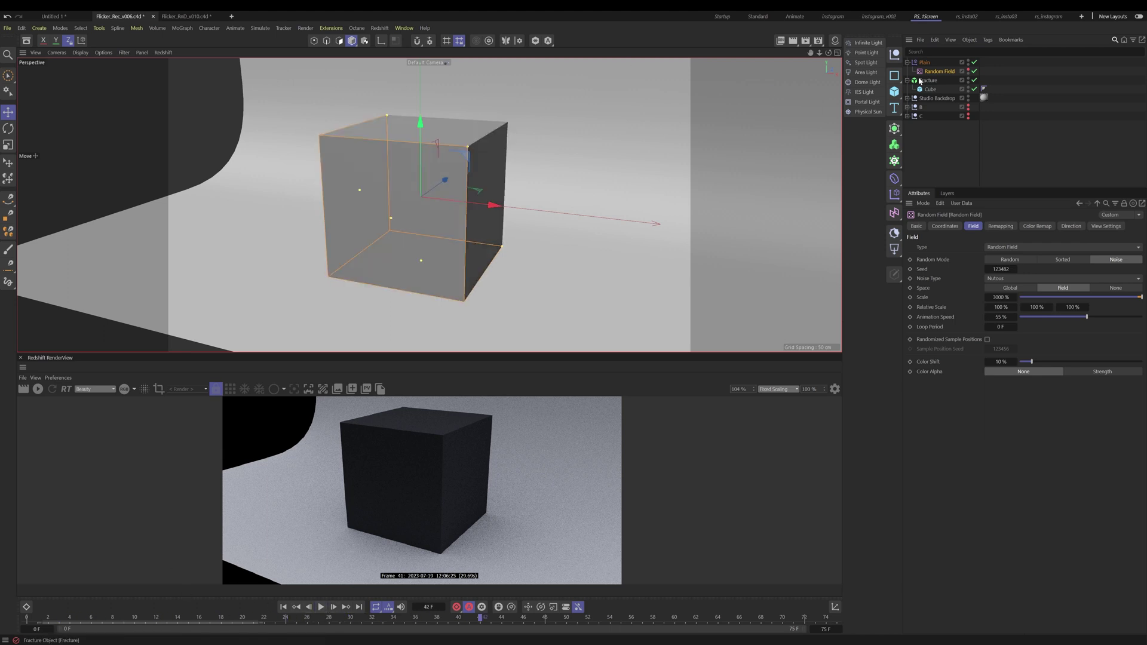
# Wrap a copy of the Fracture's cube in a new Cloner and hide the Fracture.
pyautogui.click(940, 141)
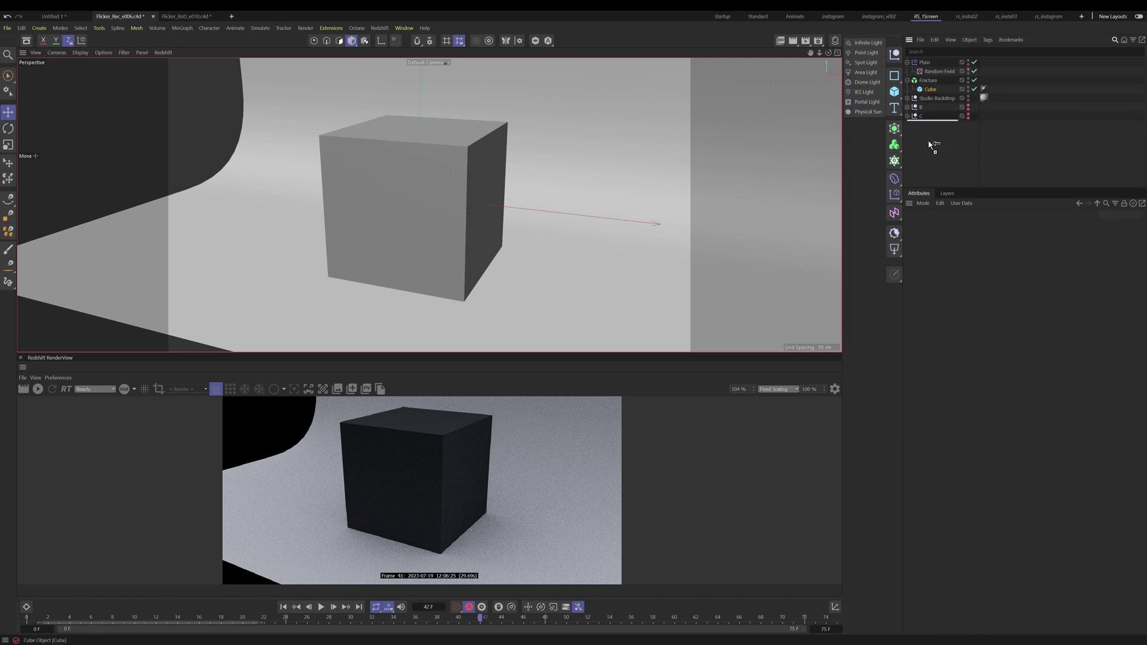
pyautogui.keyDown('ctrl'); pyautogui.moveTo(936, 145); pyautogui.dragTo(935, 145); pyautogui.keyUp('ctrl')
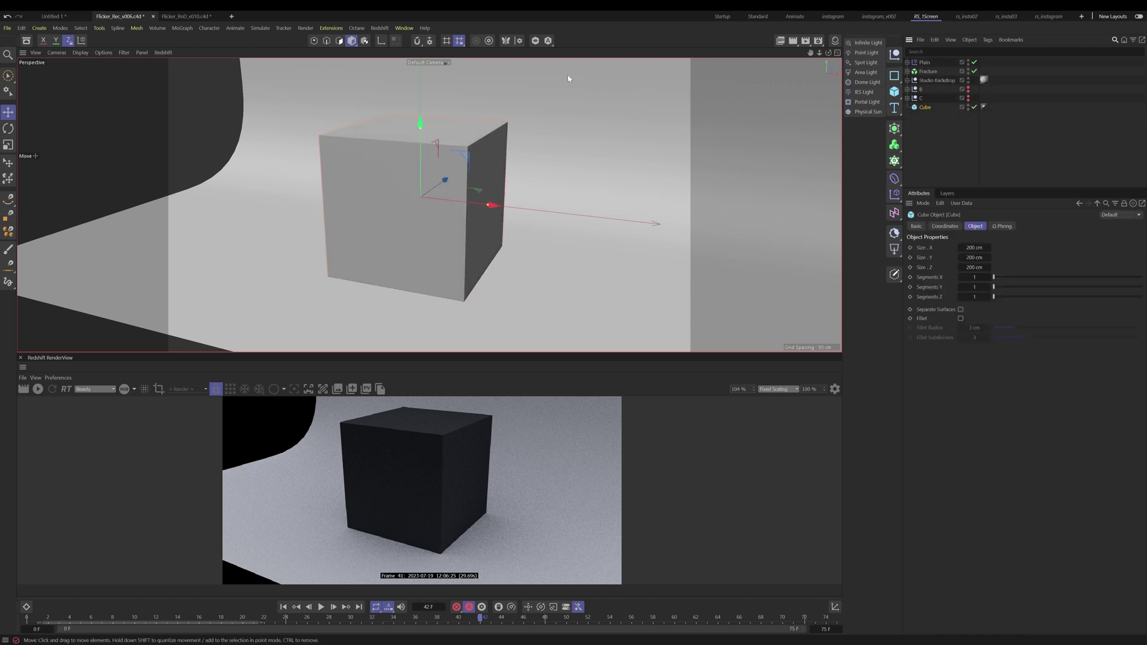
pyautogui.click(182, 28)
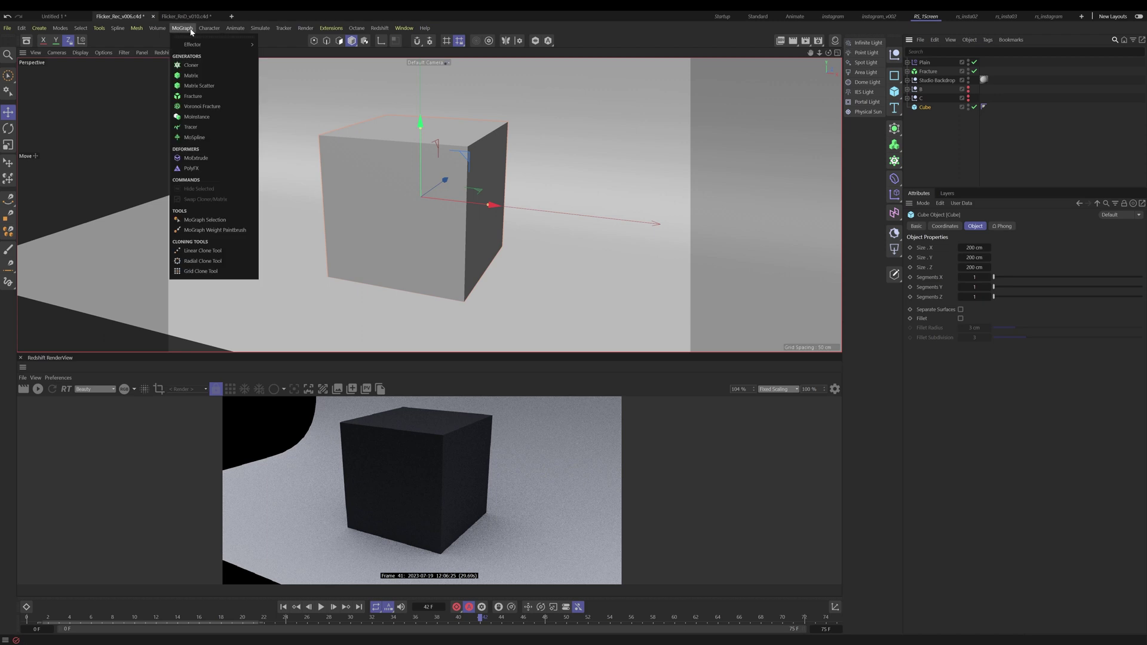
pyautogui.click(200, 68)
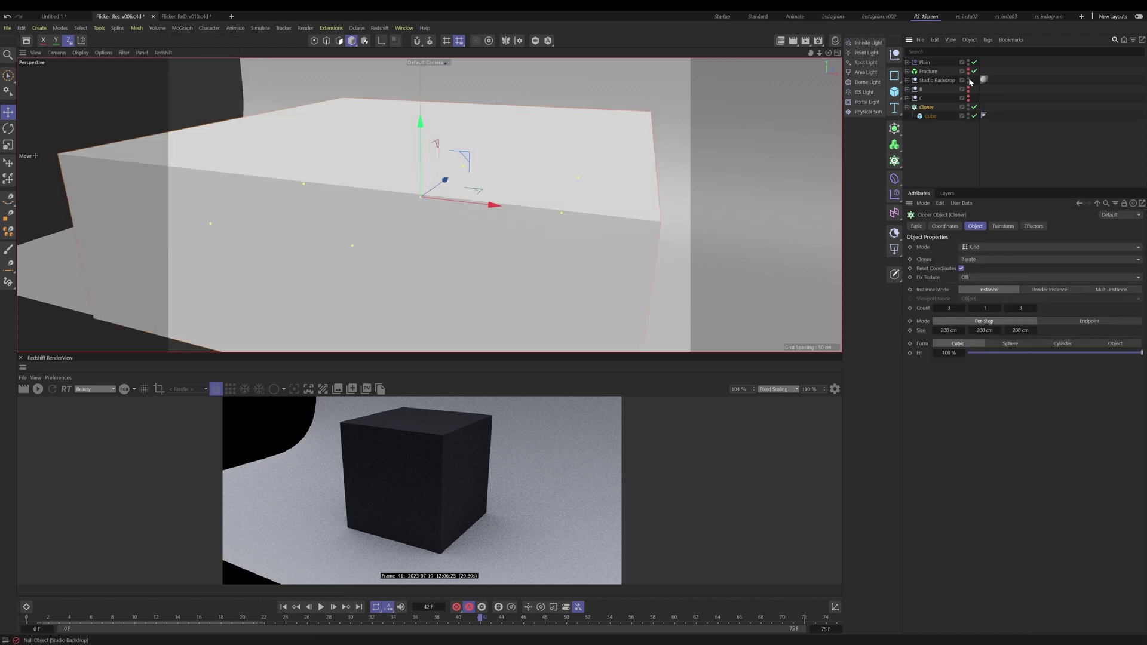
# Set the Cloner's grid count to 3, 1 and 1 for a single row of cubes.
pyautogui.click(927, 107)
pyautogui.write('1')
pyautogui.press('Return')
pyautogui.scroll(-3, 277, 187)
pyautogui.keyDown('alt'); pyautogui.moveTo(346, 170); pyautogui.dragTo(345, 192, button='middle'); pyautogui.keyUp('alt')
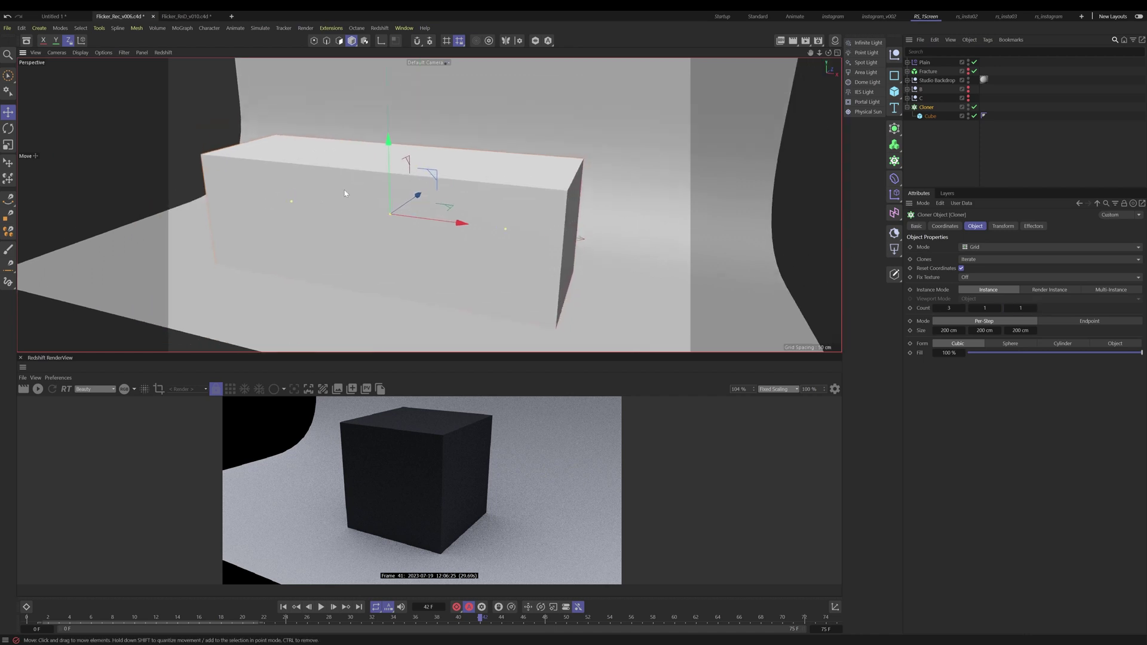
pyautogui.scroll(-1, 356, 189)
pyautogui.keyDown('alt'); pyautogui.moveTo(356, 187); pyautogui.dragTo(366, 174); pyautogui.keyUp('alt')
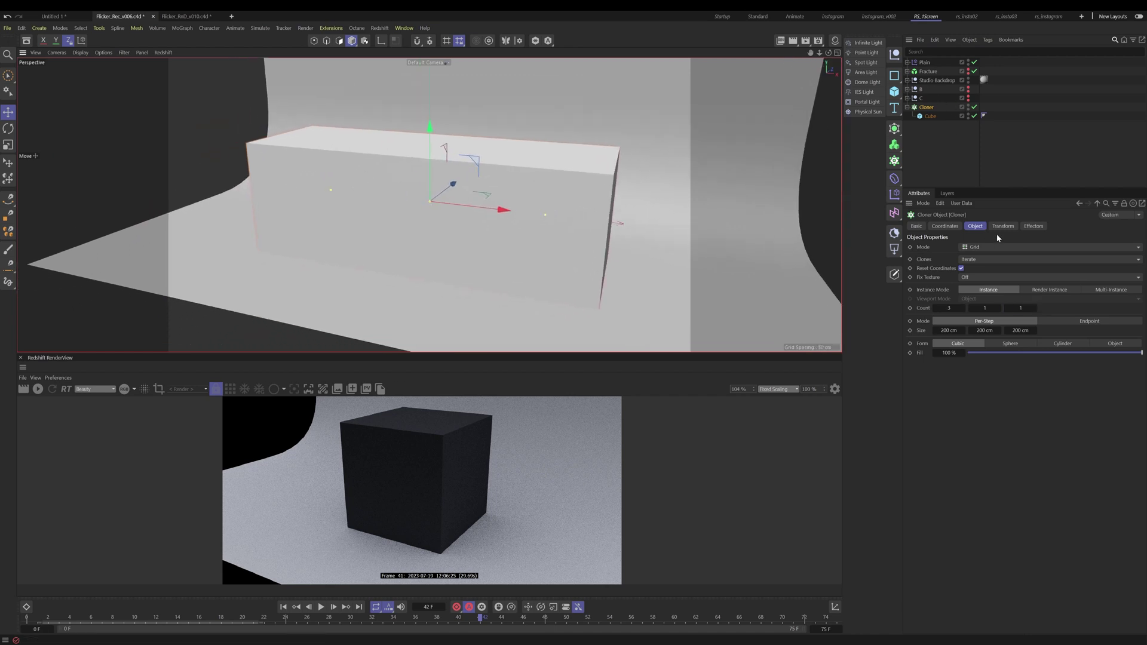
# Assign the Plain effector to the Cloner and play the animation.
pyautogui.click(1033, 226)
pyautogui.moveTo(964, 158); pyautogui.dragTo(990, 257)
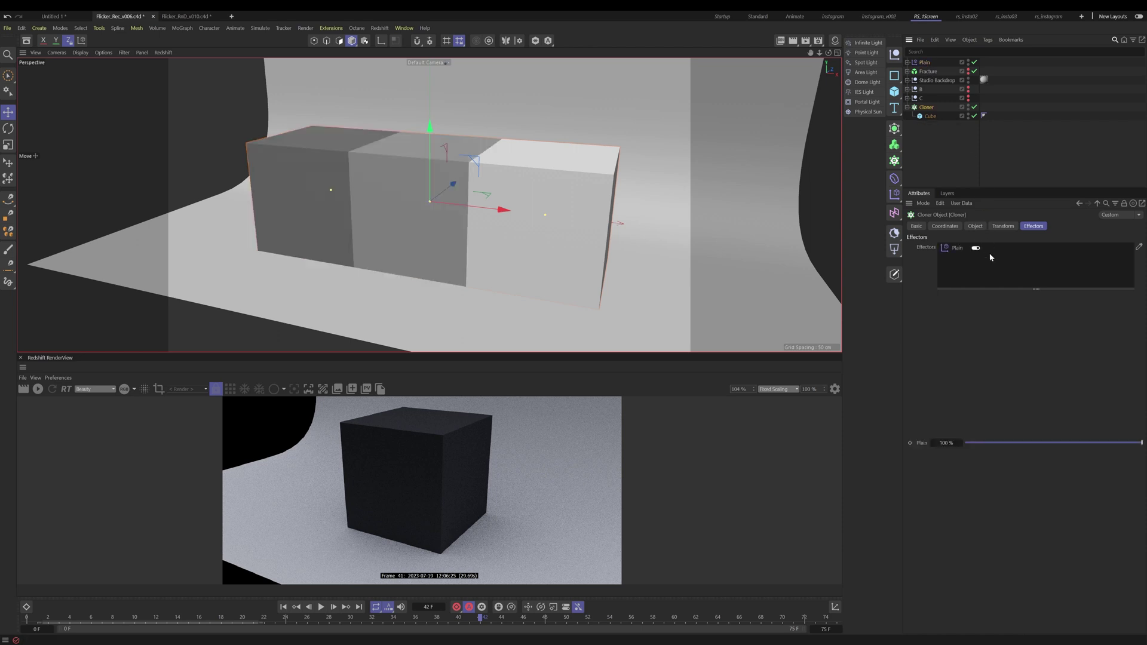
pyautogui.click(293, 608)
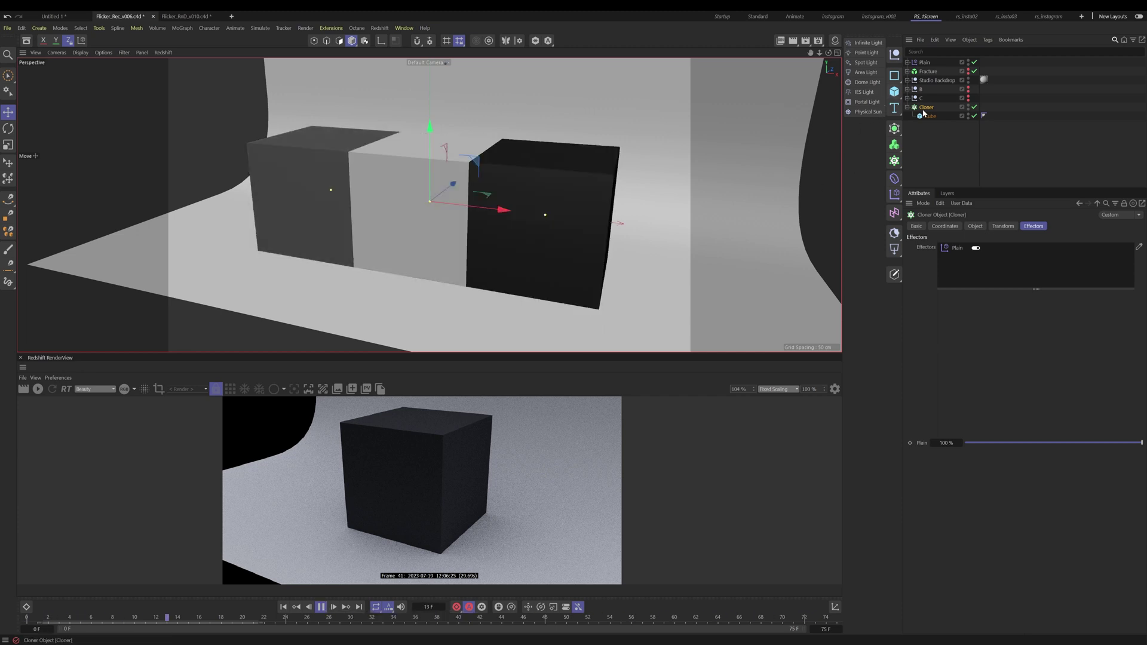
# Add a Sphere inside the Cloner above the cube and start the Redshift preview render.
pyautogui.moveTo(896, 93); pyautogui.dragTo(990, 138)
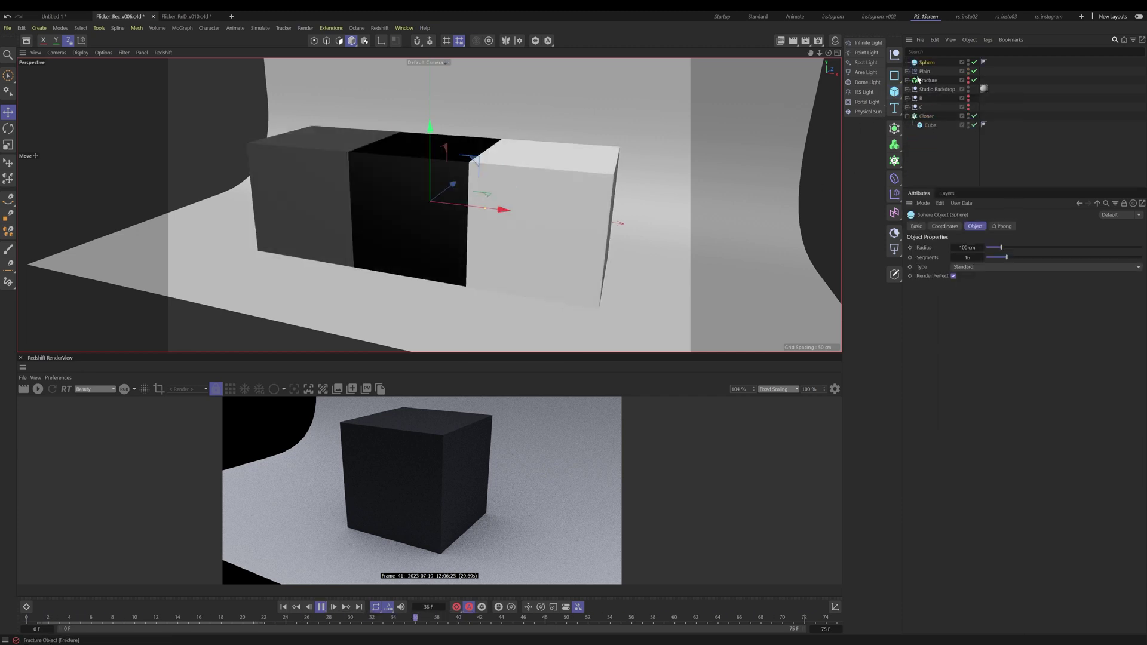
pyautogui.moveTo(927, 62); pyautogui.dragTo(936, 120)
pyautogui.click(37, 389)
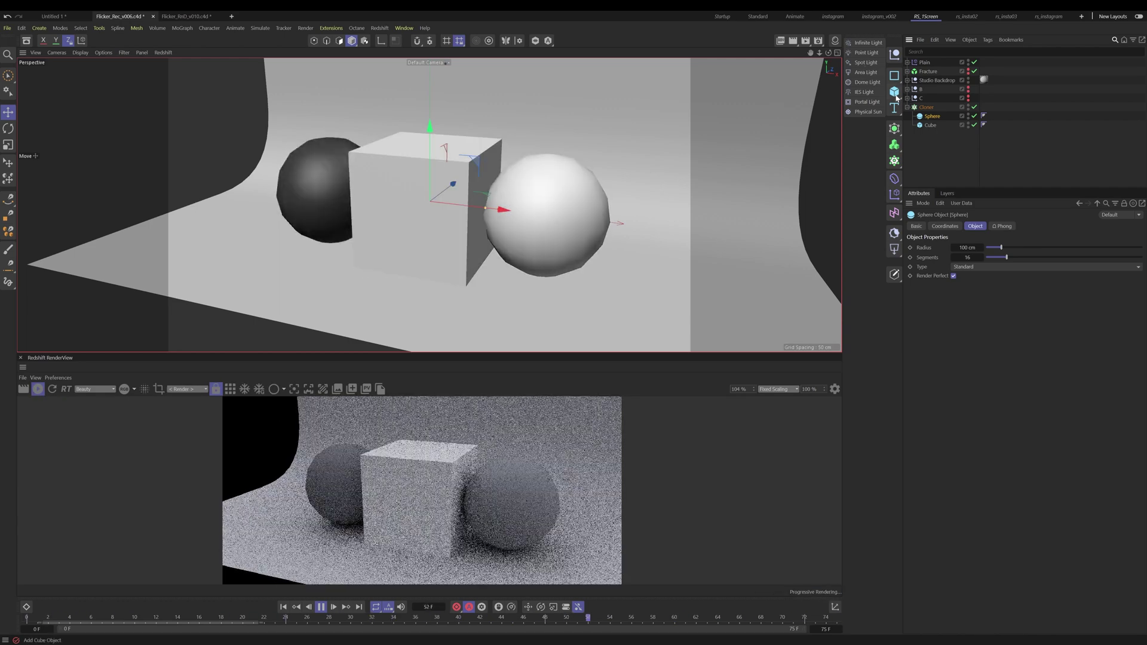
# Add a Platonic inside the Cloner between the sphere and the cube, and stop playback.
pyautogui.moveTo(895, 96); pyautogui.dragTo(942, 203)
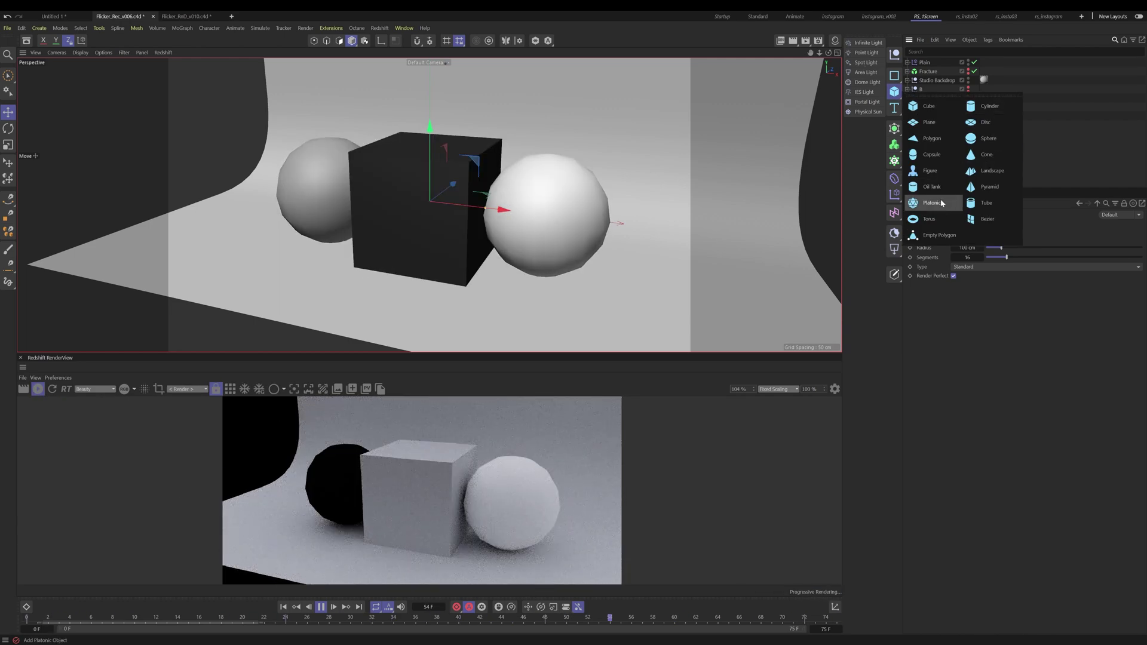
pyautogui.click(943, 203)
pyautogui.moveTo(932, 62); pyautogui.dragTo(942, 130)
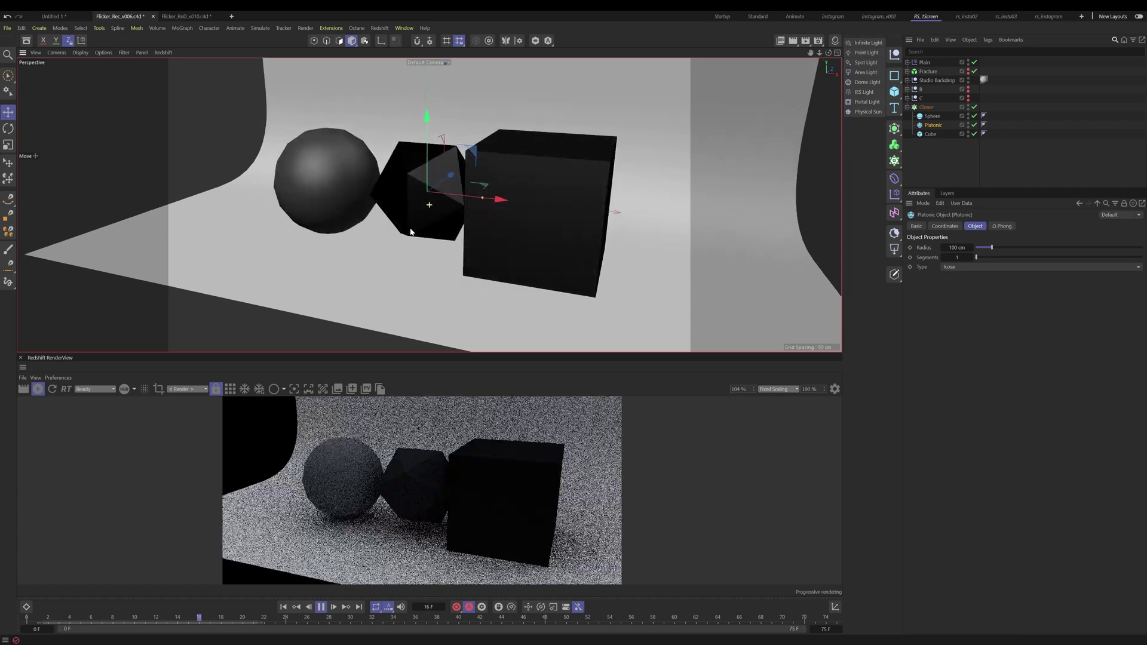
pyautogui.click(321, 609)
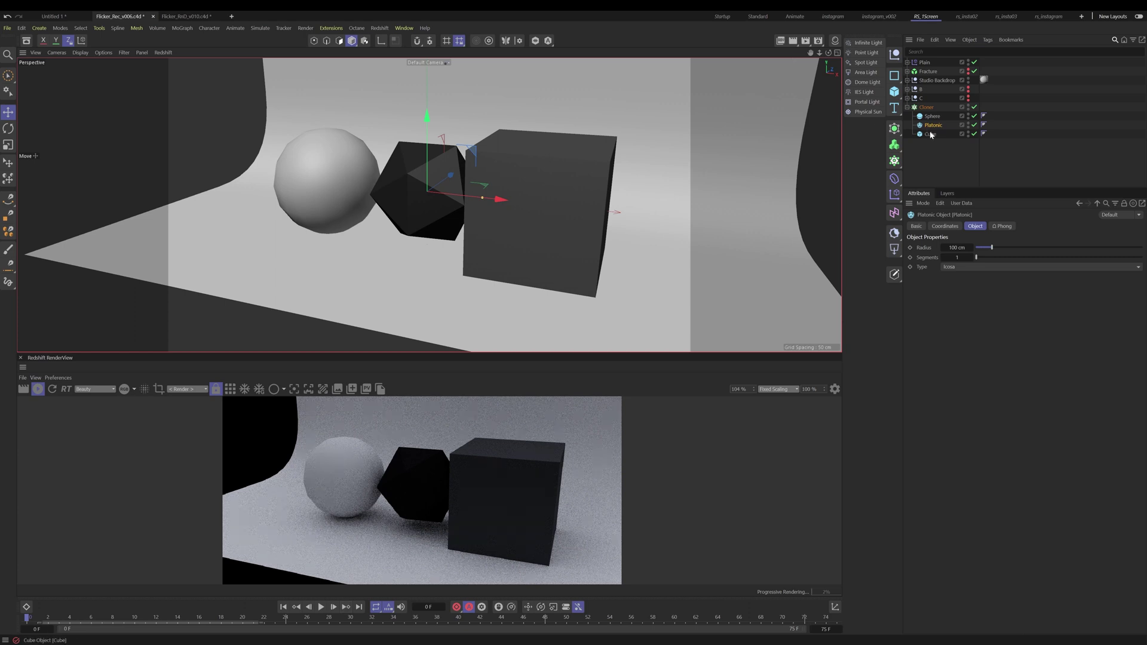
# Create a MoGraph Selection on the Cloner's clones.
pyautogui.click(931, 108)
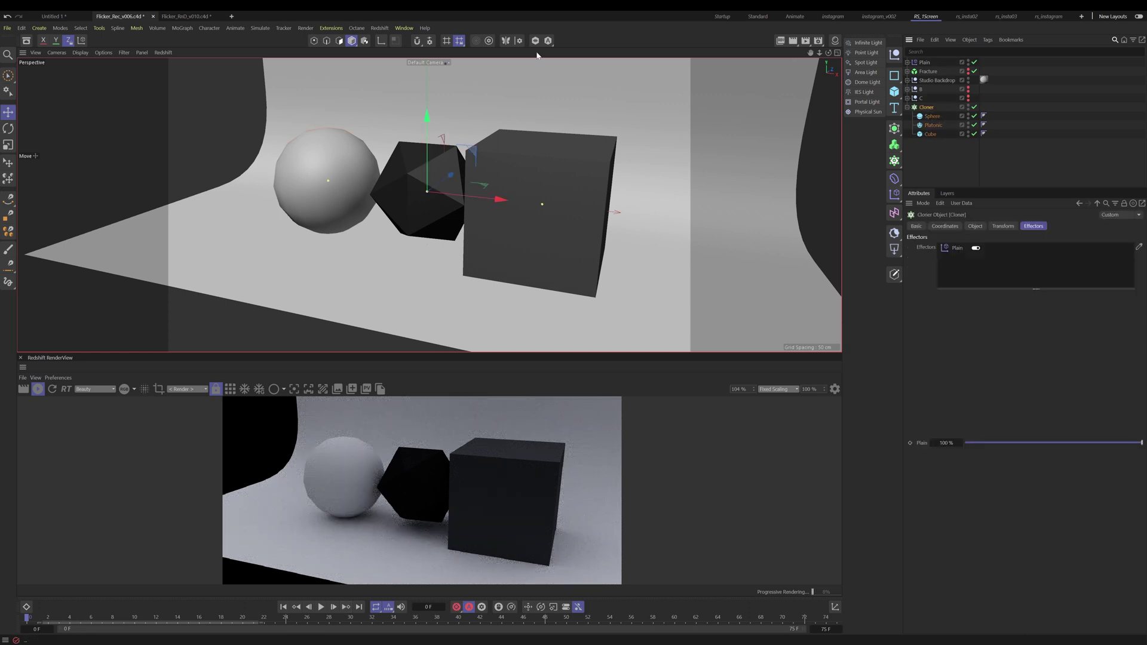
pyautogui.click(183, 28)
pyautogui.click(224, 222)
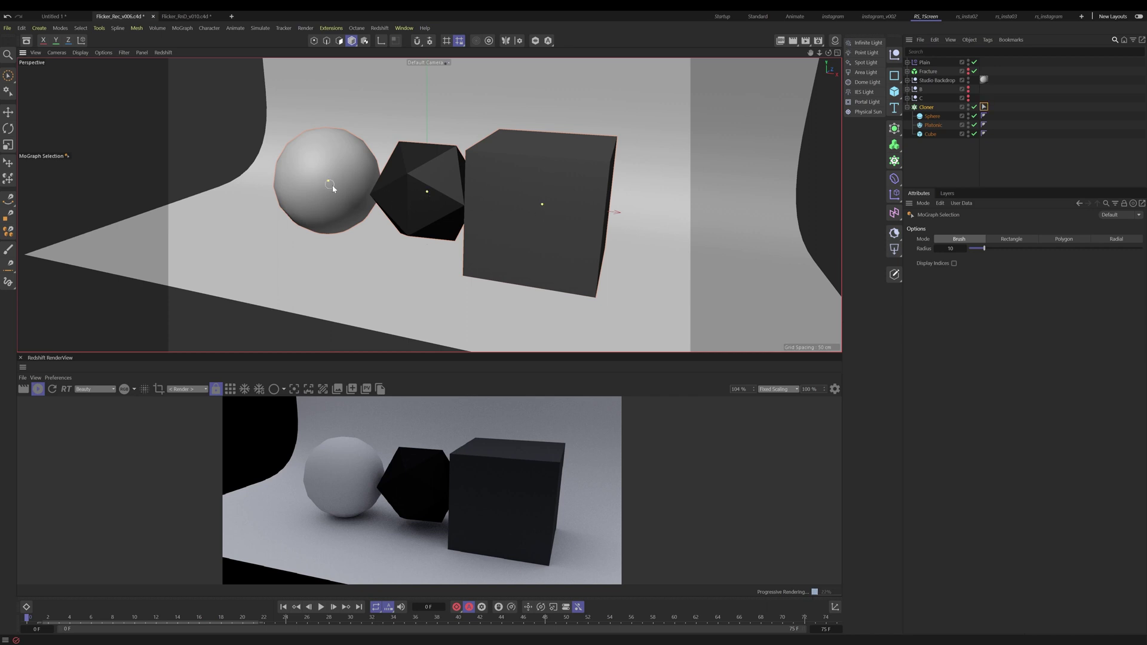
# Restrict the Plain effector to the Cloner's MoGraph Selection and display the selection tag's settings while the animation plays.
pyautogui.click(928, 108)
pyautogui.click(925, 64)
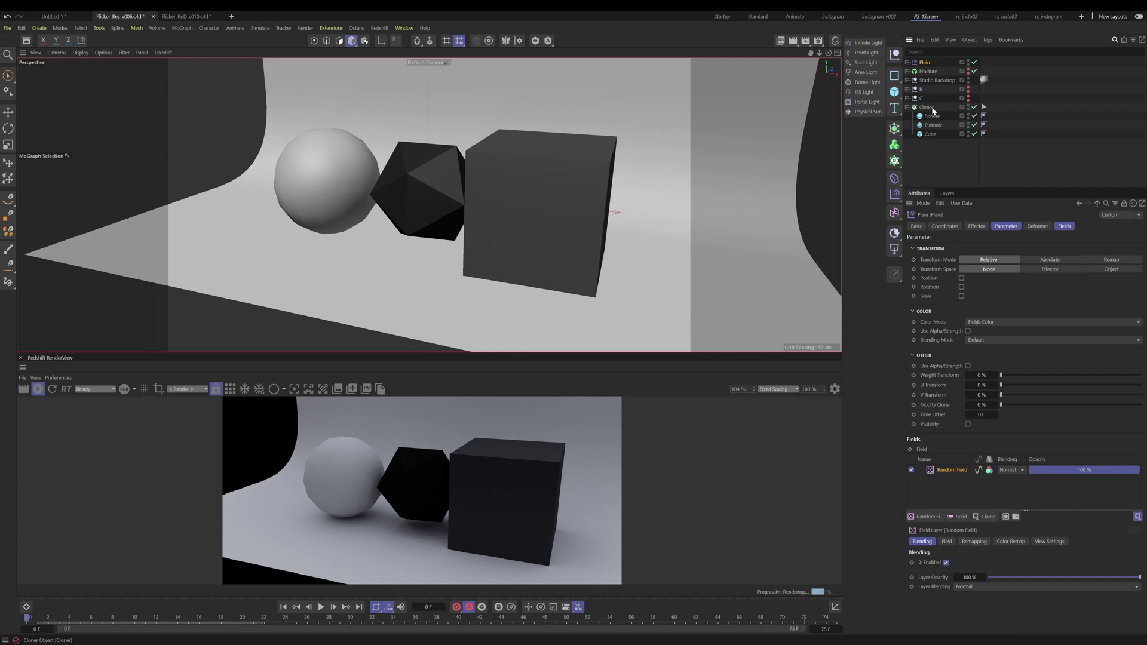
pyautogui.click(1006, 227)
pyautogui.click(976, 226)
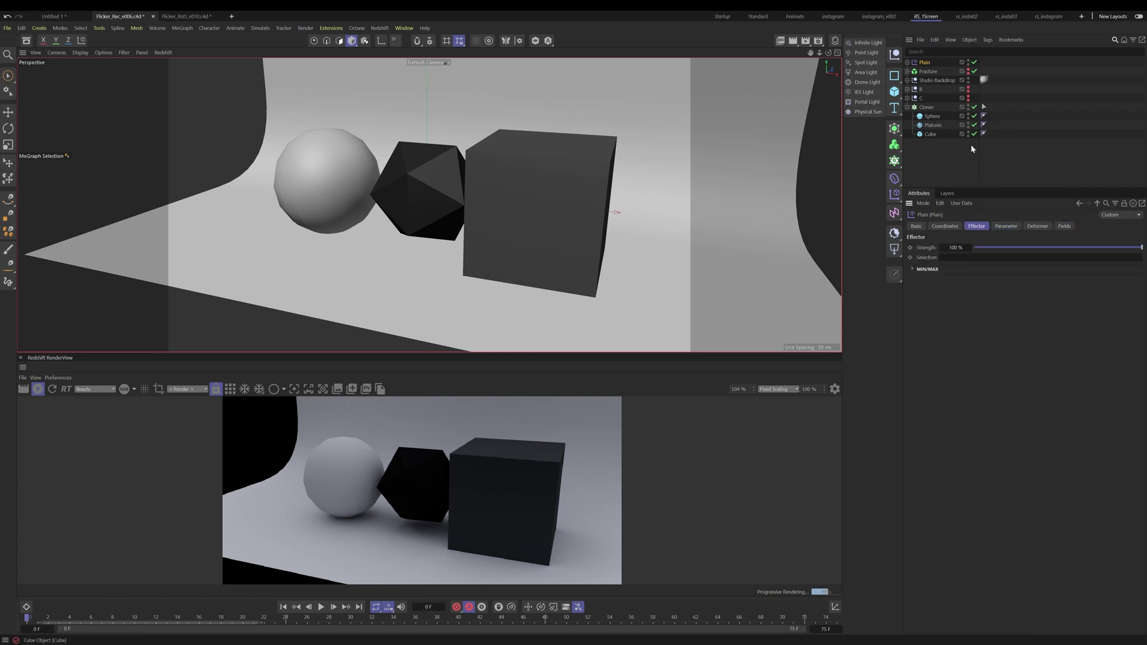
pyautogui.moveTo(988, 259); pyautogui.dragTo(990, 259)
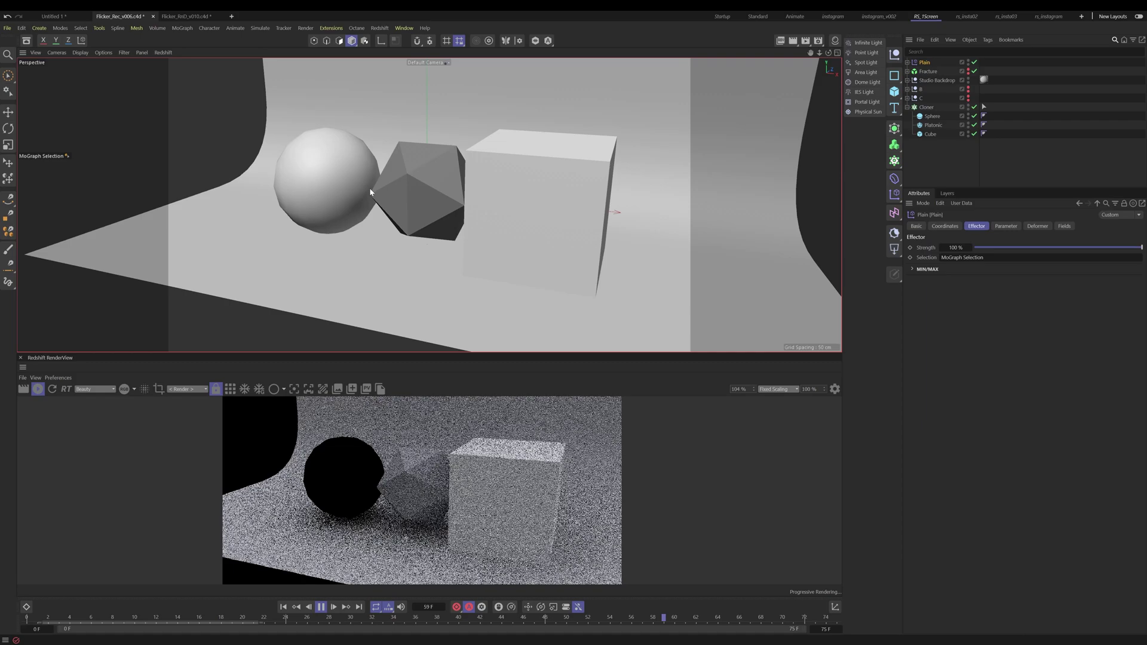
pyautogui.click(985, 107)
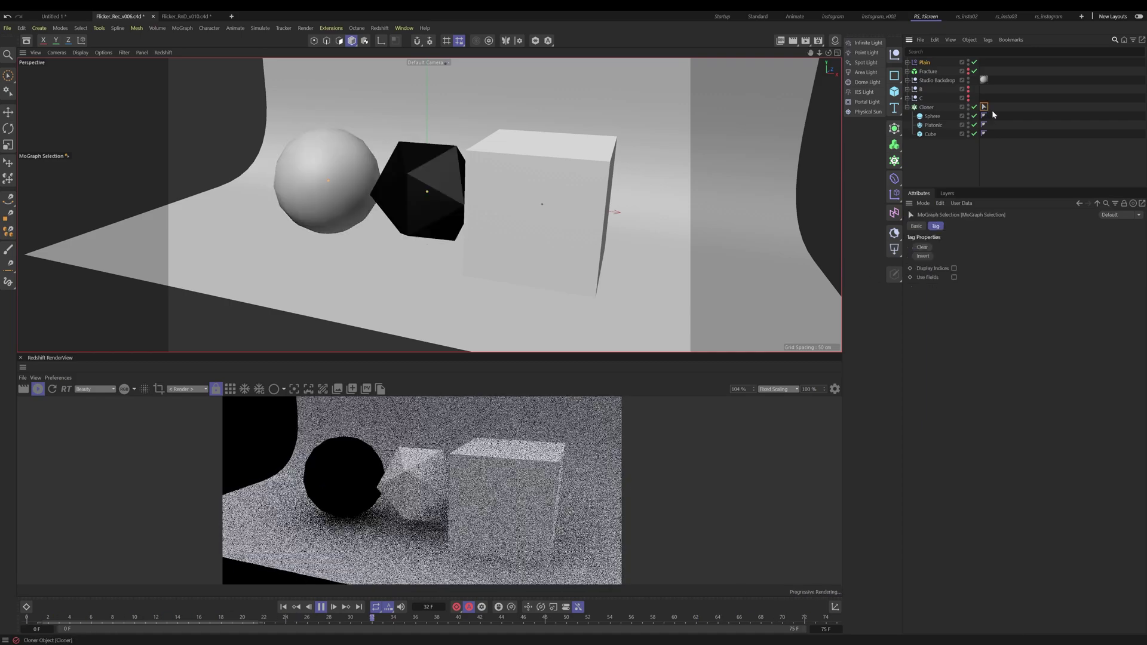
# Invert the Cloner's MoGraph Selection and stop the animation playback.
pyautogui.click(925, 257)
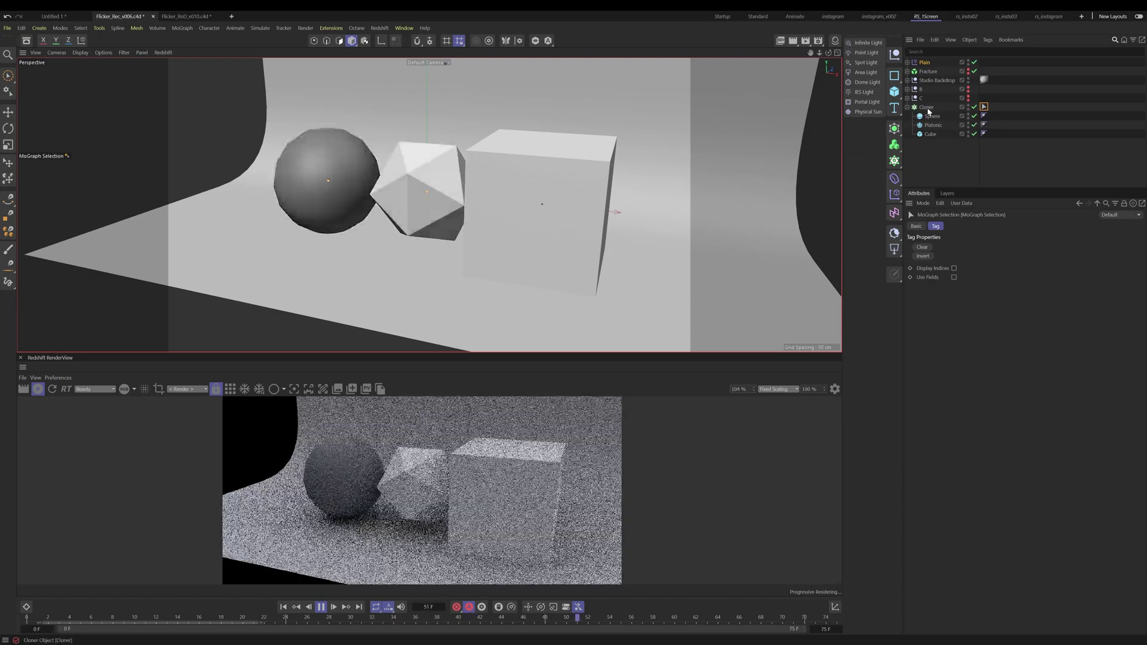
pyautogui.click(835, 41)
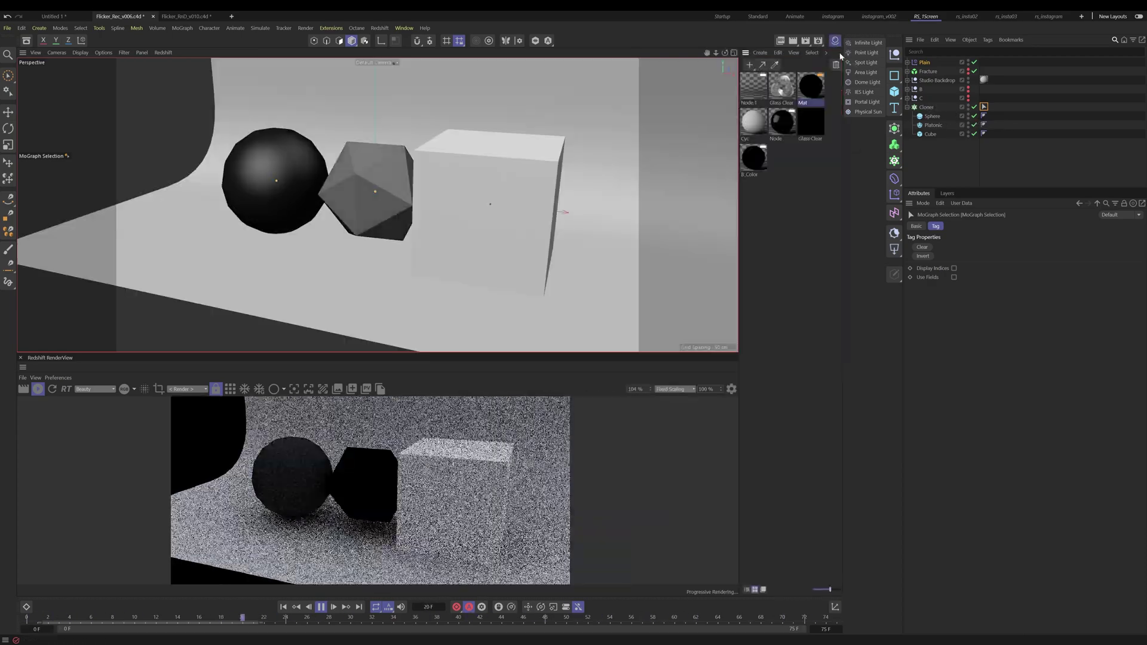
pyautogui.click(321, 607)
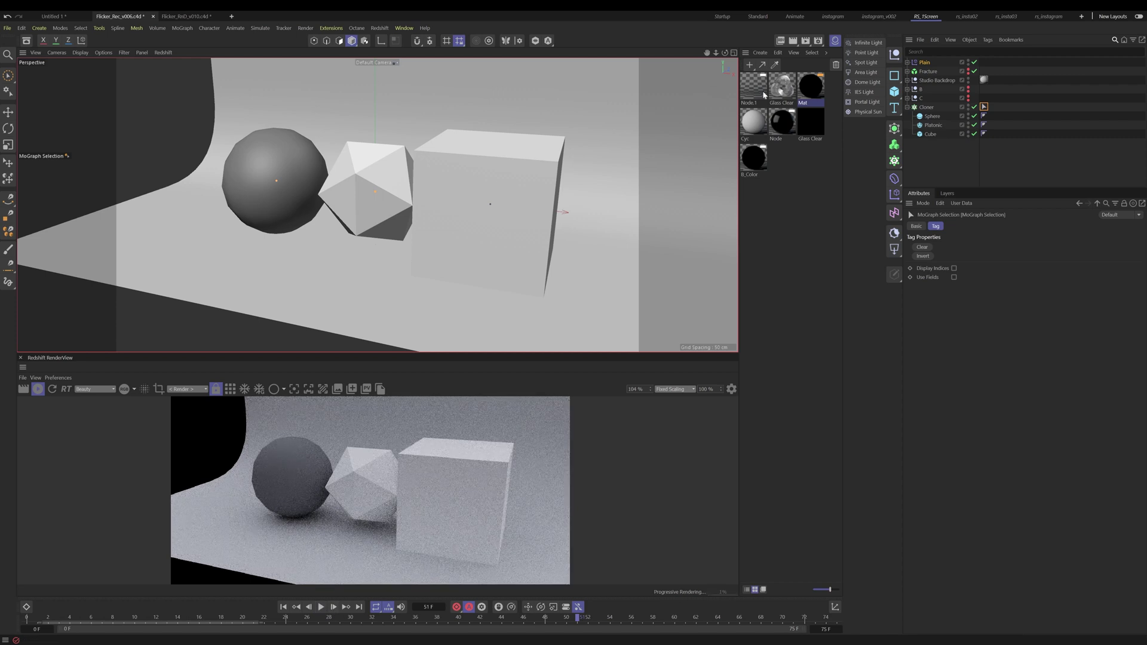
# Create a new node material and assign it to the Cloner.
pyautogui.click(750, 65)
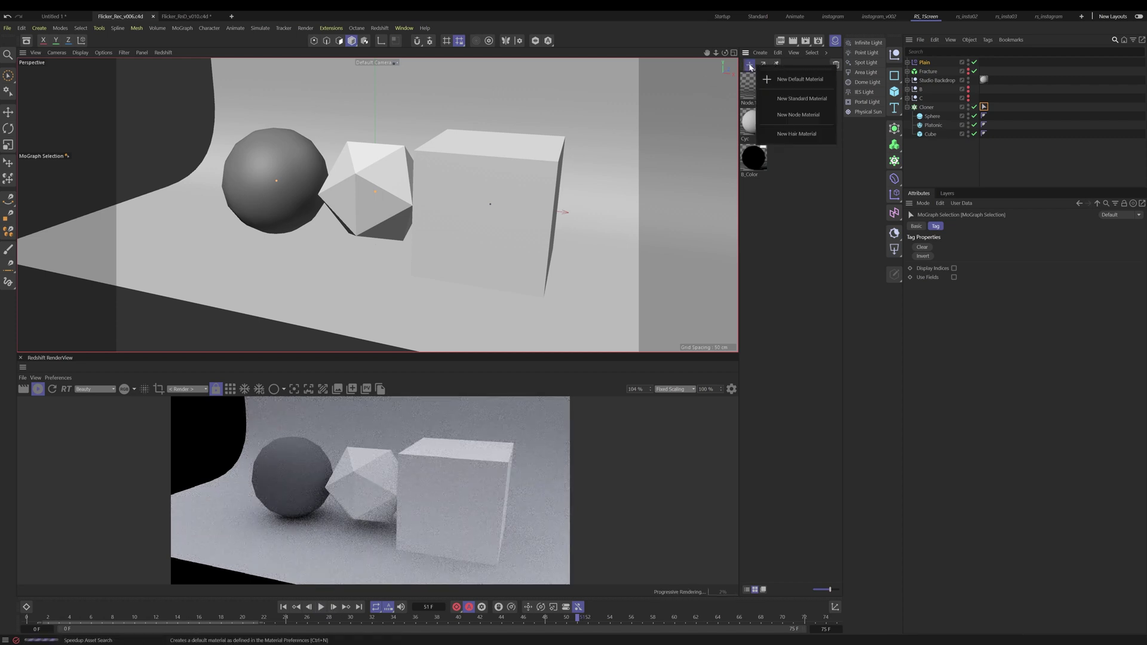
pyautogui.click(761, 52)
pyautogui.moveTo(791, 79)
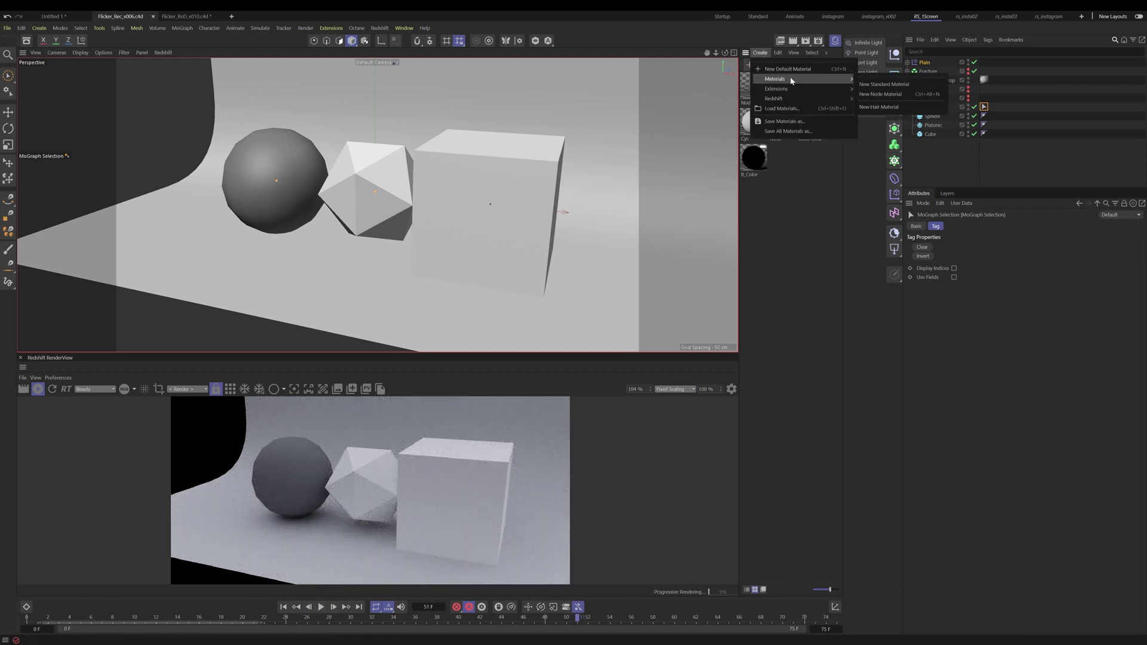
pyautogui.click(898, 86)
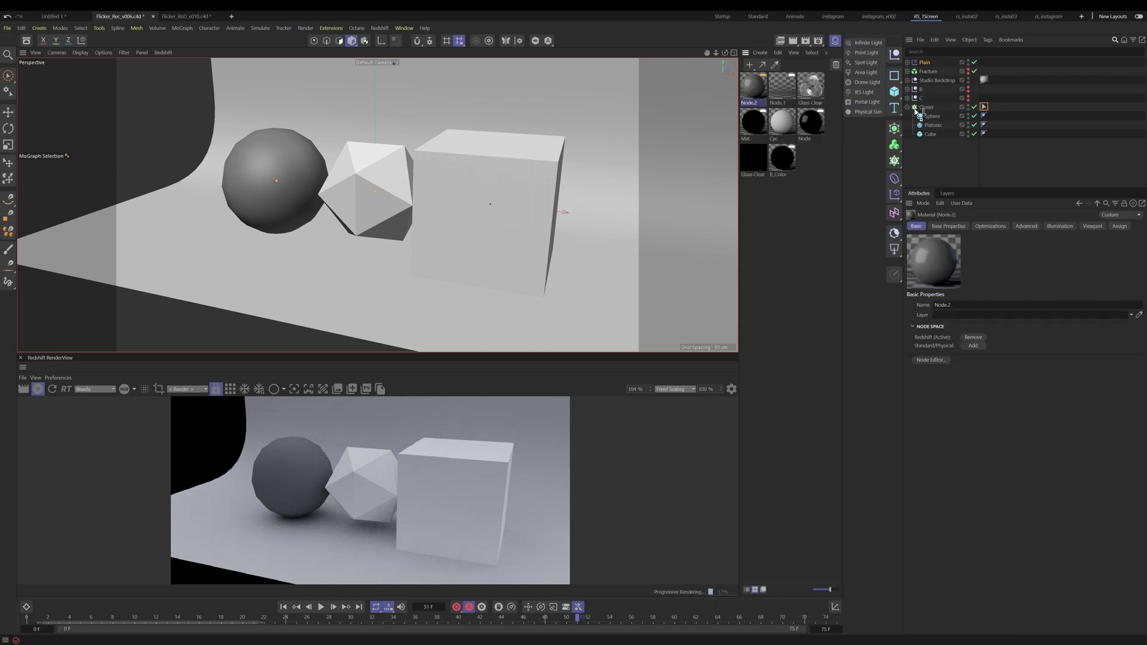
pyautogui.moveTo(916, 111); pyautogui.dragTo(920, 108)
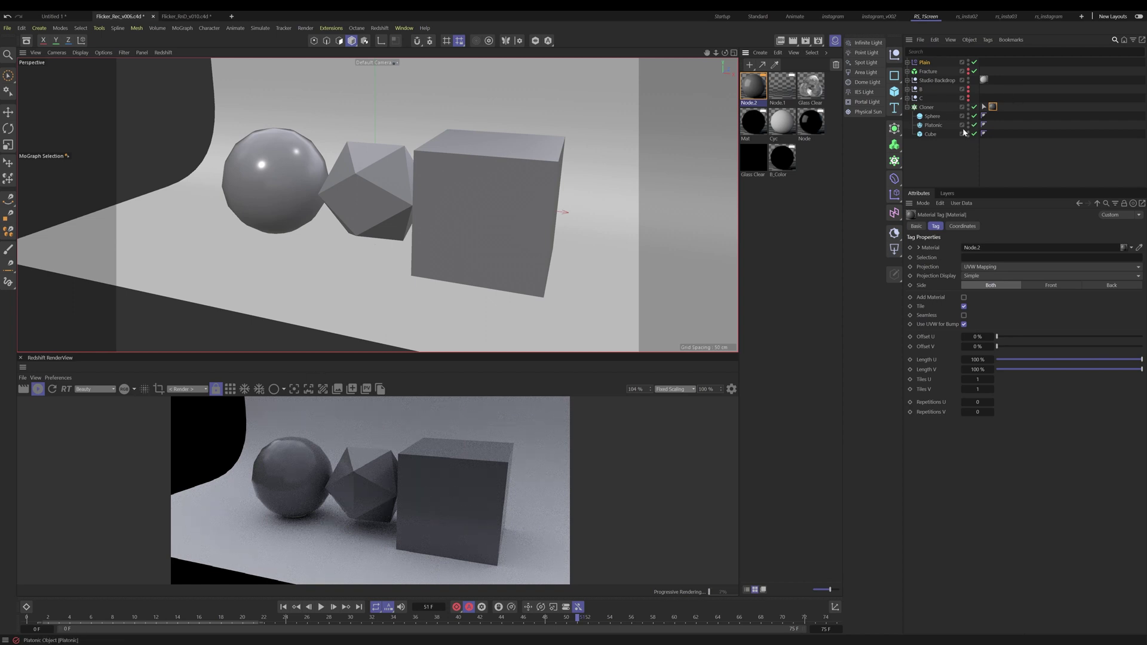
# Open the Cloner's new material in the Node Editor and add a Color User Data node.
pyautogui.doubleClick(992, 107)
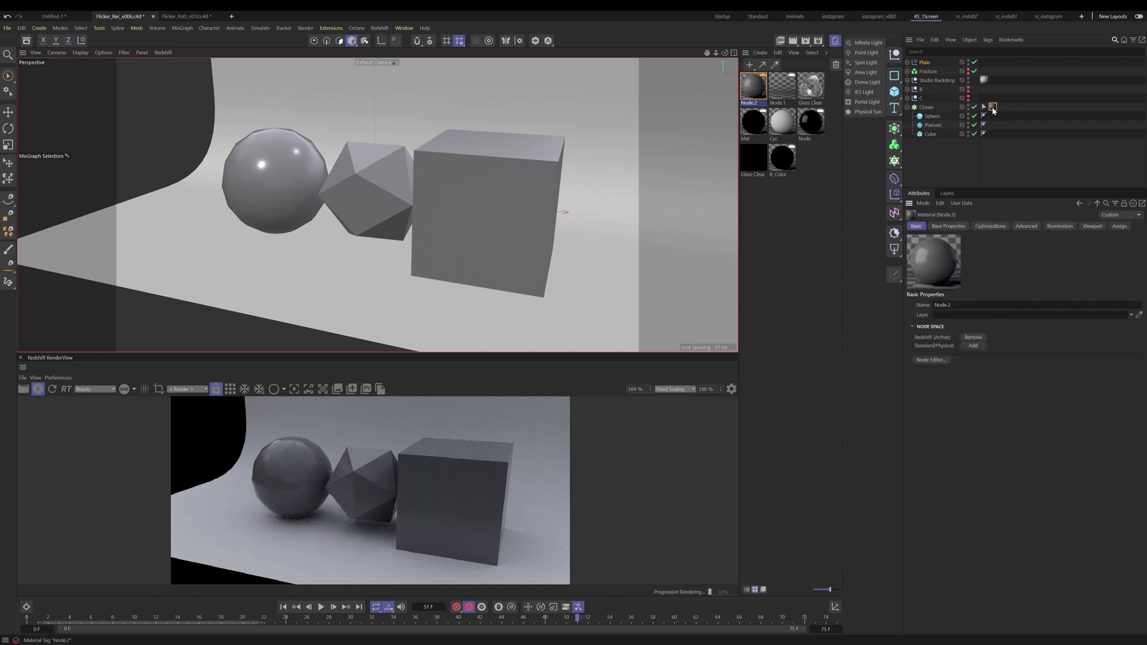
pyautogui.click(931, 360)
pyautogui.moveTo(755, 321); pyautogui.dragTo(723, 232)
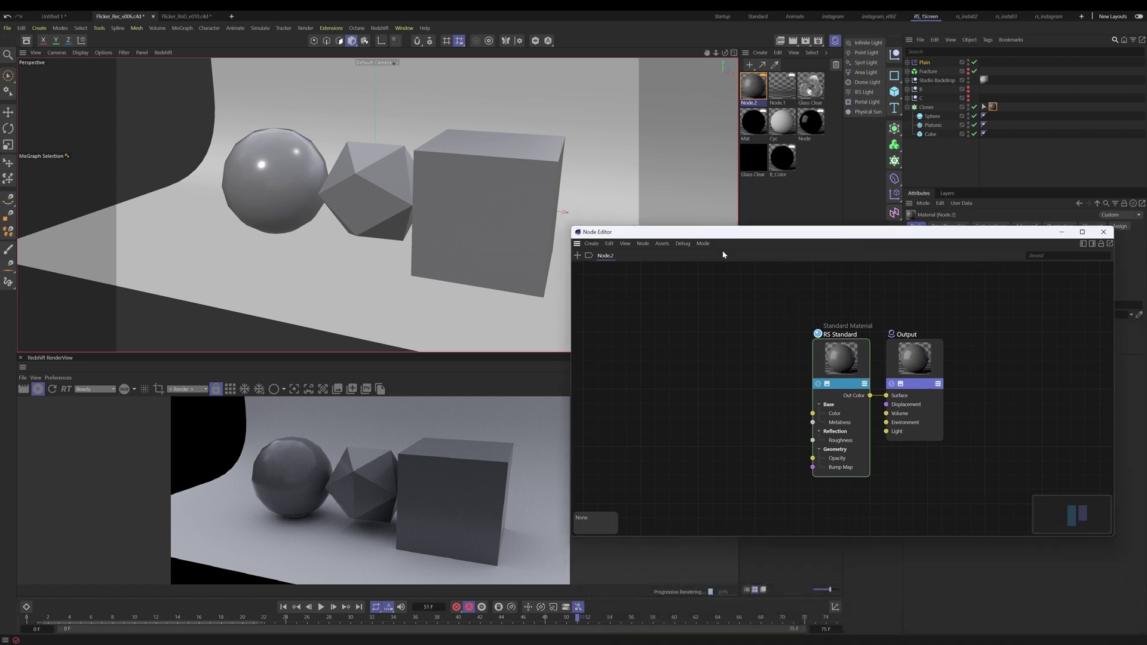
pyautogui.click(578, 256)
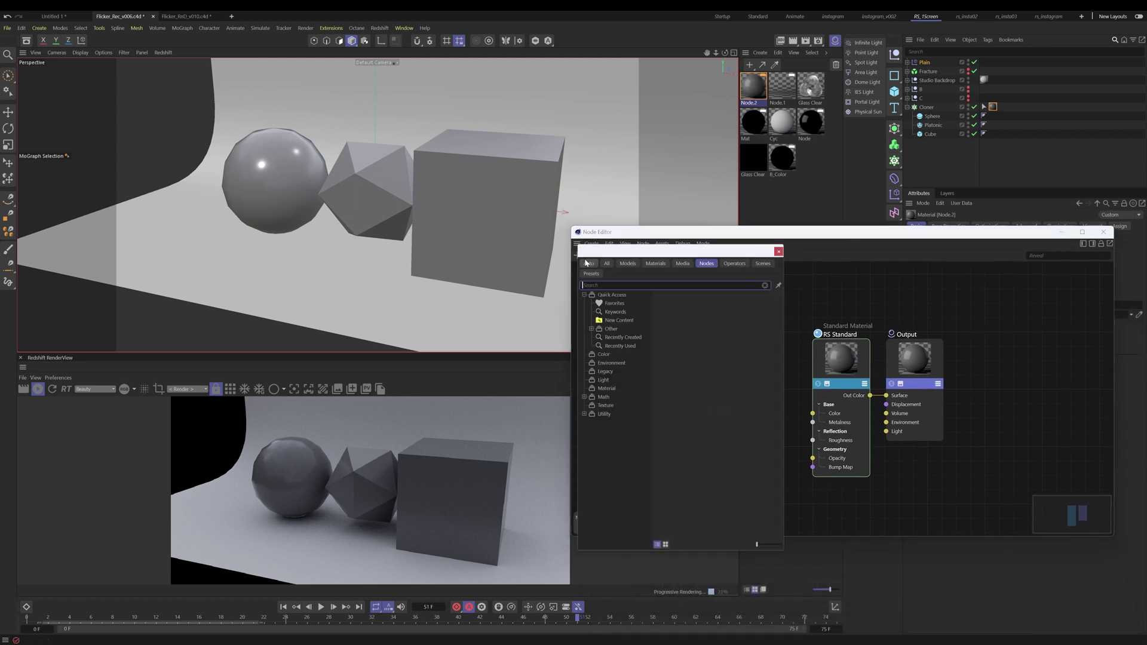
pyautogui.write('color us')
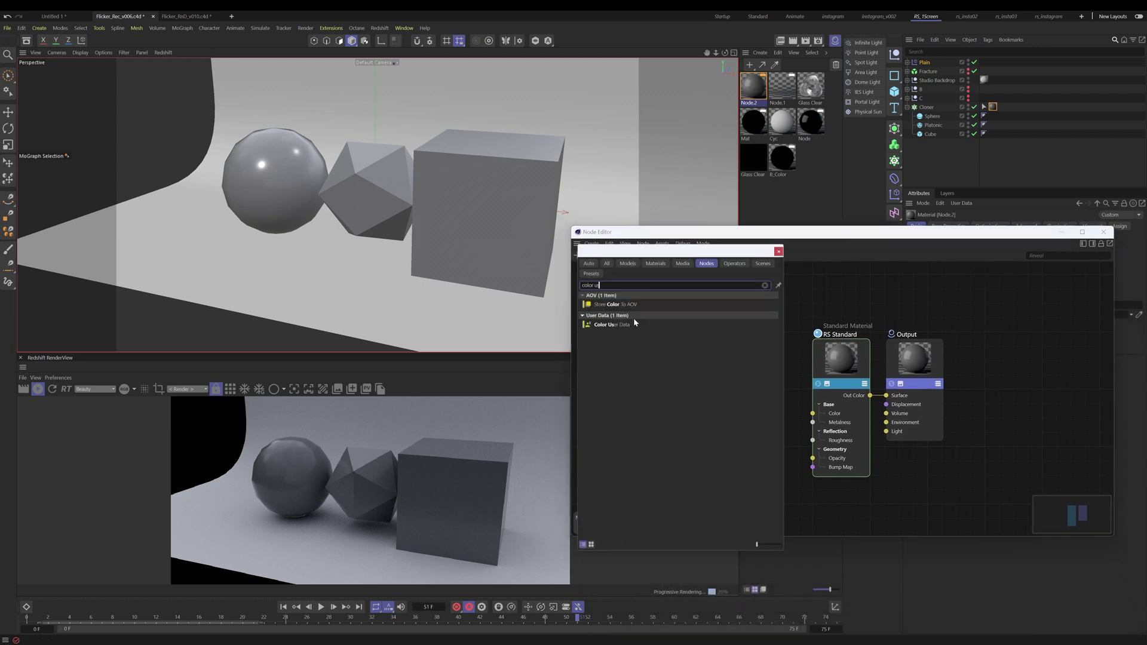
pyautogui.doubleClick(634, 324)
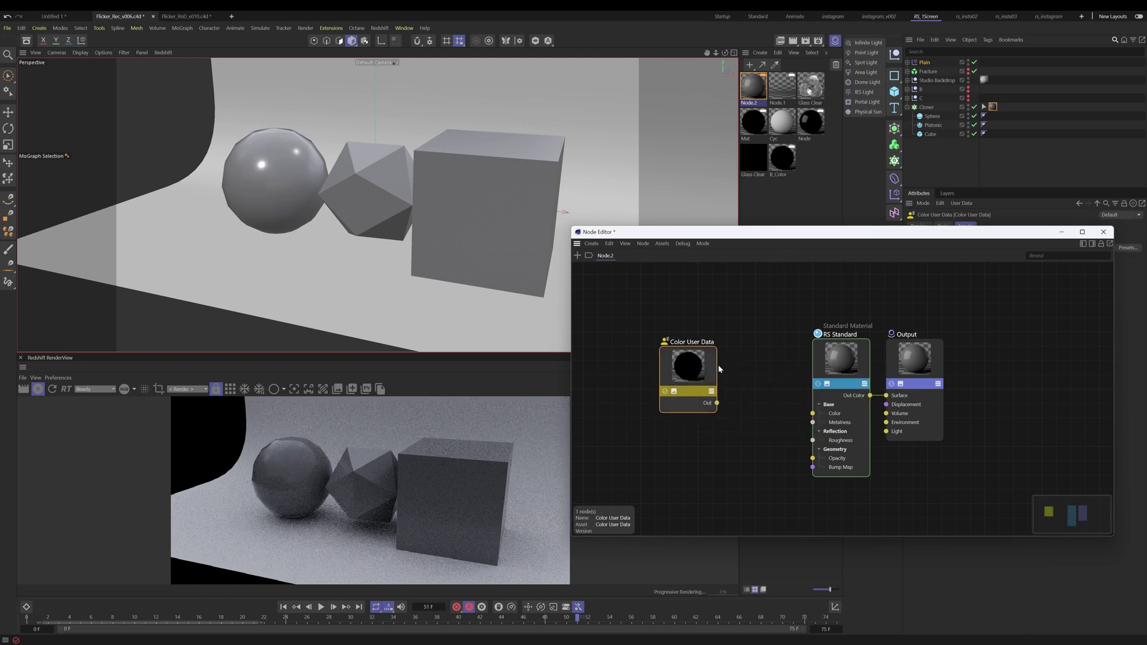
# Set the Color User Data node's attribute name to the MoGraph Color preset, RSMGColor.
pyautogui.moveTo(740, 235); pyautogui.dragTo(686, 231)
pyautogui.moveTo(641, 371); pyautogui.dragTo(672, 393)
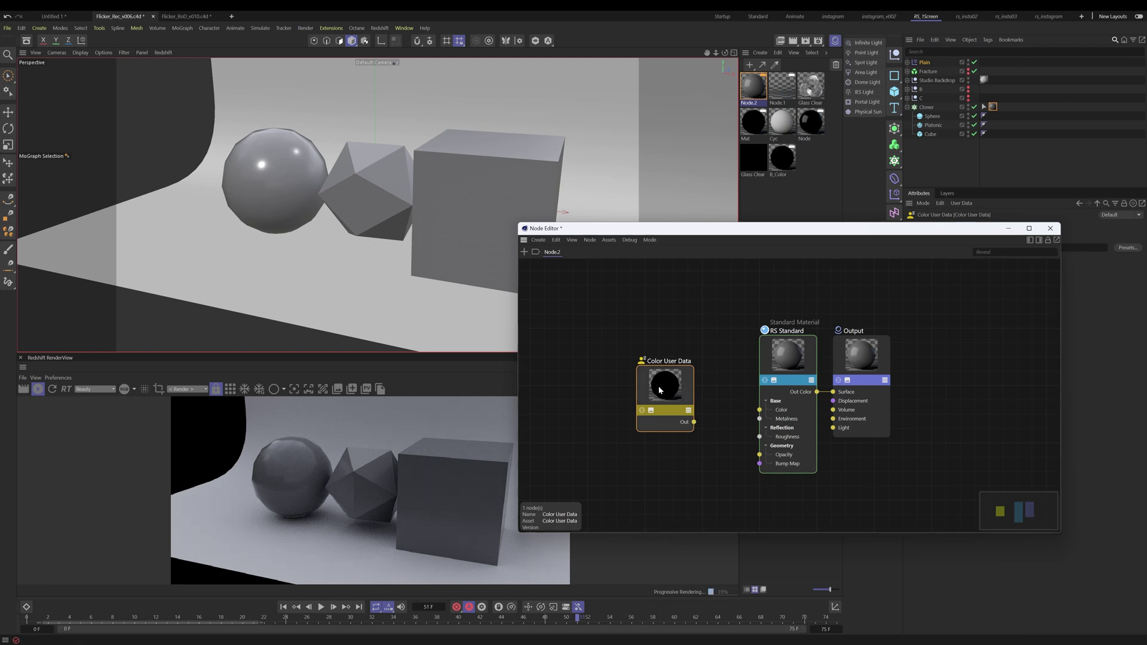
pyautogui.moveTo(660, 390); pyautogui.dragTo(683, 379)
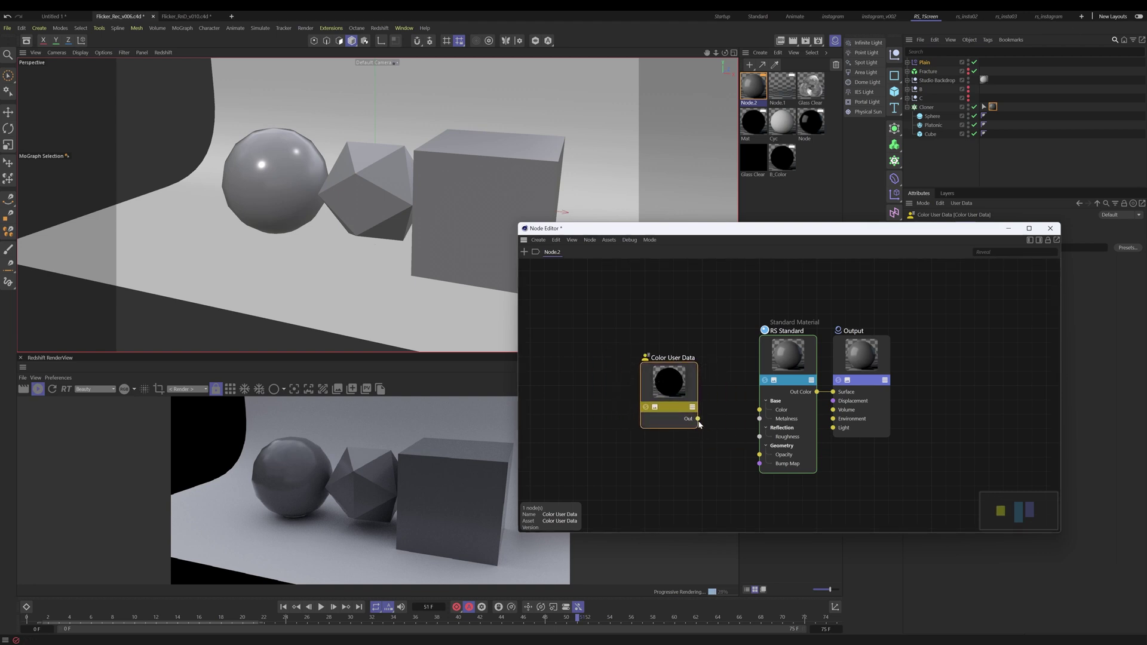
pyautogui.moveTo(697, 422); pyautogui.dragTo(668, 422)
pyautogui.moveTo(783, 228); pyautogui.dragTo(509, 192)
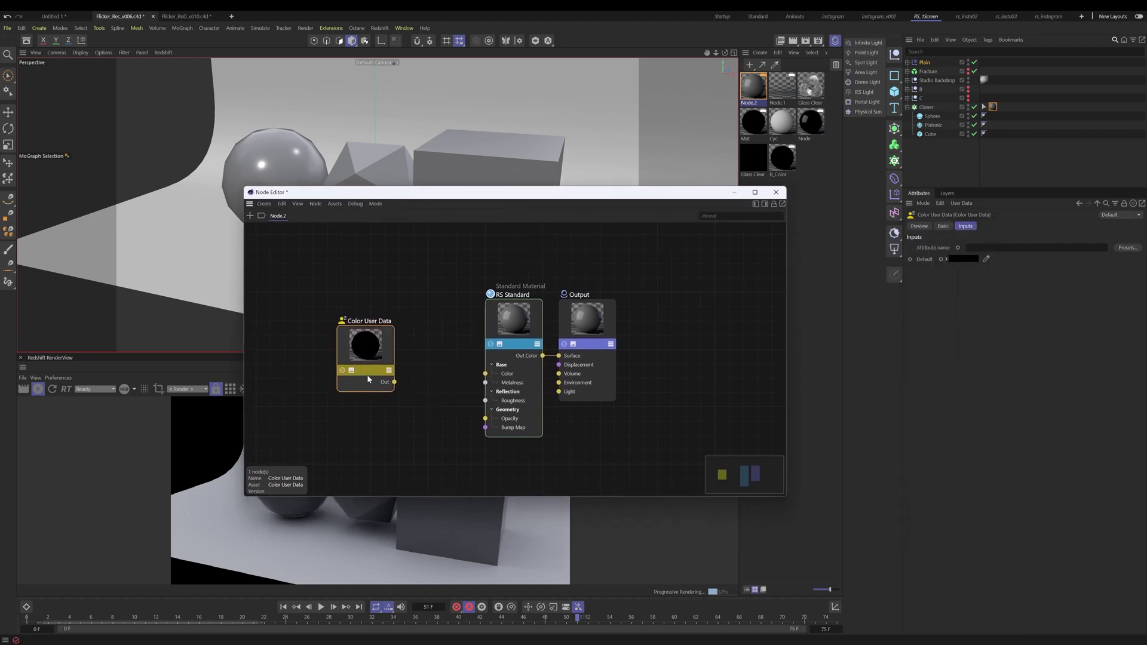
pyautogui.moveTo(369, 379); pyautogui.dragTo(384, 379)
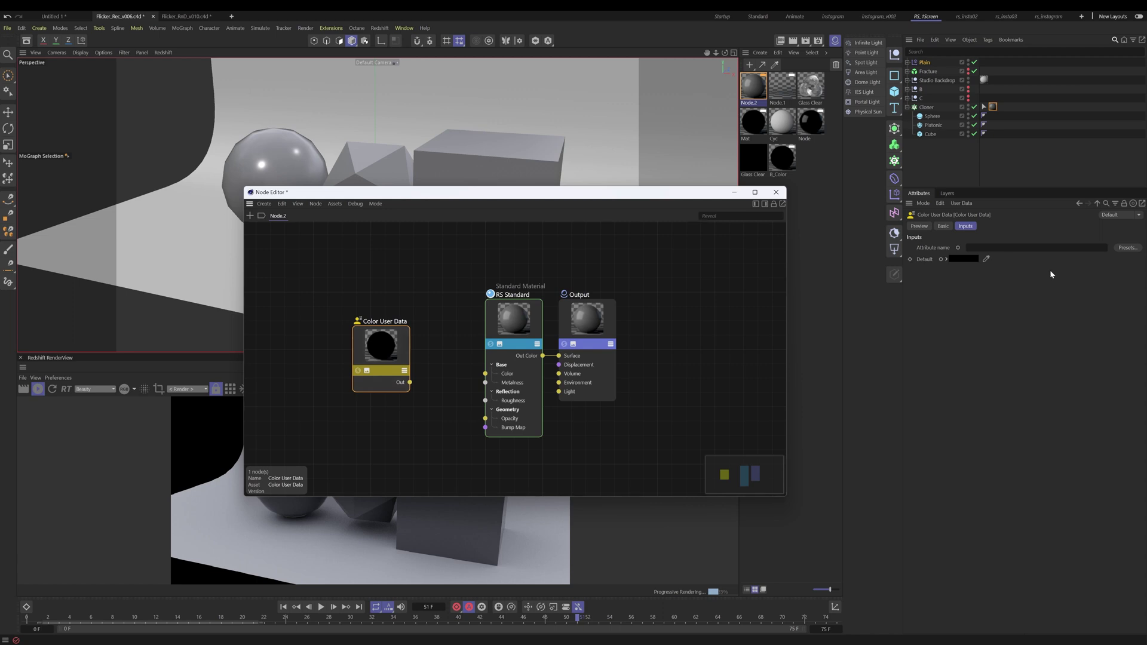
pyautogui.click(1122, 248)
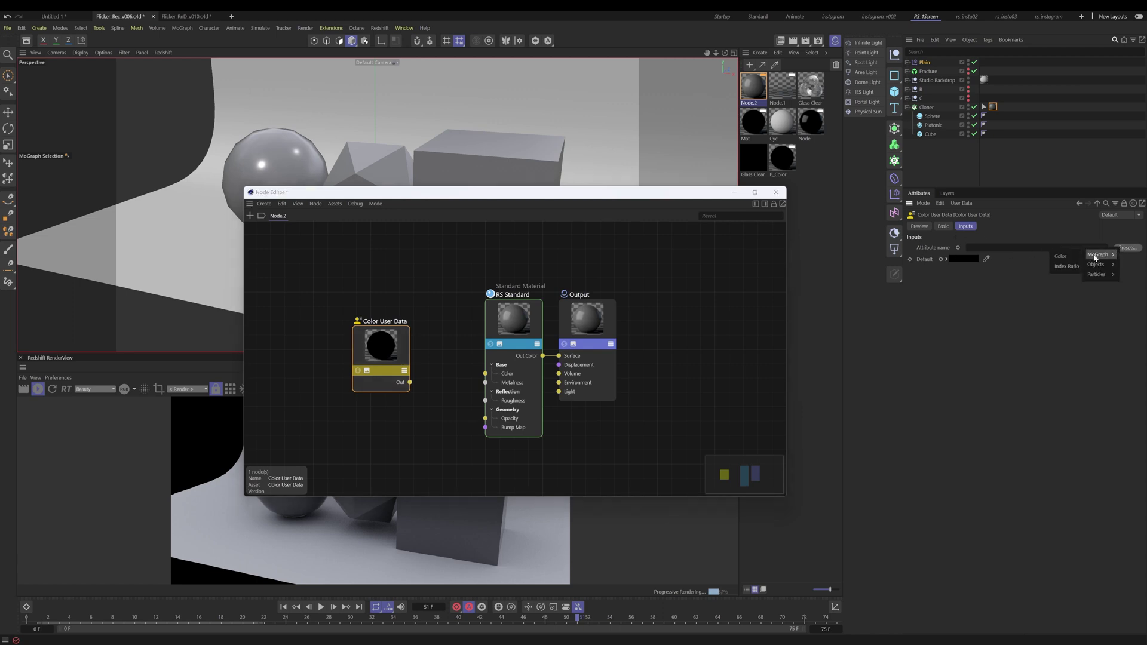
pyautogui.click(1061, 258)
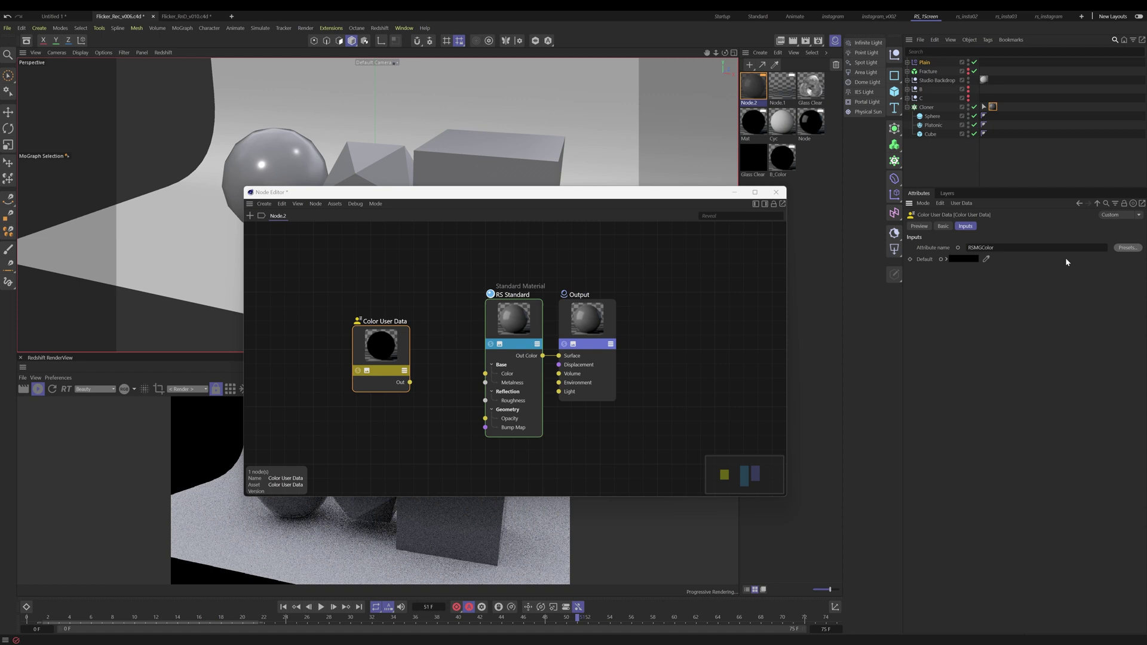
# Connect the Color User Data output to the RS Standard node's base Color and scrub the animation to frame 35.
pyautogui.moveTo(374, 340)
pyautogui.mouseDown()
pyautogui.moveTo(399, 368)
pyautogui.moveTo(393, 349)
pyautogui.mouseUp()
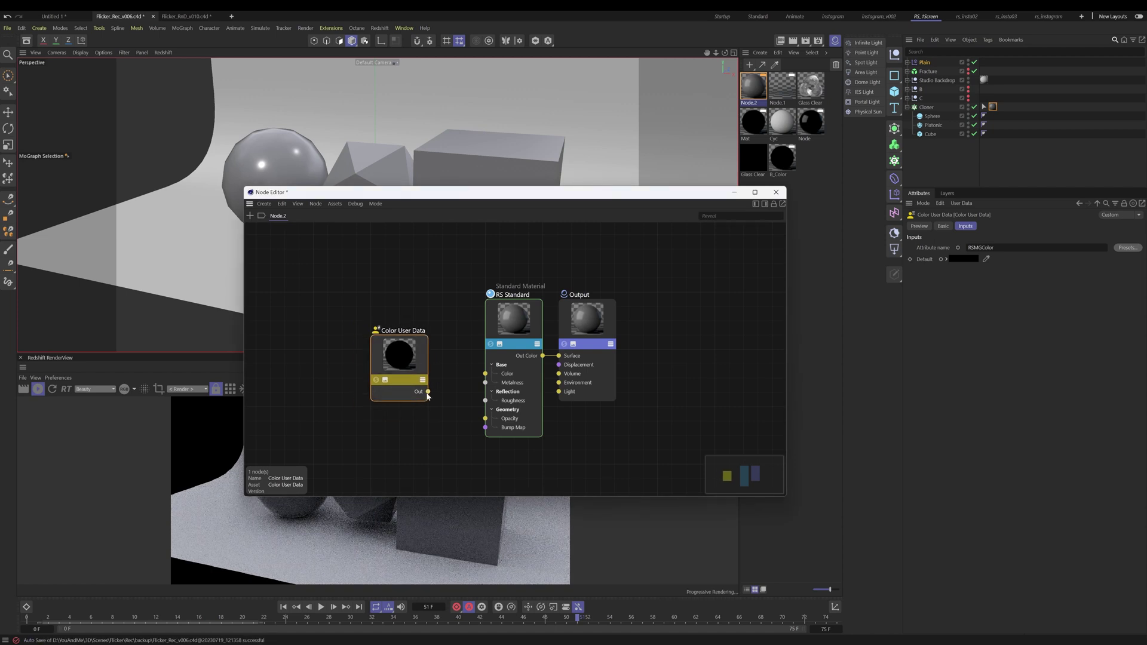
pyautogui.moveTo(483, 377); pyautogui.dragTo(482, 376)
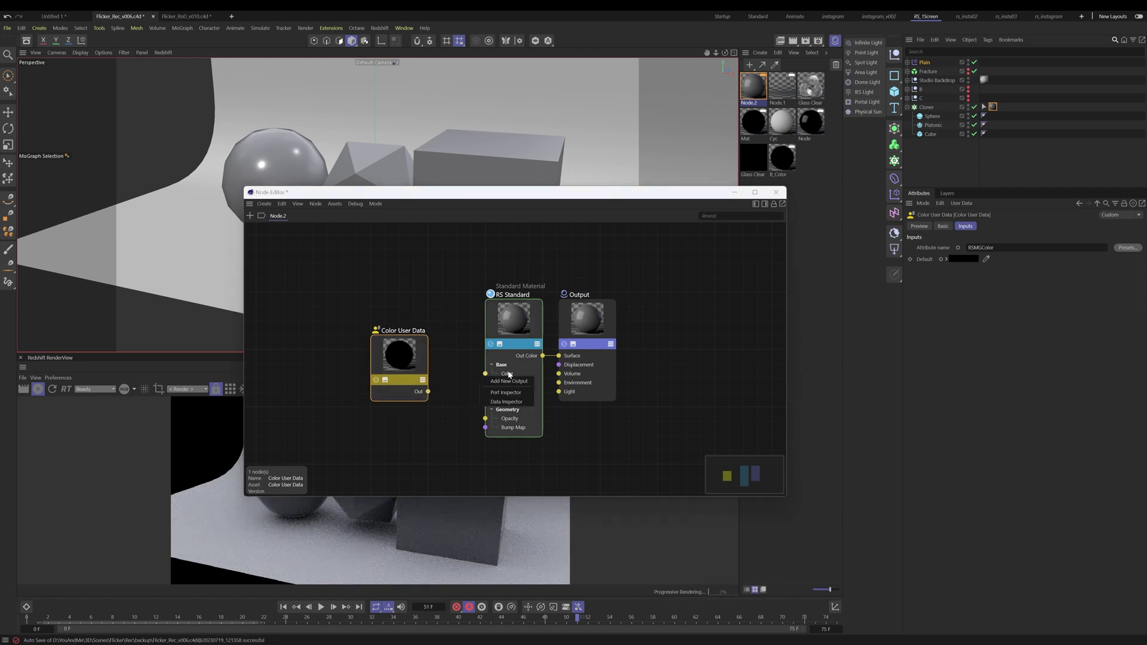
pyautogui.click(455, 392)
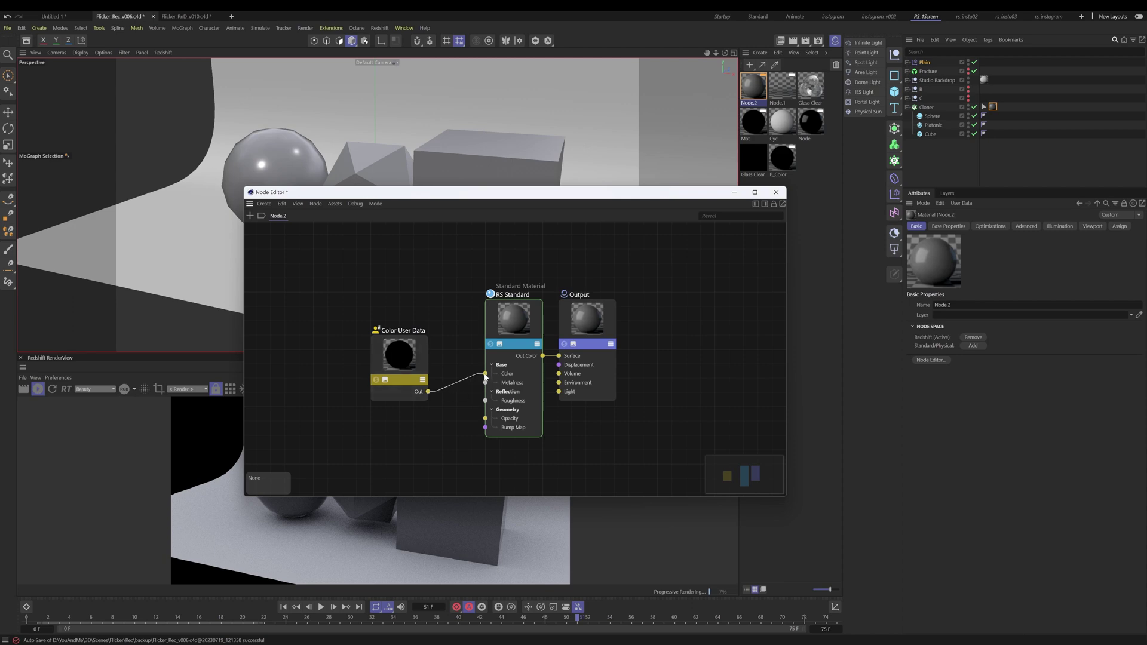
pyautogui.moveTo(472, 192); pyautogui.dragTo(713, 131)
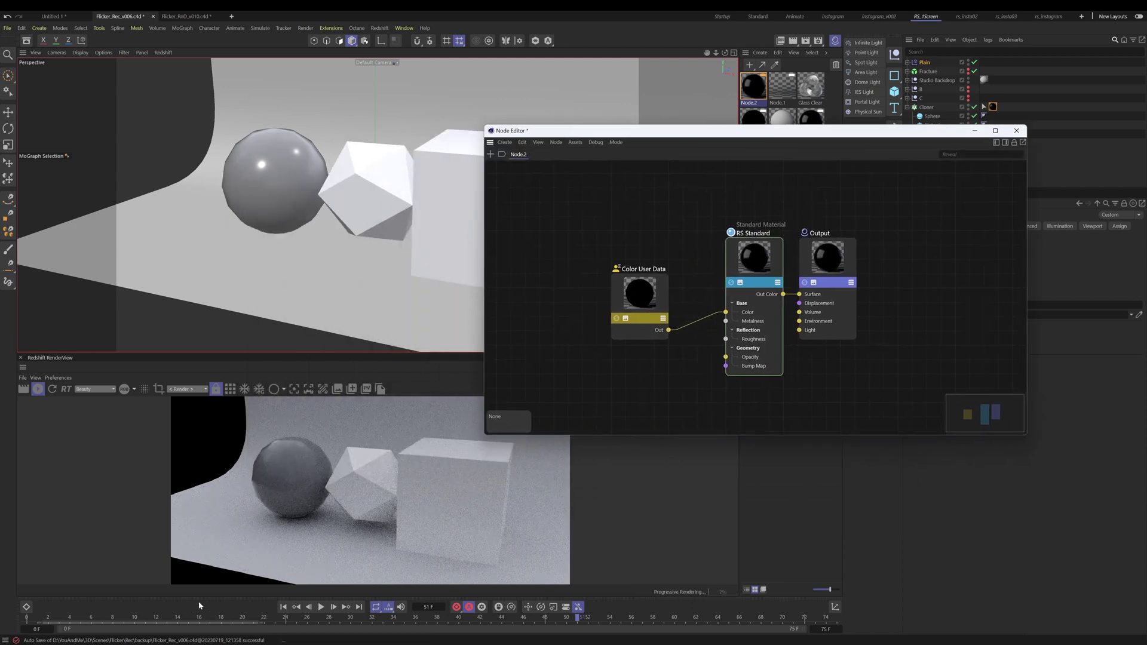
pyautogui.moveTo(199, 618); pyautogui.dragTo(410, 614)
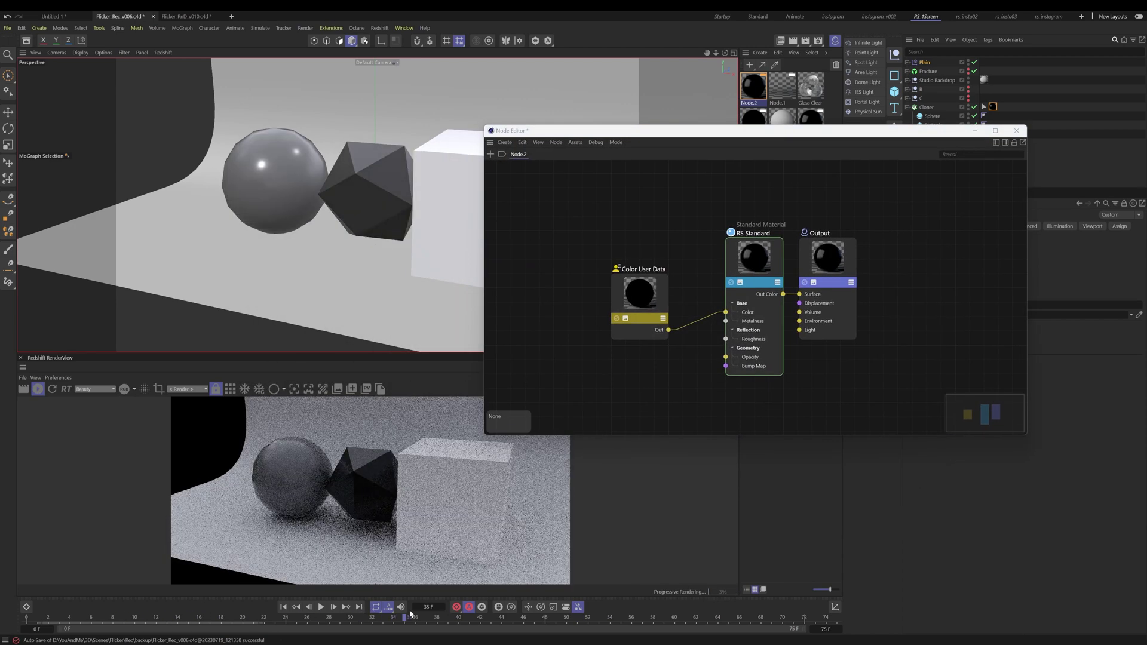
# Try a red reflection color on the RS Standard node and undo the change.
pyautogui.moveTo(745, 147); pyautogui.dragTo(678, 133)
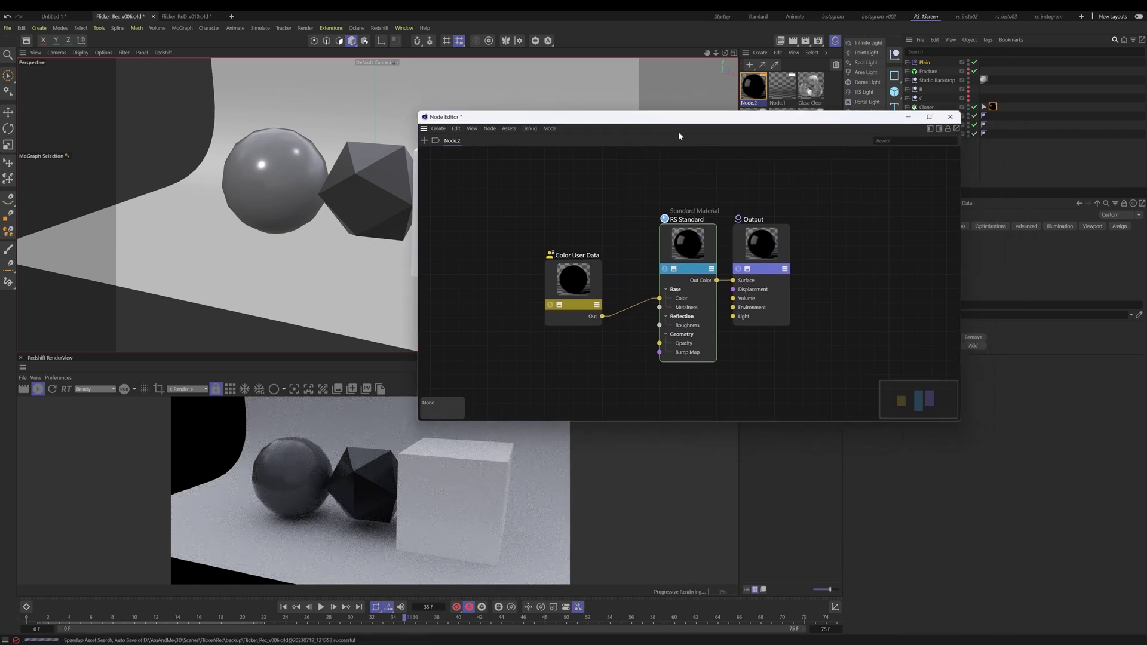
pyautogui.moveTo(601, 288); pyautogui.dragTo(566, 278)
pyautogui.click(678, 254)
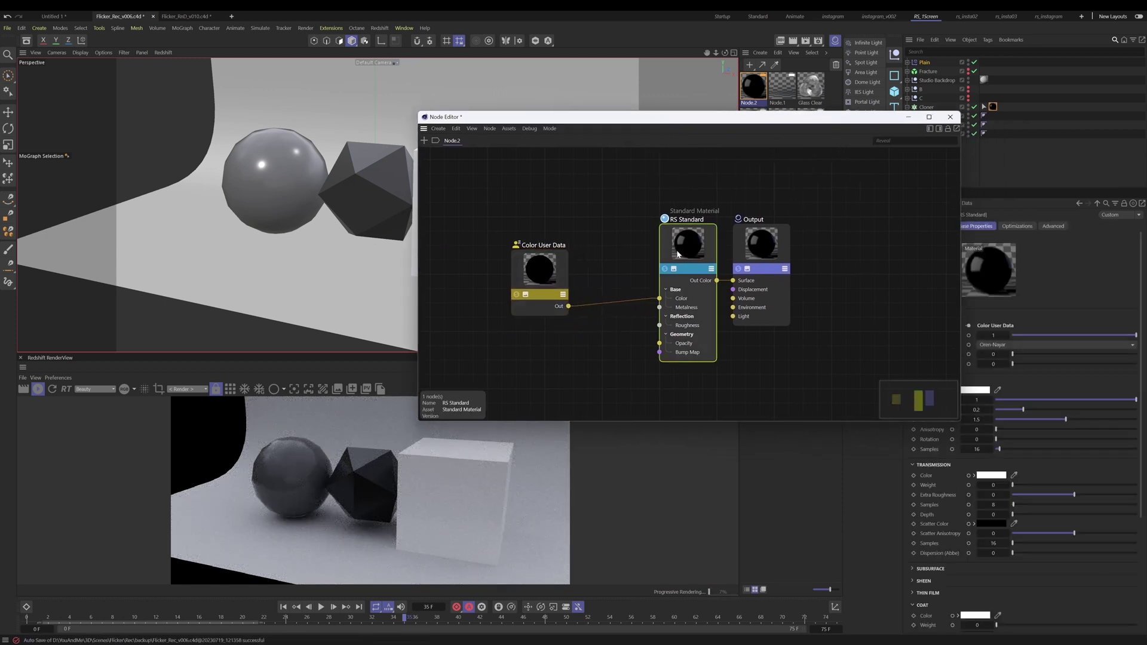
pyautogui.moveTo(731, 117); pyautogui.dragTo(651, 106)
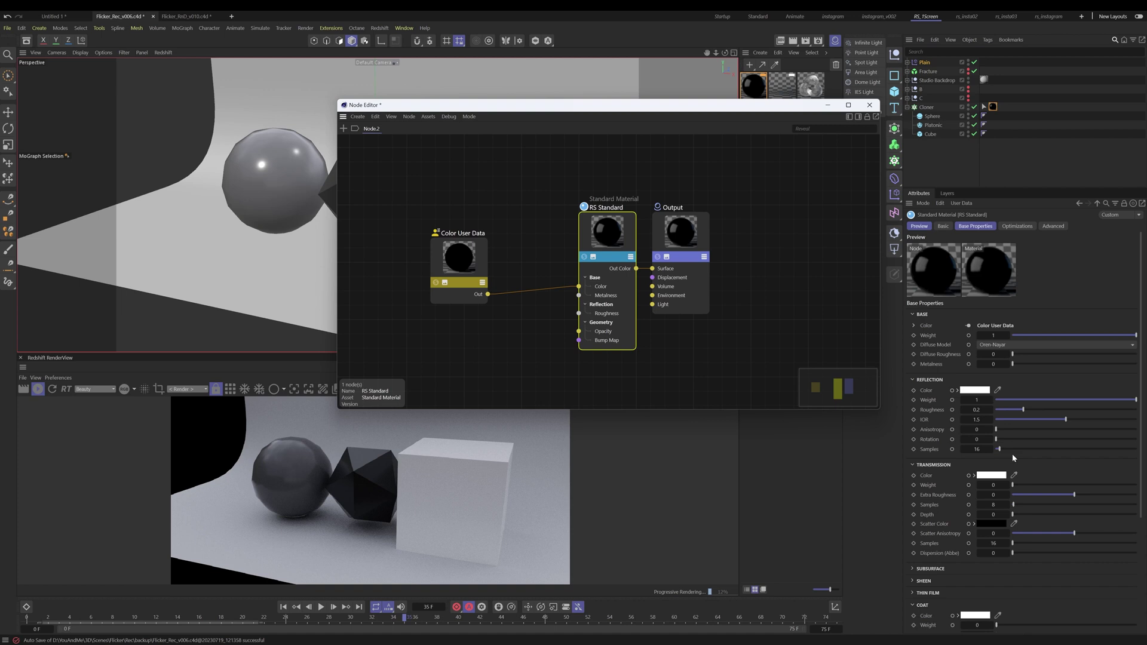
pyautogui.click(985, 392)
pyautogui.moveTo(936, 448); pyautogui.dragTo(949, 436)
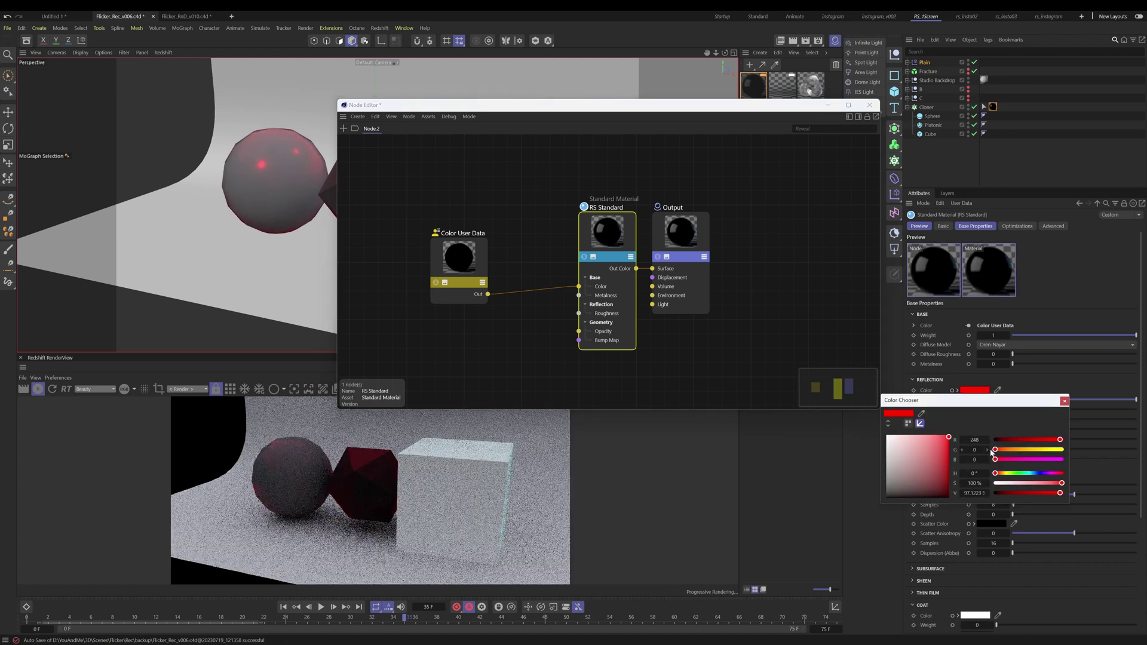
pyautogui.hotkey('ctrl', 'z')
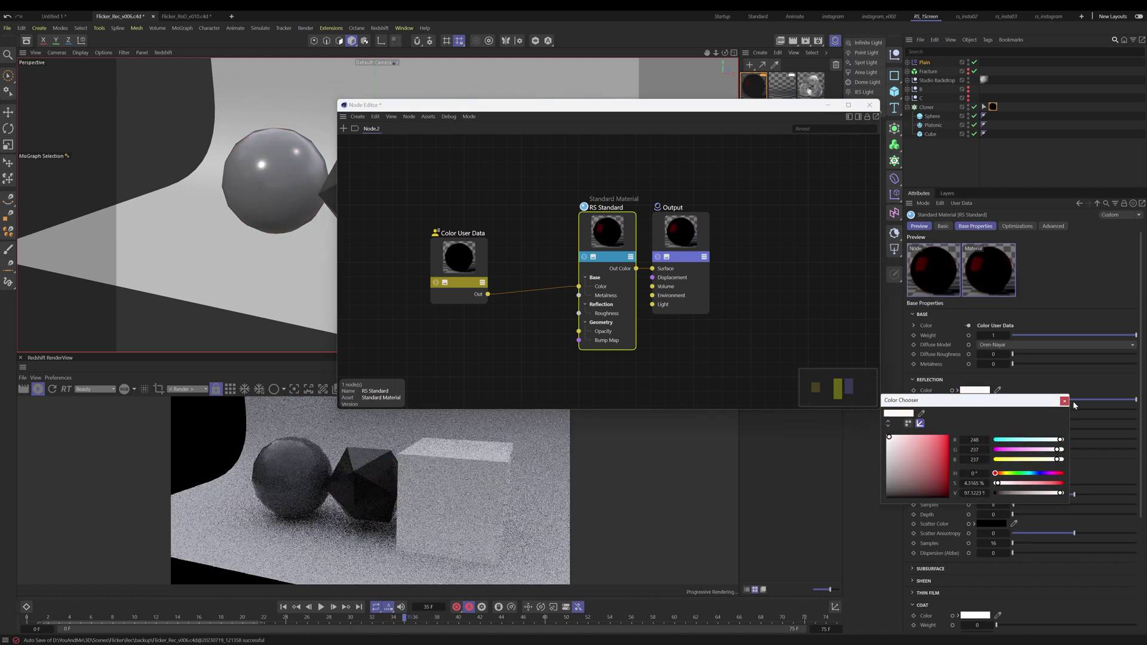
pyautogui.click(1066, 402)
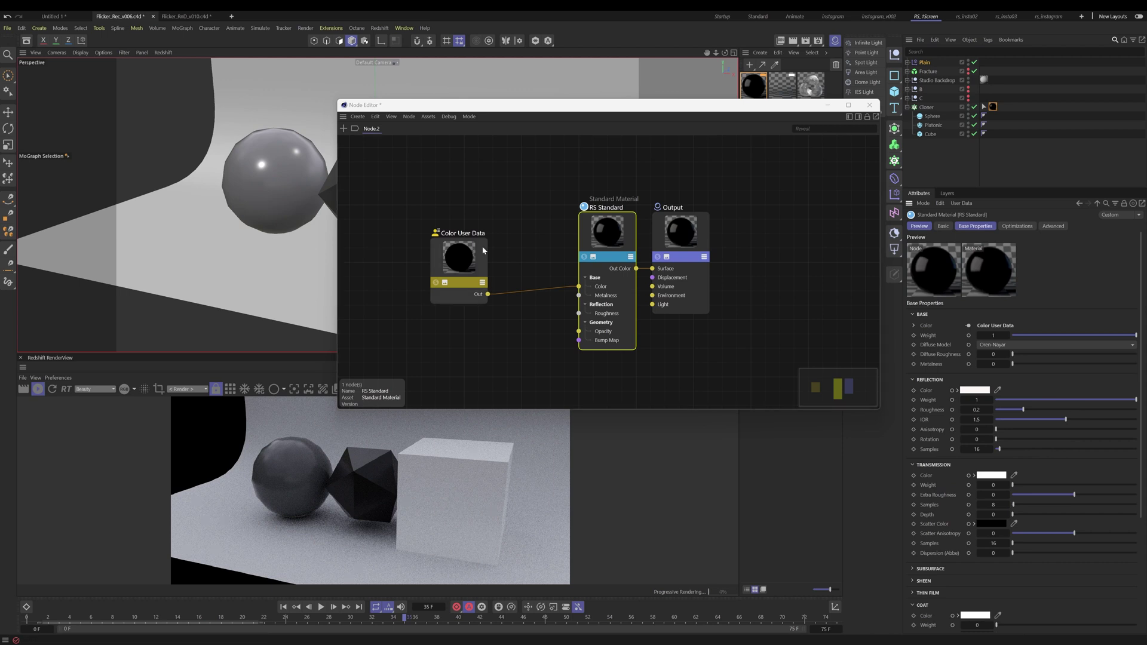
# Rearrange the RS Standard and Color User Data nodes and scrub the animation to frame 29 to check the flicker.
pyautogui.moveTo(607, 233); pyautogui.dragTo(579, 230)
pyautogui.moveTo(457, 266); pyautogui.dragTo(455, 252)
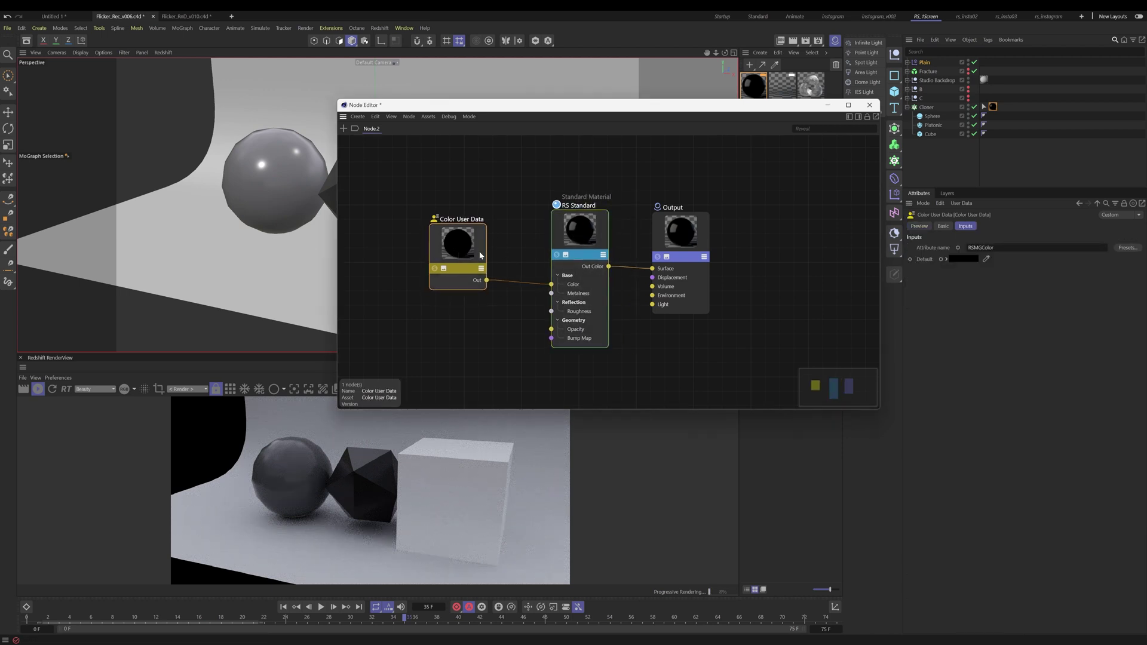
pyautogui.moveTo(518, 110); pyautogui.dragTo(619, 93)
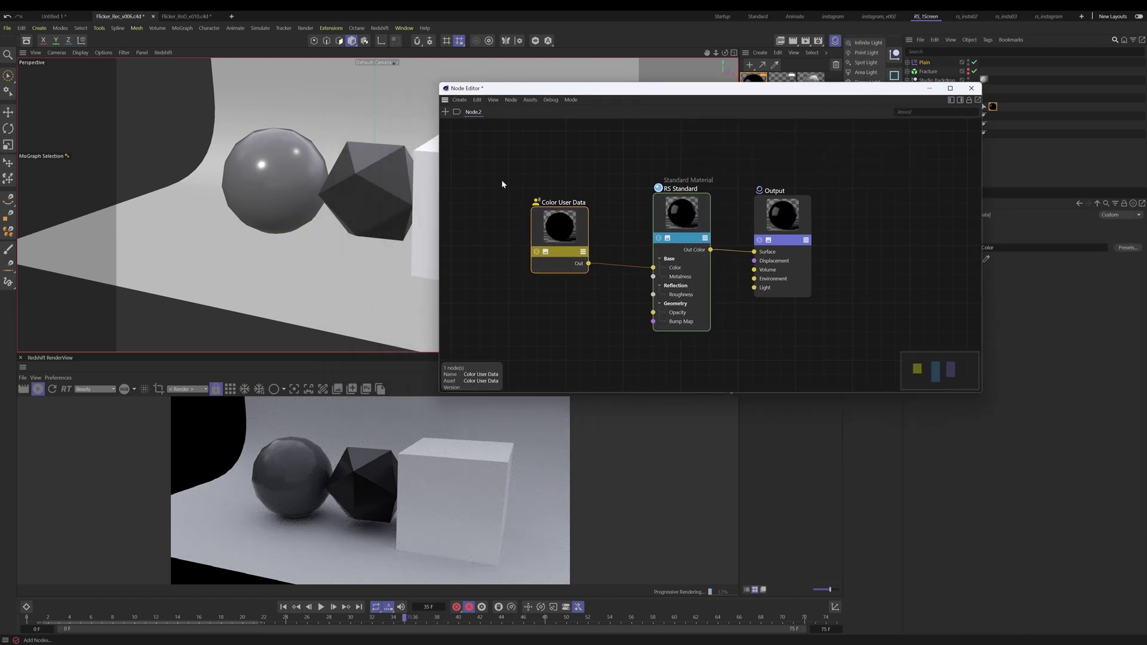
pyautogui.moveTo(266, 622); pyautogui.dragTo(346, 644)
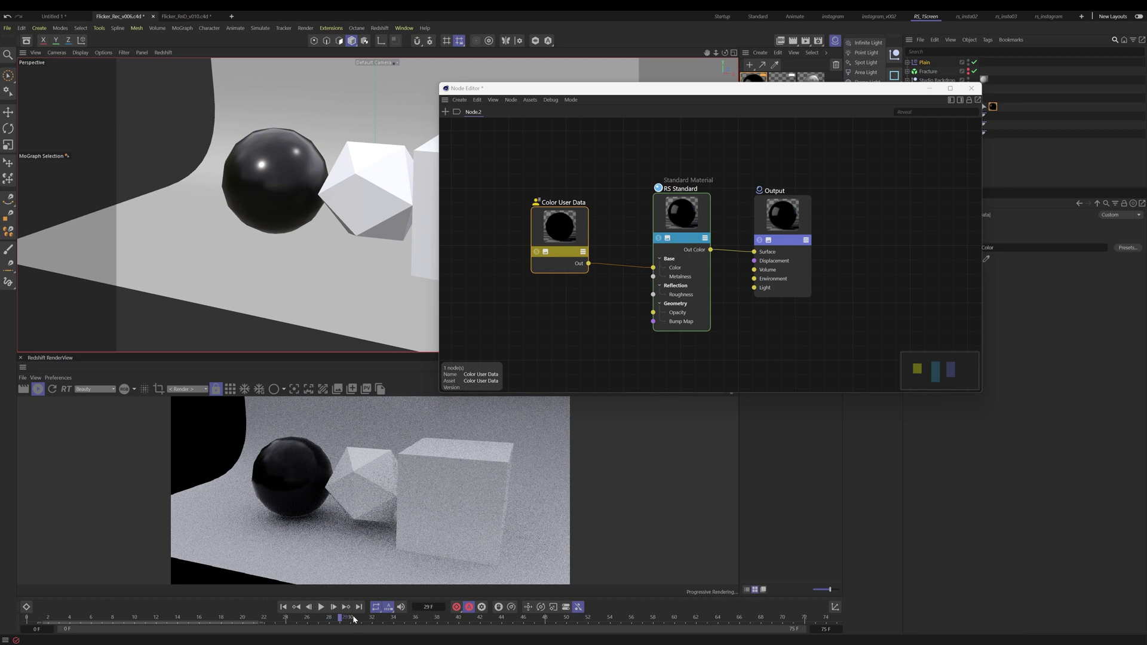
# Shift the Color User Data node to make room and add a Ramp node to the material graph.
pyautogui.moveTo(573, 224); pyautogui.dragTo(566, 224)
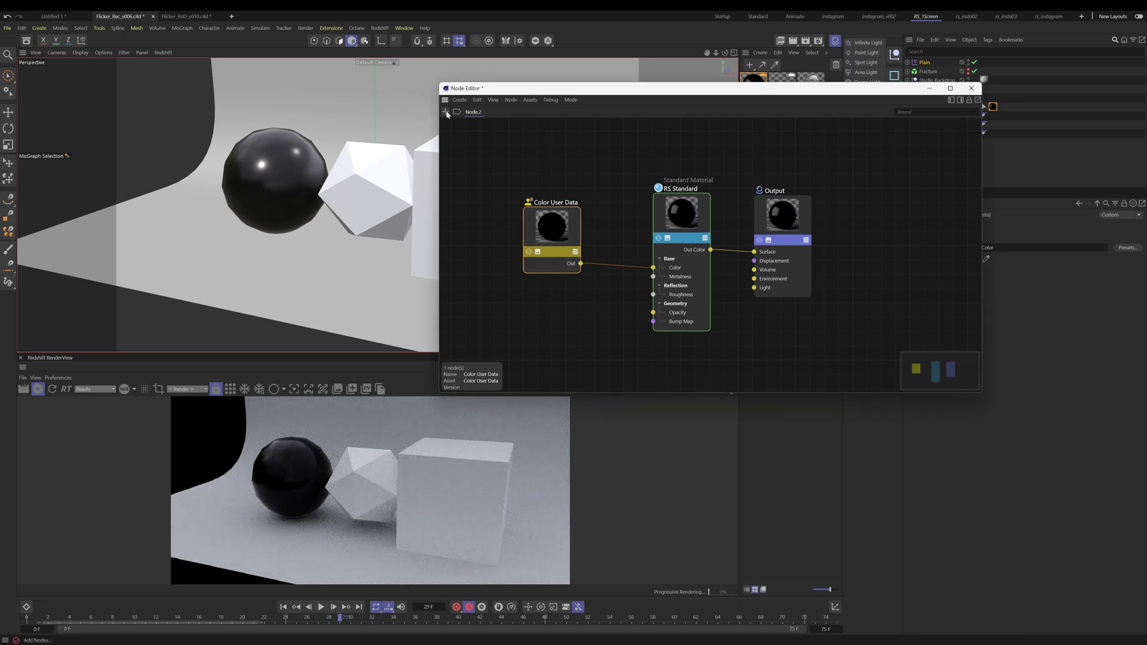
pyautogui.click(446, 113)
pyautogui.write('ramp')
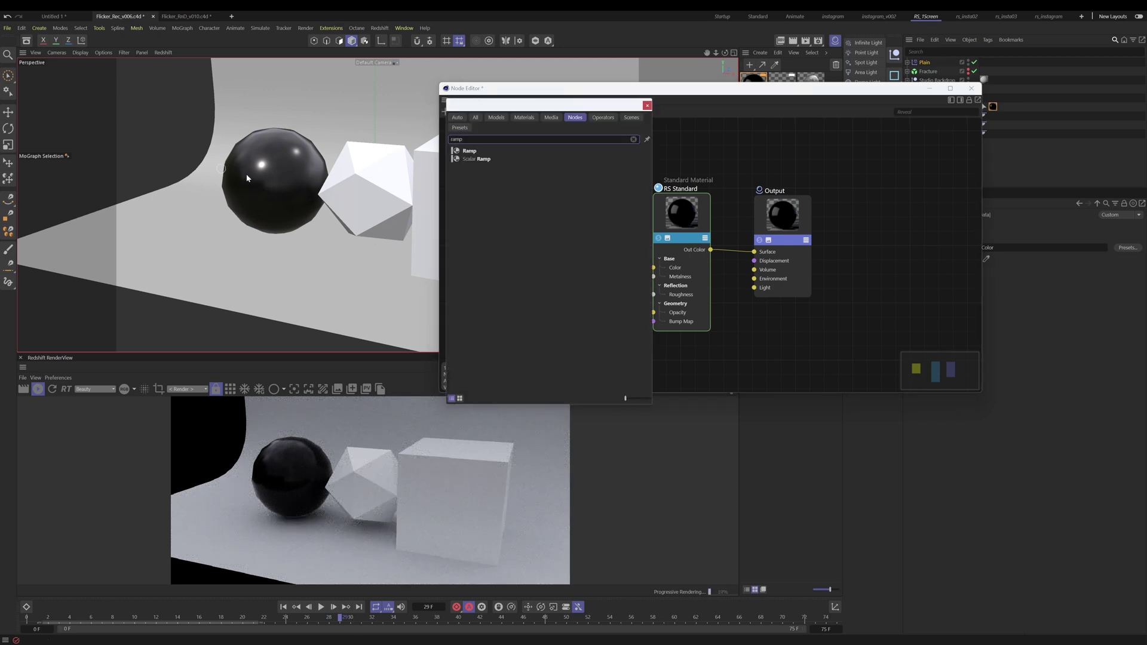
pyautogui.doubleClick(470, 151)
# Place the Ramp node before RS Standard and connect the Color User Data output to the Ramp's Alt Input.
pyautogui.moveTo(689, 253); pyautogui.dragTo(616, 210)
pyautogui.moveTo(578, 267); pyautogui.dragTo(536, 254)
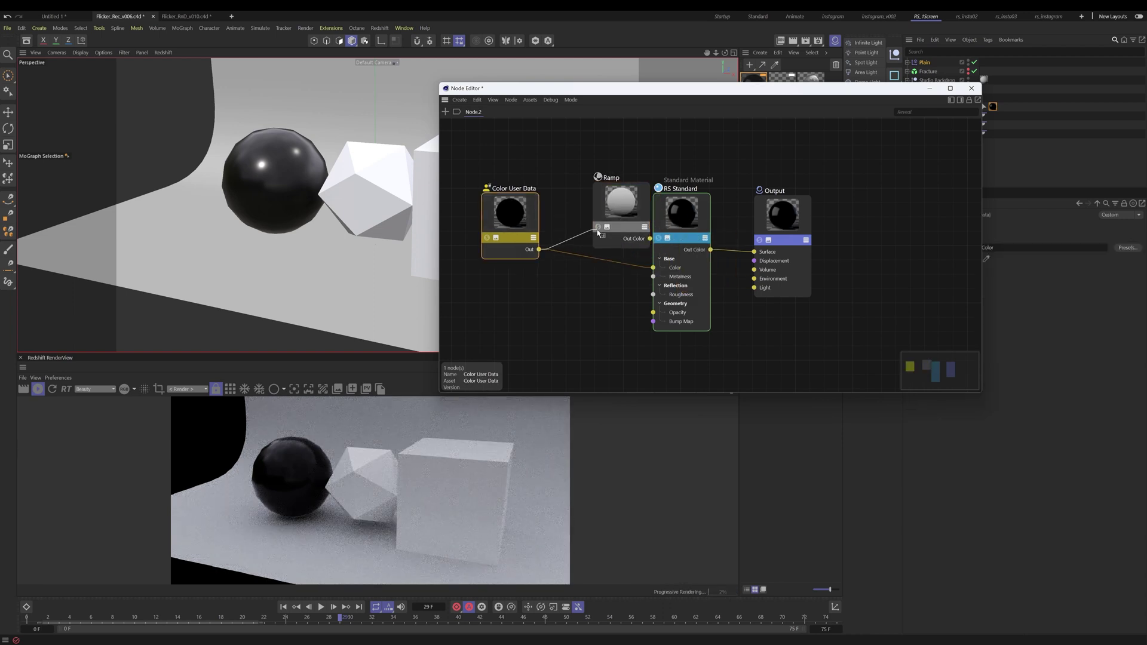
pyautogui.moveTo(598, 232); pyautogui.dragTo(599, 234)
pyautogui.moveTo(644, 253)
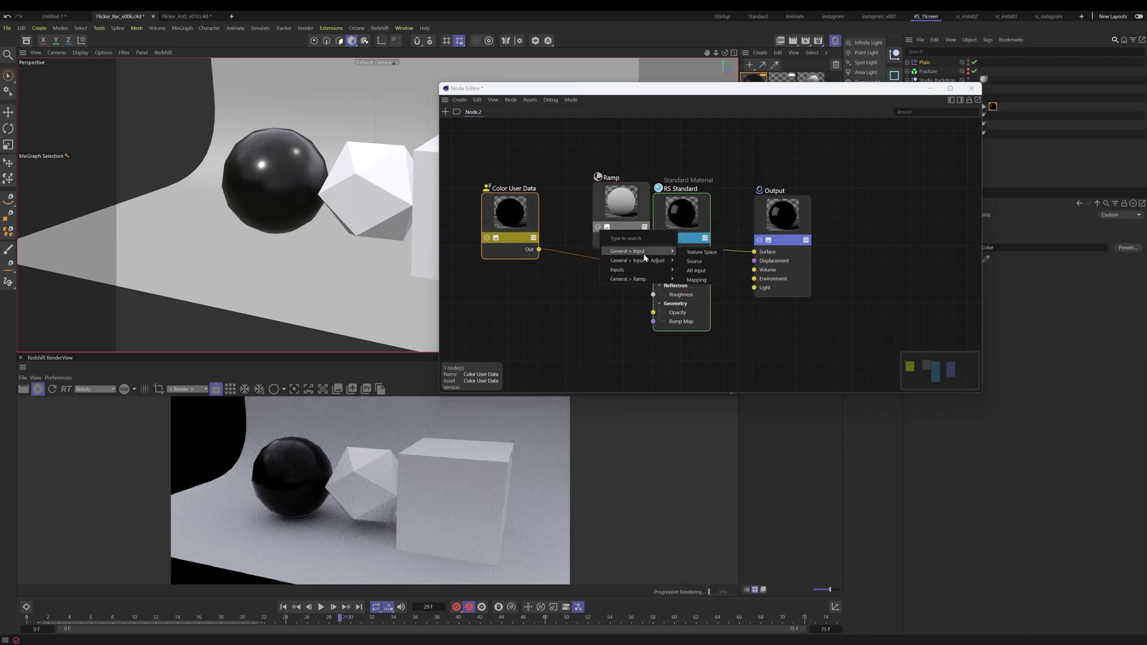
pyautogui.click(705, 272)
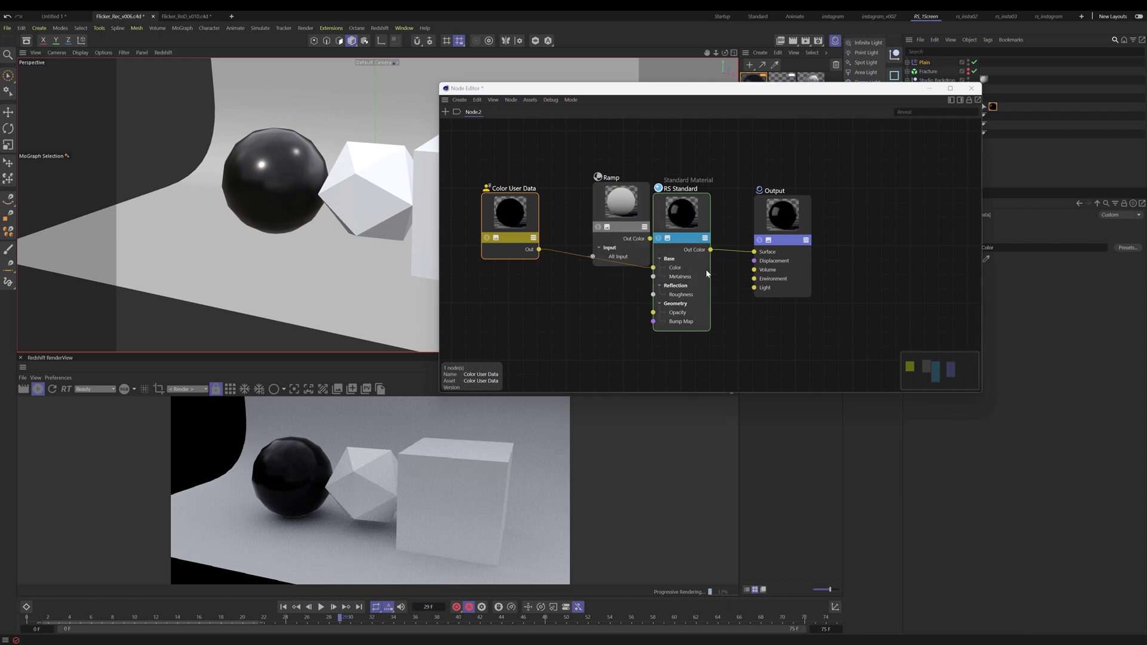
# Connect the Ramp's Out Color to the RS Standard node's base Color and space out the input nodes.
pyautogui.moveTo(648, 245); pyautogui.dragTo(610, 227)
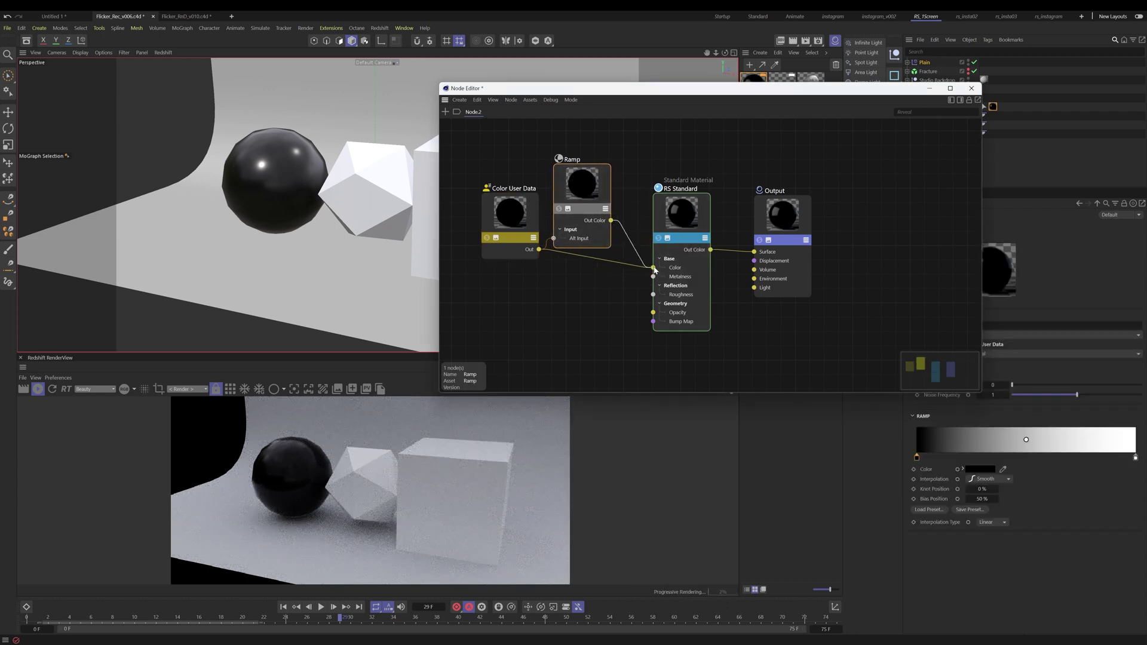
pyautogui.moveTo(654, 268); pyautogui.dragTo(653, 268)
pyautogui.moveTo(519, 228); pyautogui.dragTo(495, 212)
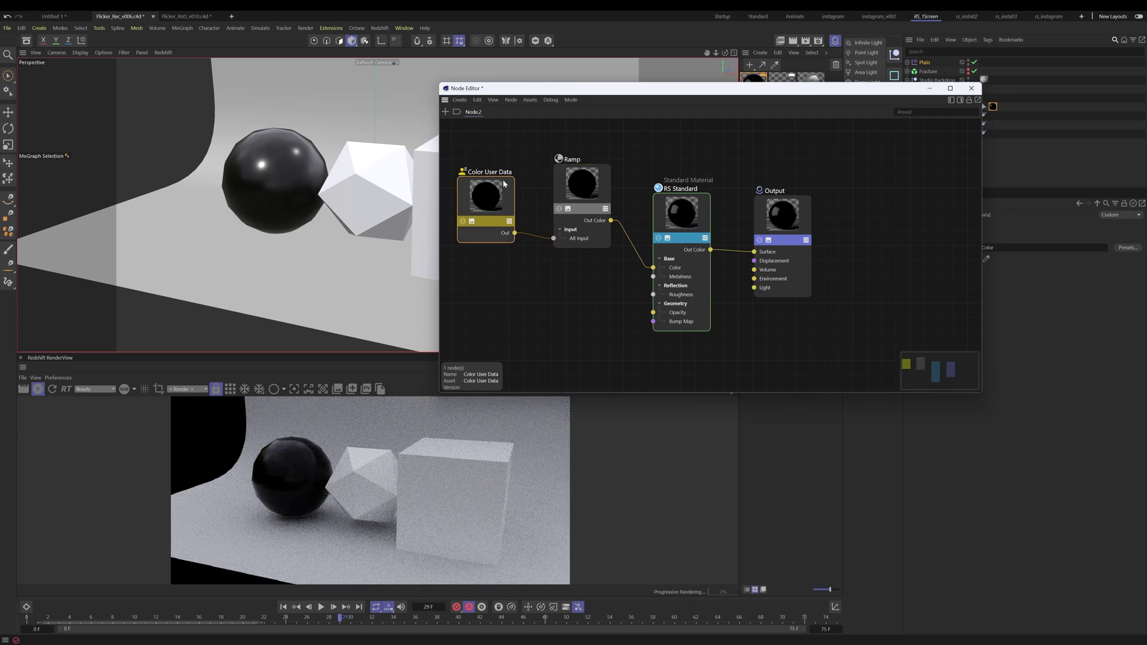
# Change the Ramp's first knot at 0% to a bright green with hue 155° and saturation 100%.
pyautogui.moveTo(577, 189); pyautogui.dragTo(576, 190)
pyautogui.moveTo(720, 93); pyautogui.dragTo(618, 49)
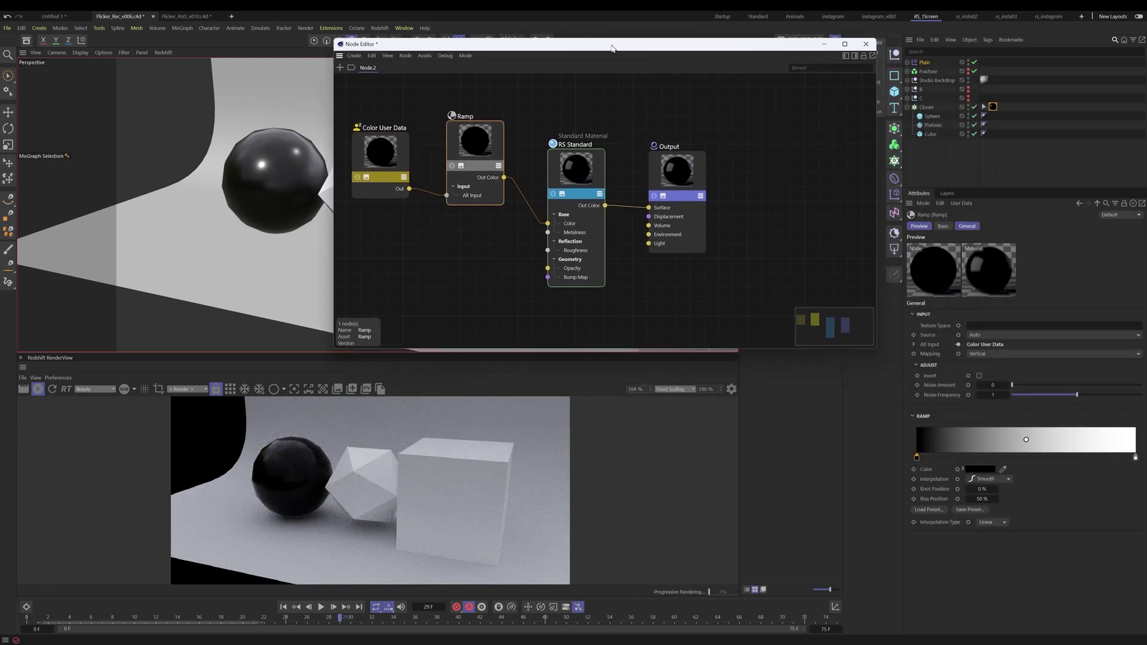
pyautogui.doubleClick(917, 458)
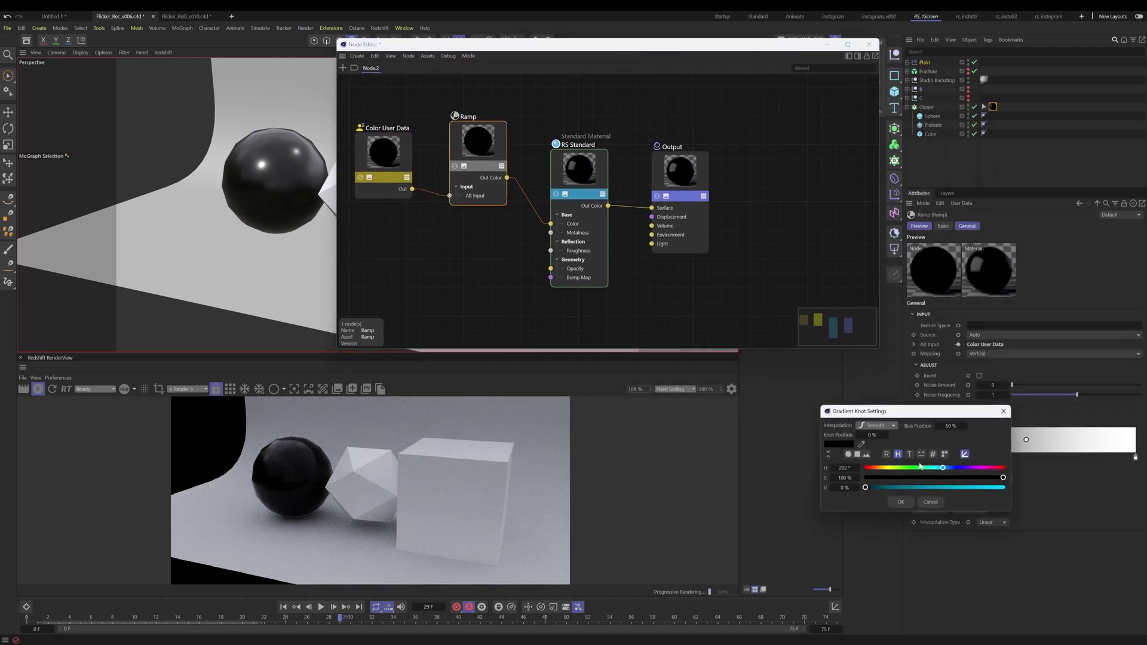
pyautogui.click(950, 468)
pyautogui.moveTo(943, 489); pyautogui.dragTo(988, 491)
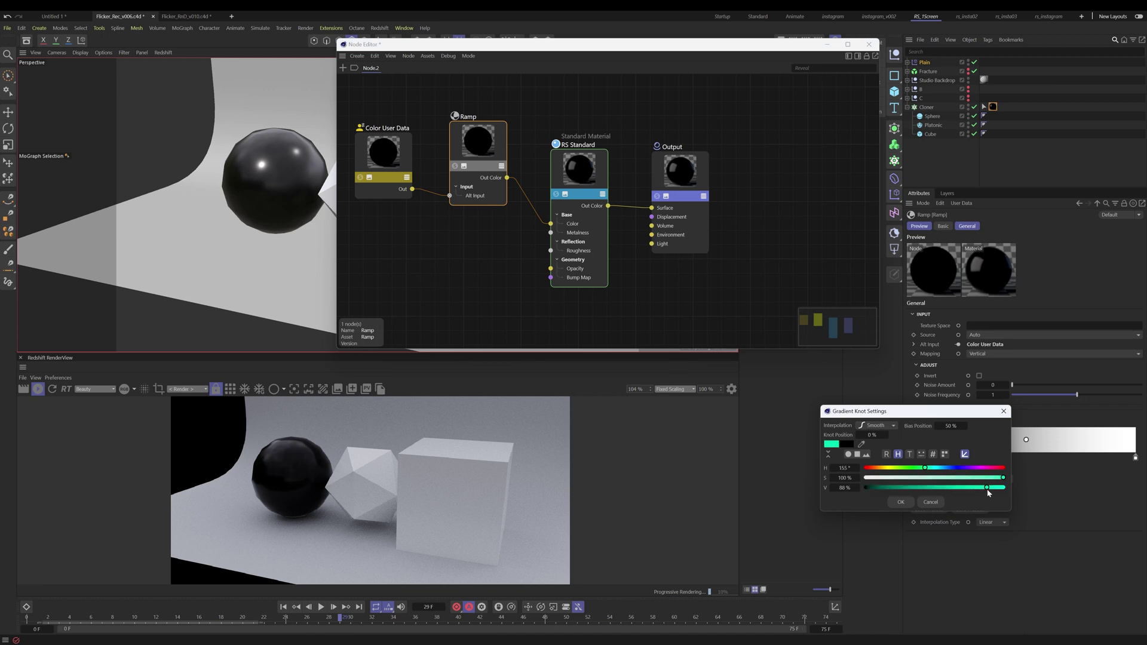
pyautogui.click(905, 505)
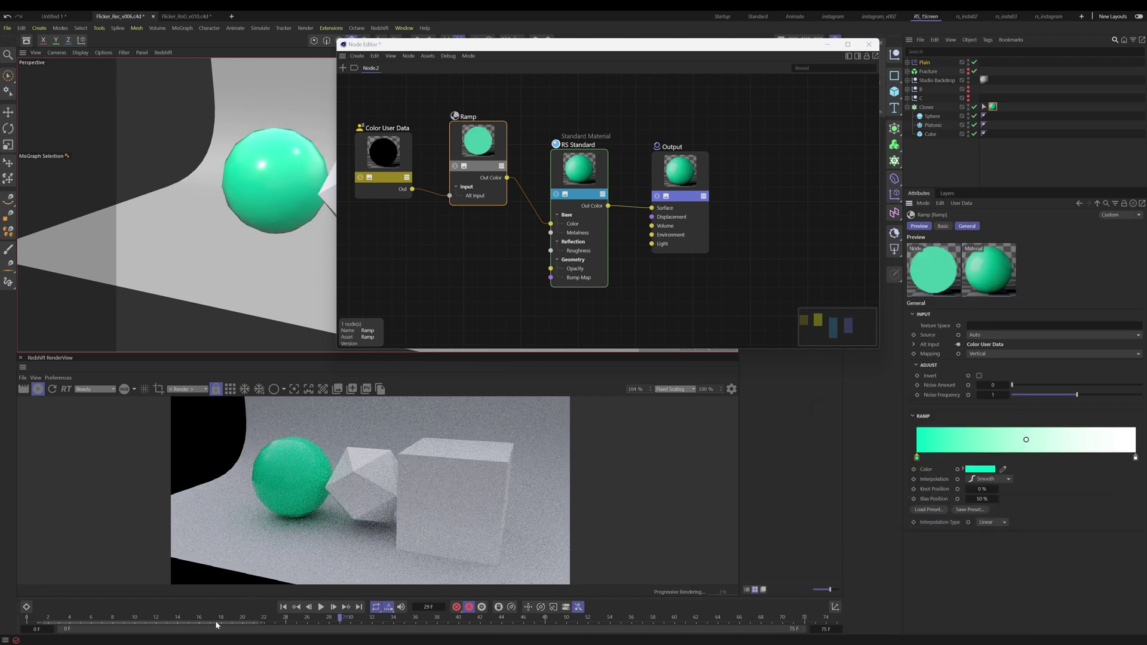
# Scrub the animation to frames 16 and 22 to check the green flicker on the objects.
pyautogui.moveTo(216, 620)
pyautogui.mouseDown()
pyautogui.moveTo(25, 608)
pyautogui.moveTo(201, 619)
pyautogui.mouseUp()
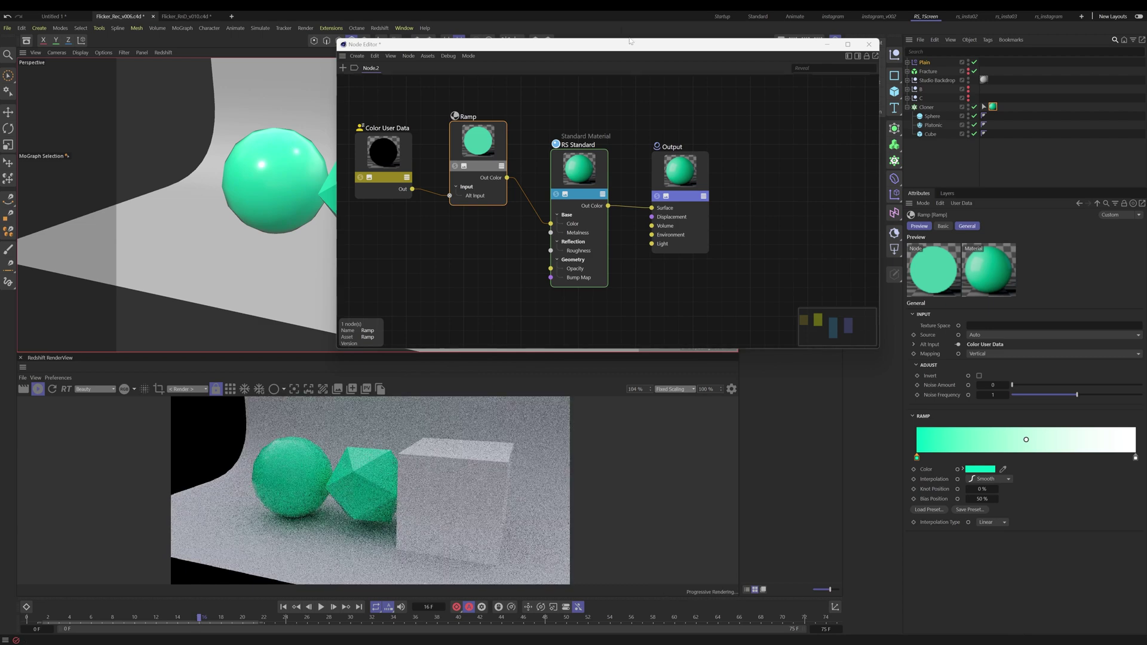
pyautogui.moveTo(627, 46); pyautogui.dragTo(757, 39)
pyautogui.moveTo(265, 617)
pyautogui.mouseDown()
pyautogui.moveTo(455, 625)
pyautogui.moveTo(264, 623)
pyautogui.mouseUp()
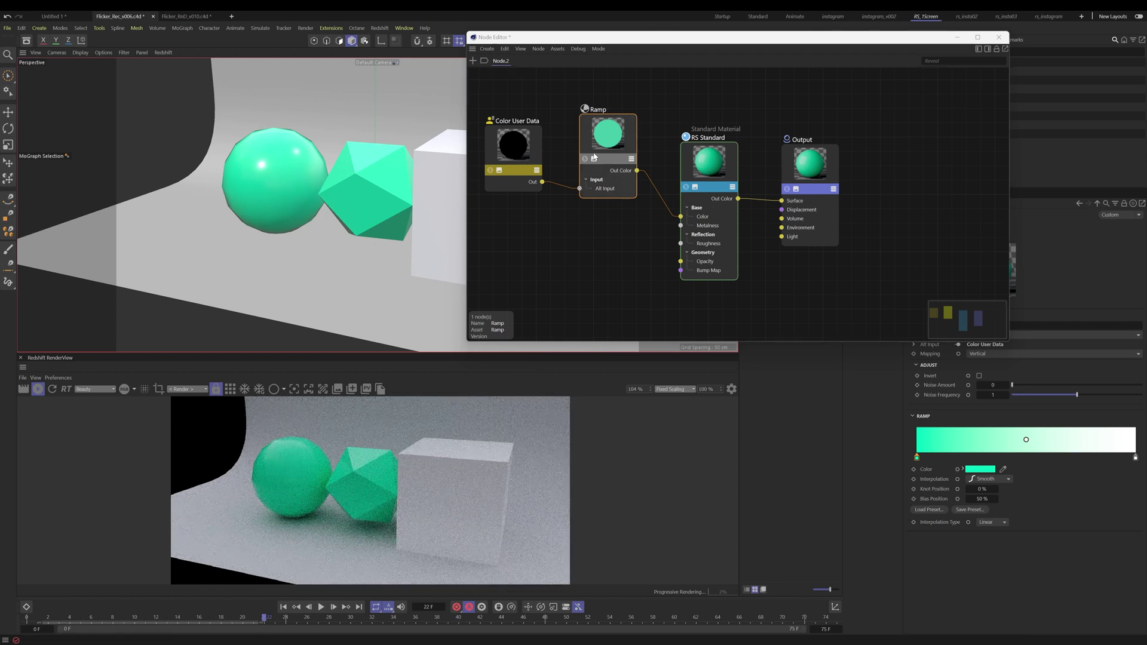
# Connect the Color User Data output to the RS Standard node's Opacity input and save the scene.
pyautogui.click(529, 152)
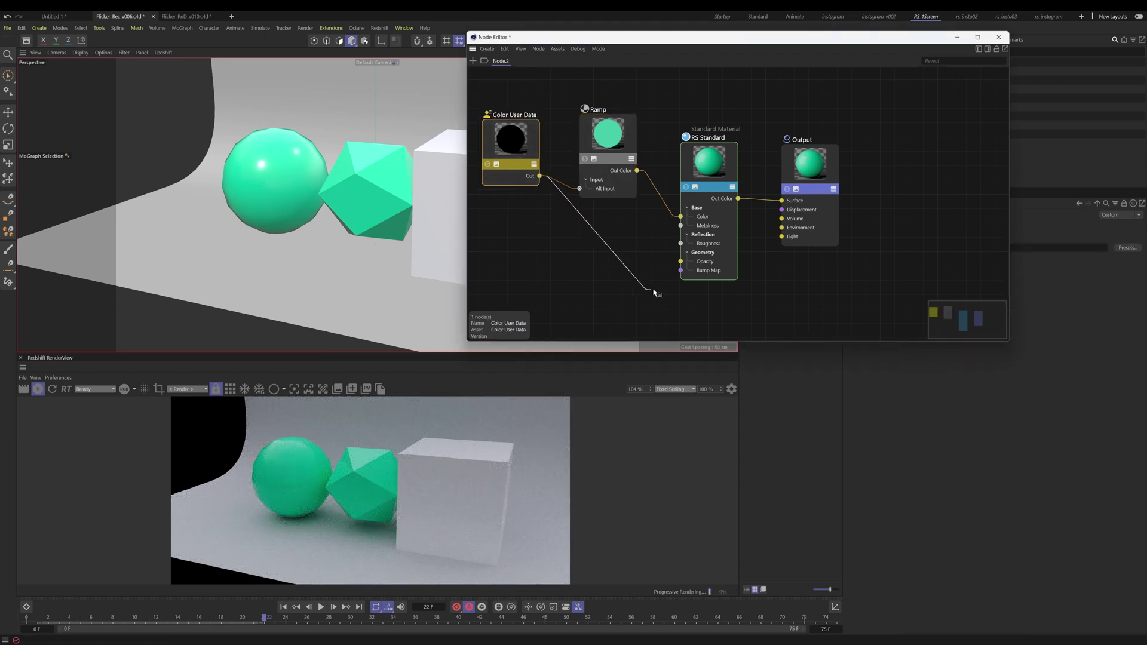
pyautogui.moveTo(681, 264); pyautogui.dragTo(681, 261)
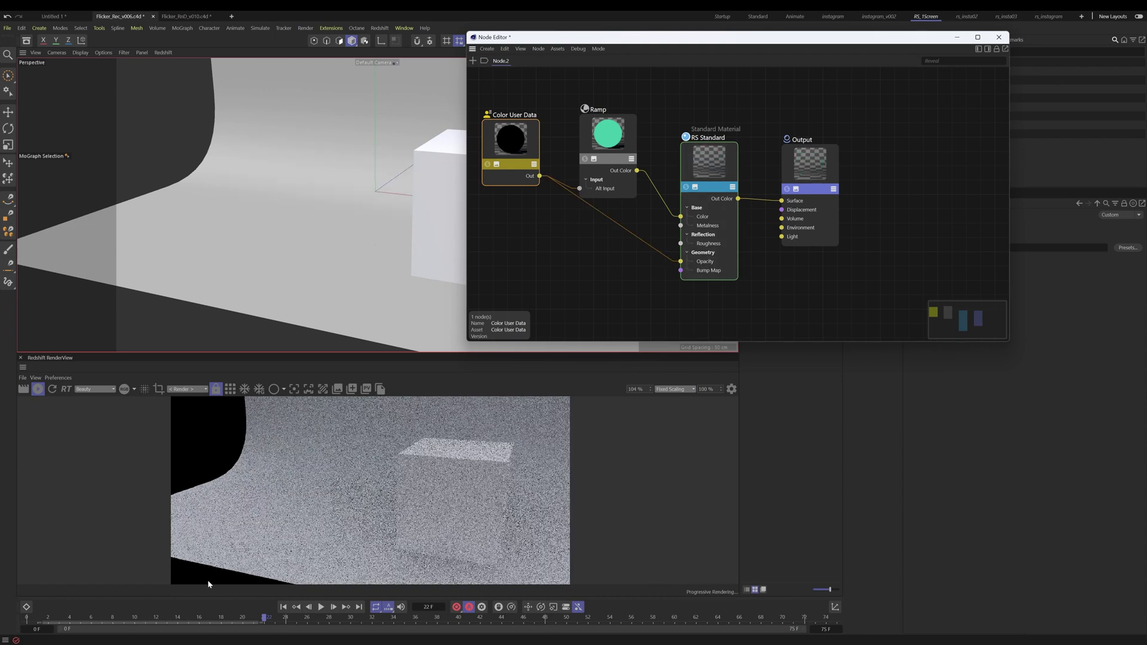
pyautogui.hotkey('ctrl', 's')
# Scrub the animation to frames 9 and 49 to check the opacity flicker.
pyautogui.moveTo(198, 619); pyautogui.dragTo(119, 611)
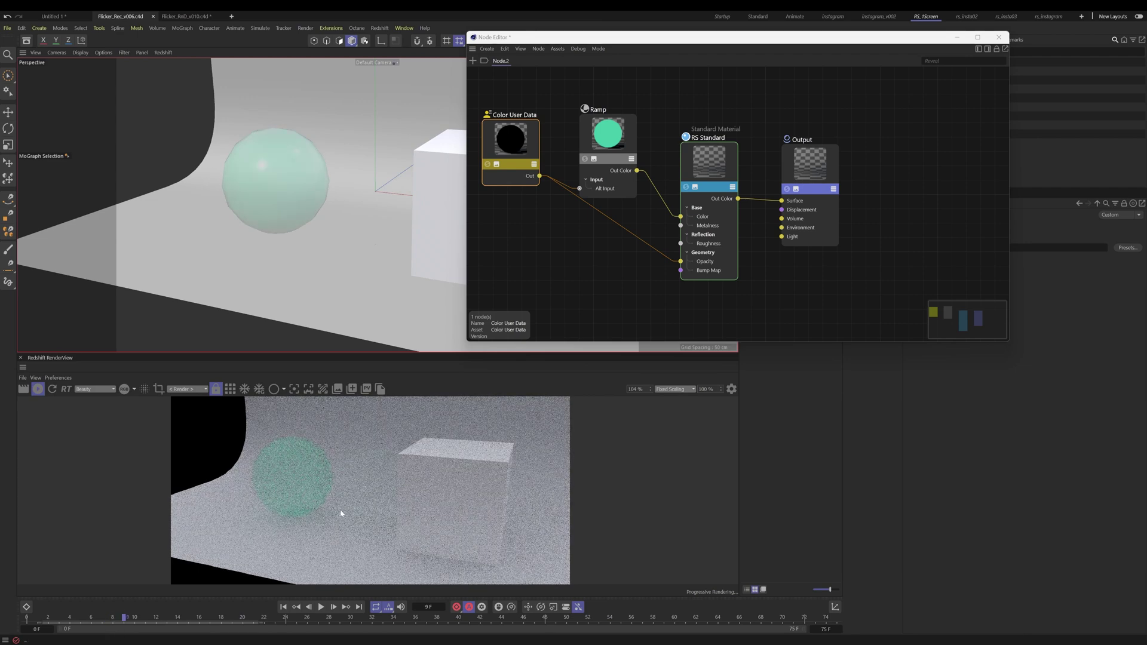
pyautogui.moveTo(299, 623); pyautogui.dragTo(559, 644)
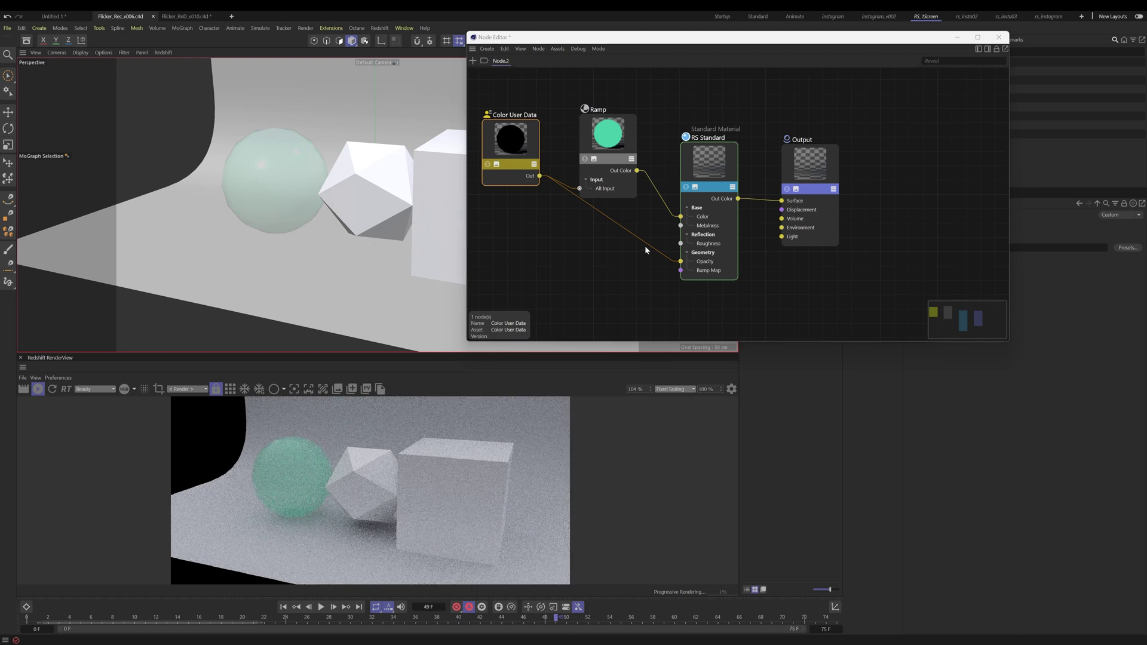
# Tidy the Color User Data and Ramp nodes in the graph, select RS Standard, and close the Node Editor.
pyautogui.moveTo(493, 157); pyautogui.dragTo(530, 224)
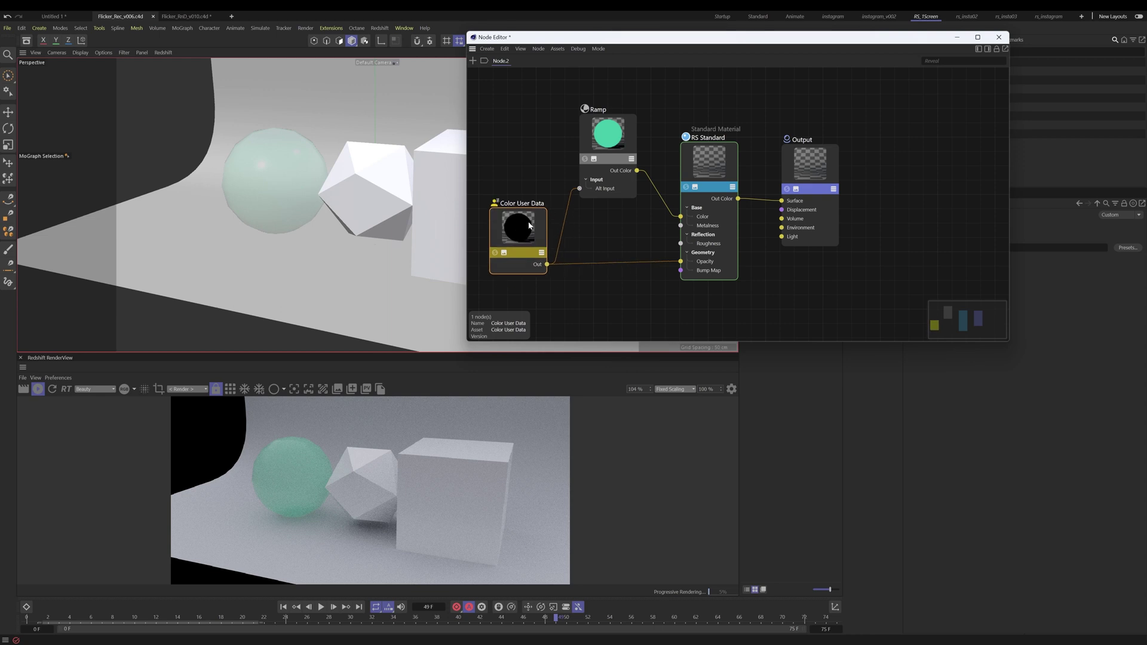
pyautogui.moveTo(605, 143); pyautogui.dragTo(611, 159)
pyautogui.moveTo(521, 227); pyautogui.dragTo(521, 204)
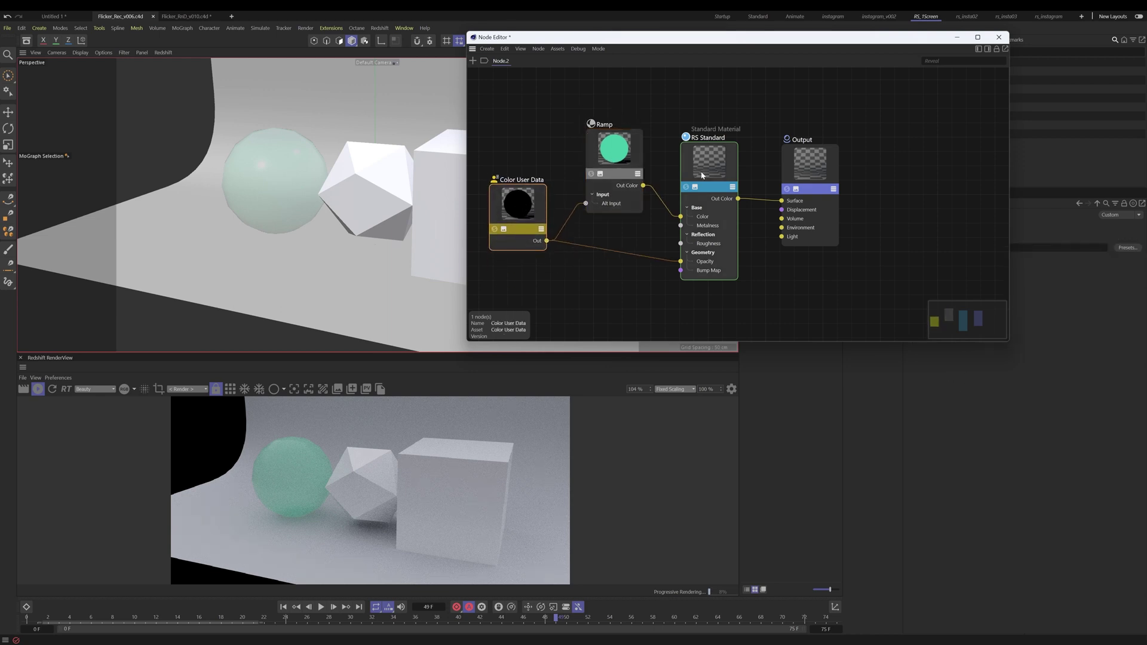
pyautogui.moveTo(598, 165); pyautogui.dragTo(602, 167)
pyautogui.moveTo(527, 222); pyautogui.dragTo(523, 220)
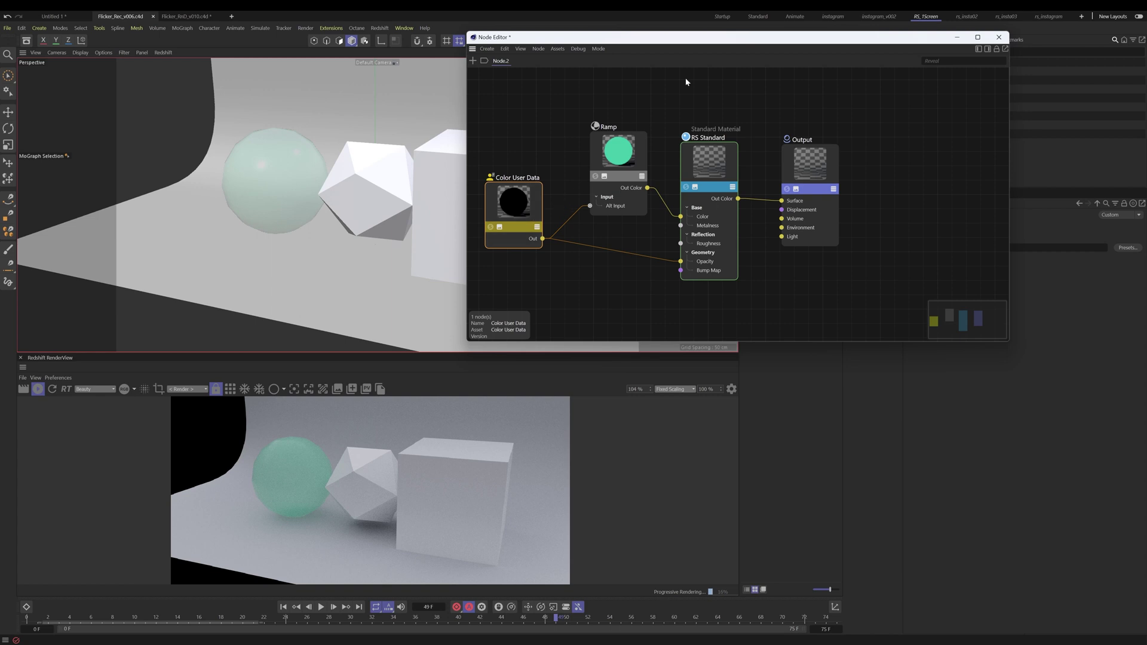
pyautogui.moveTo(705, 44); pyautogui.dragTo(663, 58)
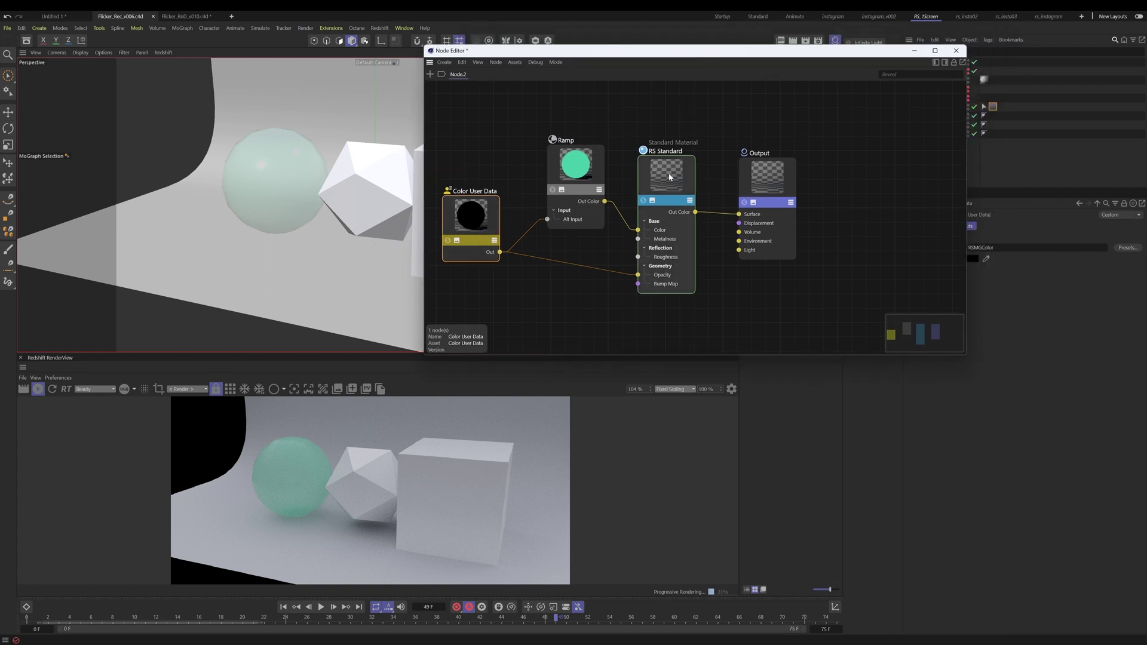
pyautogui.moveTo(670, 177); pyautogui.dragTo(658, 171)
pyautogui.click(956, 50)
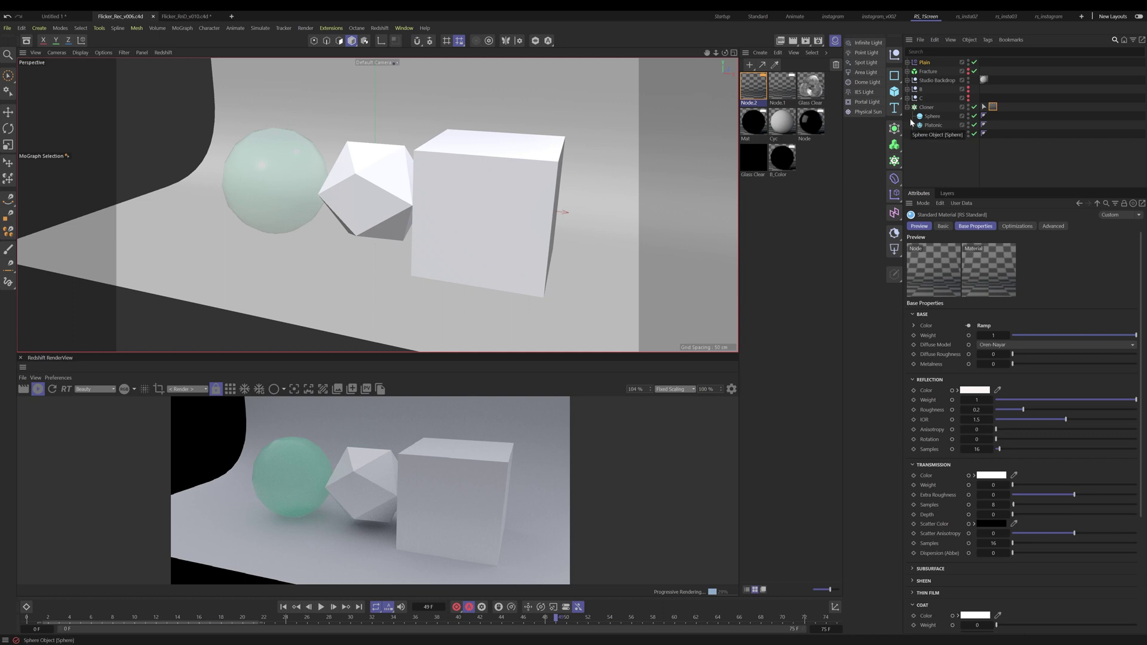
# Hide the Plain effector and Studio Backdrop, stop the Redshift live render, and save the scene.
pyautogui.click(968, 61)
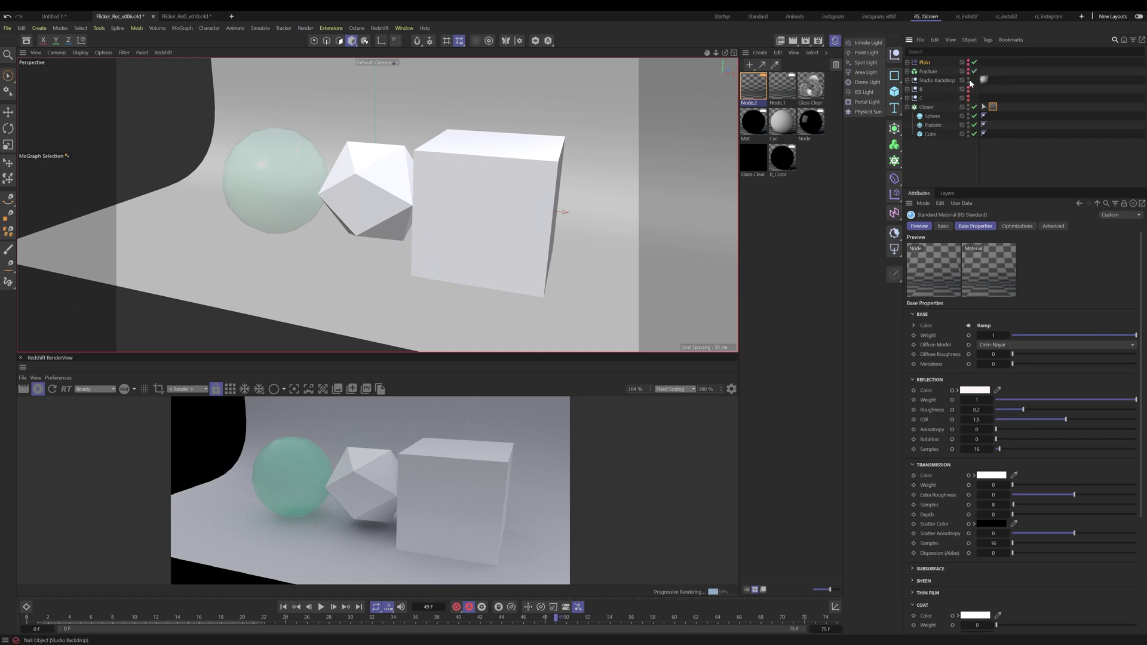
pyautogui.click(969, 78)
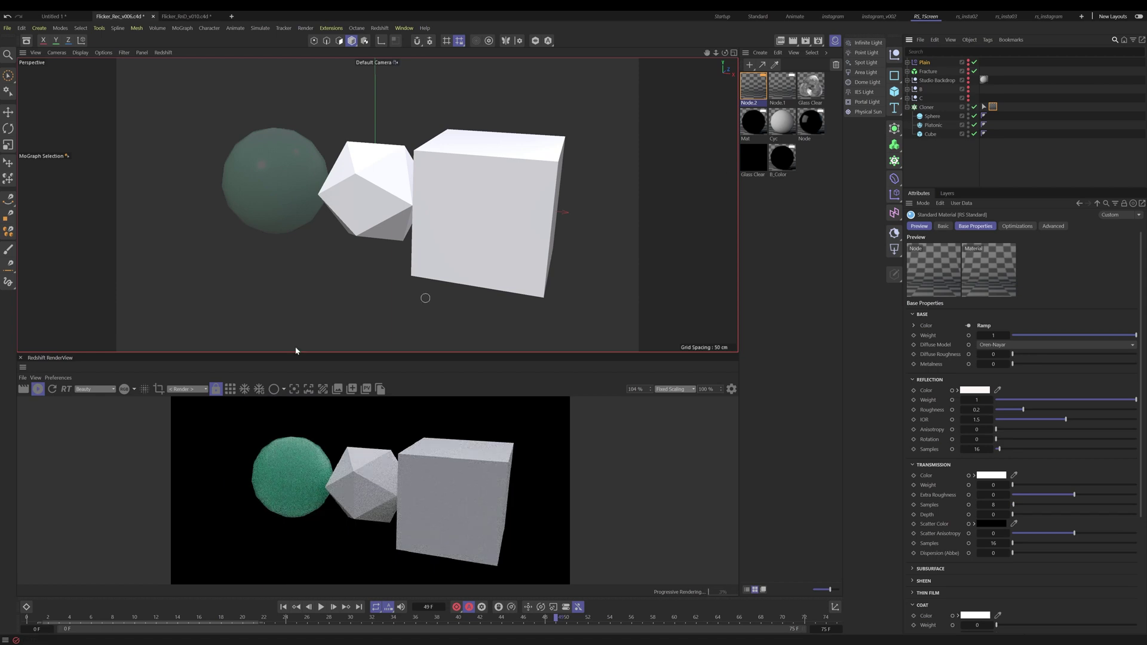
pyautogui.click(38, 389)
pyautogui.hotkey('ctrl', 's')
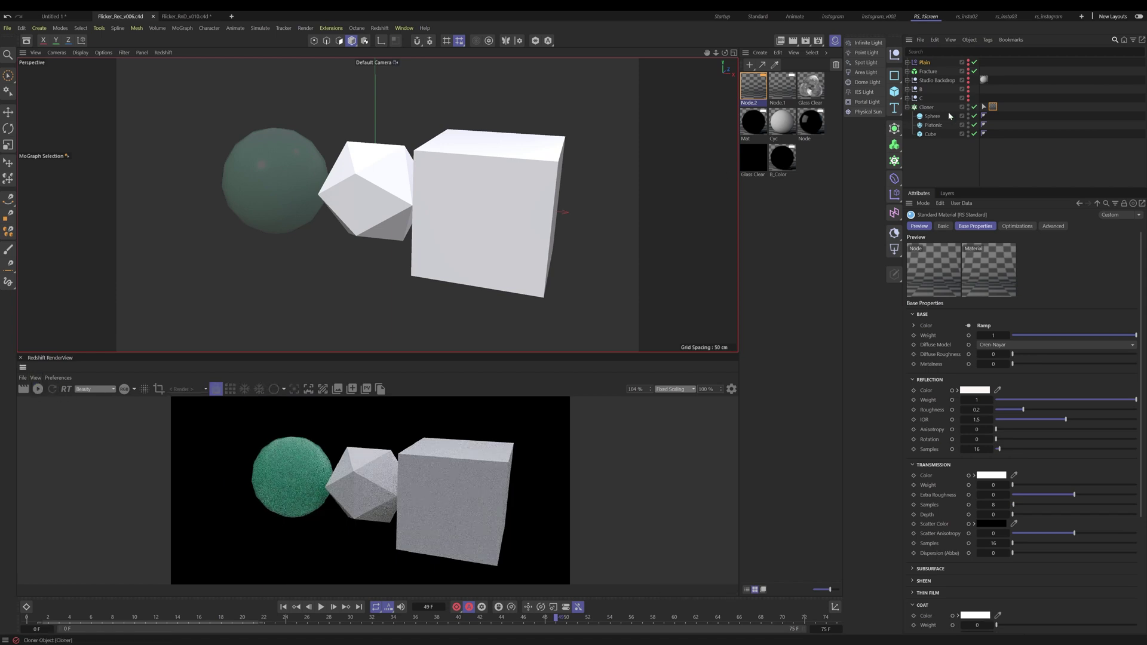
# Hide the Cloner and show the C group containing the Flicker text.
pyautogui.click(969, 106)
pyautogui.click(969, 98)
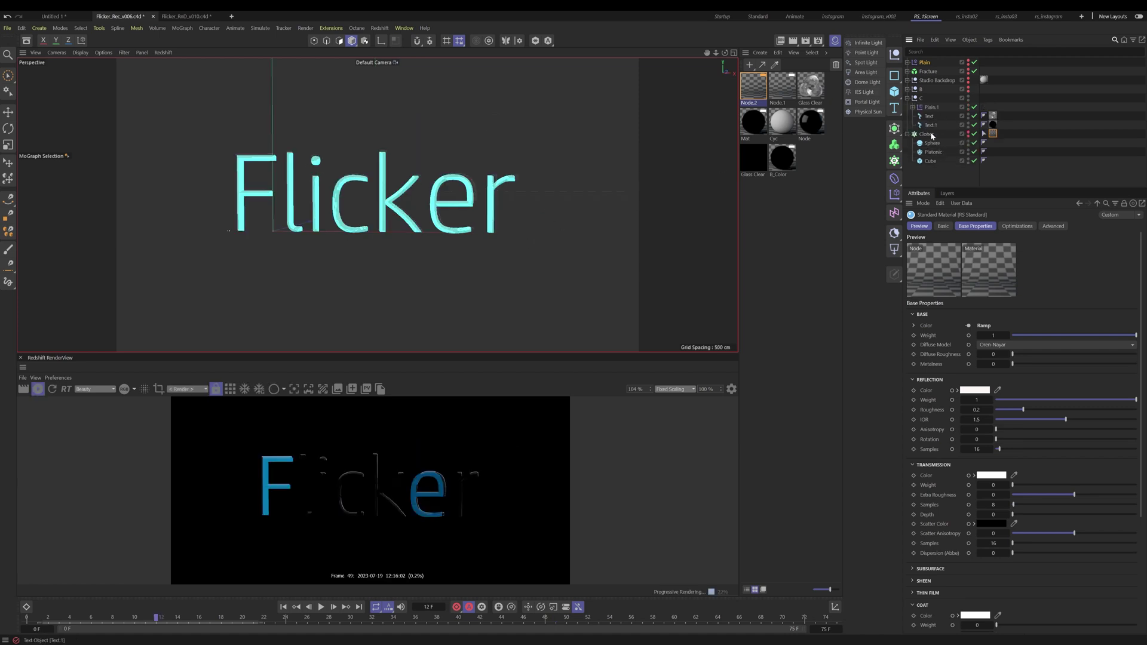
# Select both Flicker text objects, scrub to frame 22, and examine the effectors applied to their letters.
pyautogui.click(930, 116)
pyautogui.keyDown('ctrl'); pyautogui.click(931, 126); pyautogui.keyUp('ctrl')
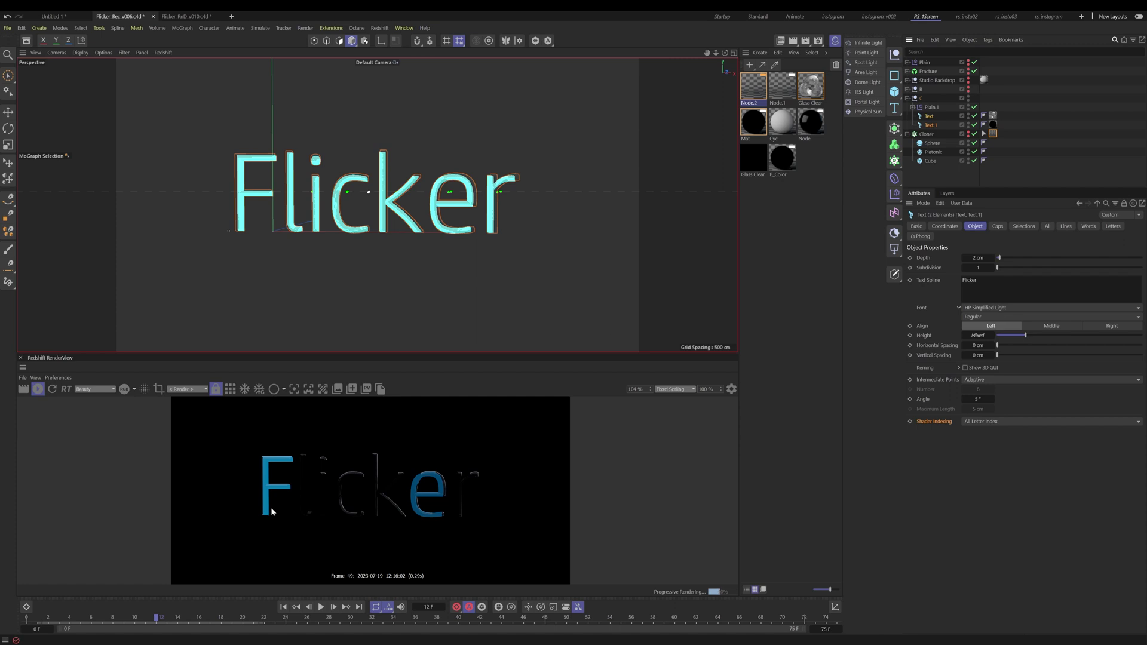
pyautogui.moveTo(177, 621); pyautogui.dragTo(263, 621)
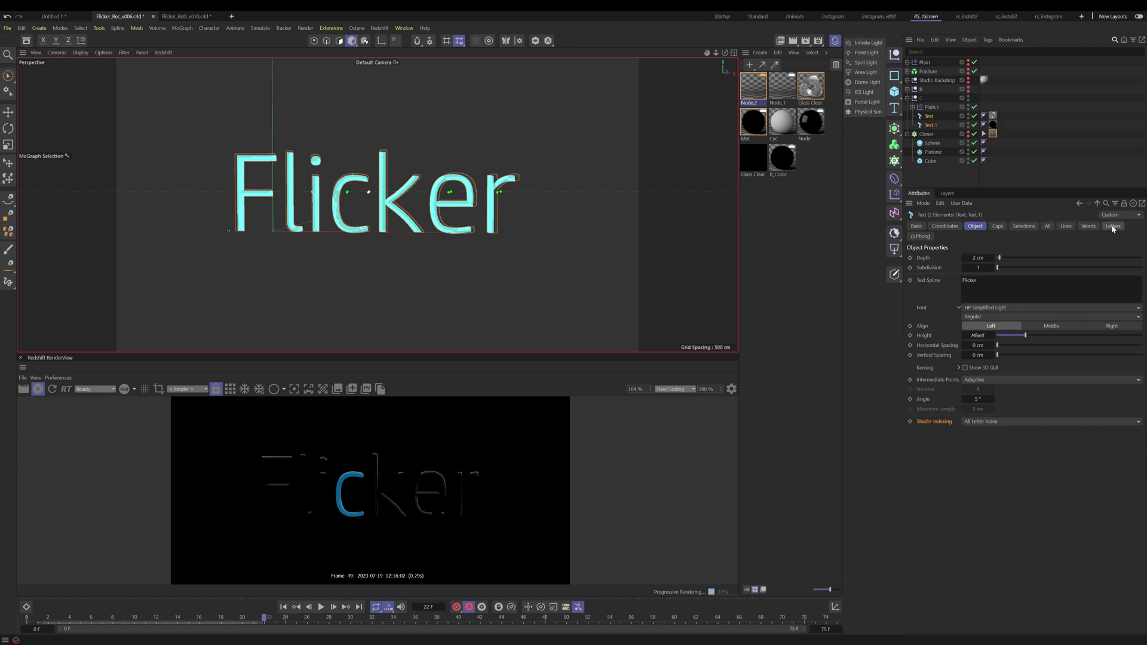
pyautogui.click(1113, 227)
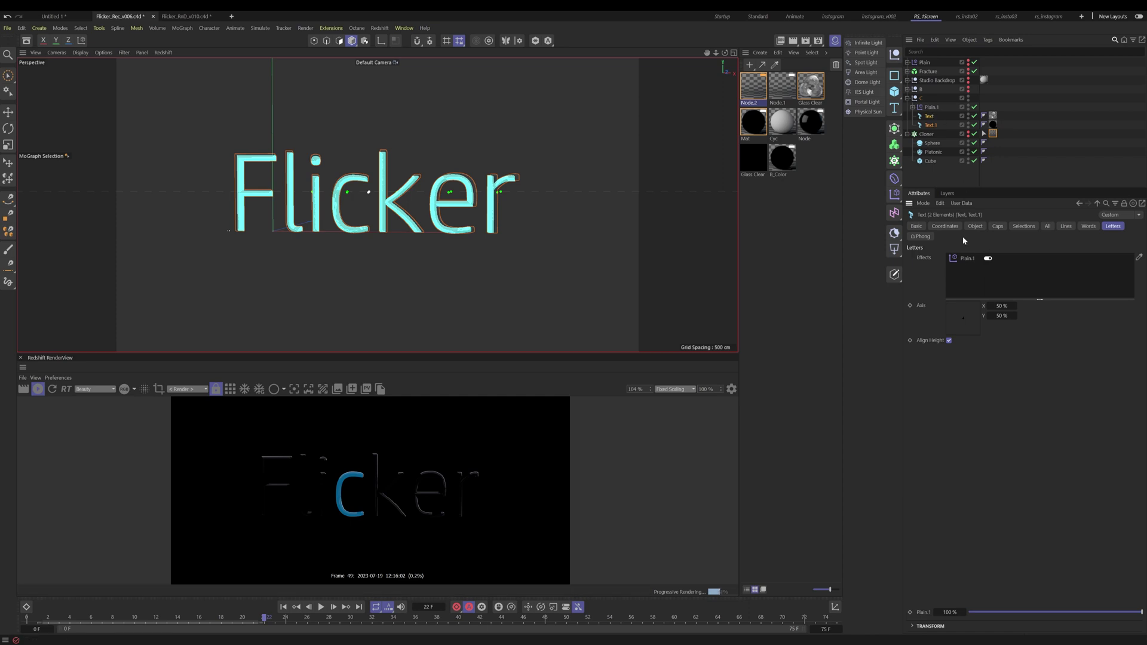
# Examine the Plain.1 effector's settings and the Random Field beneath it.
pyautogui.click(933, 108)
pyautogui.click(912, 108)
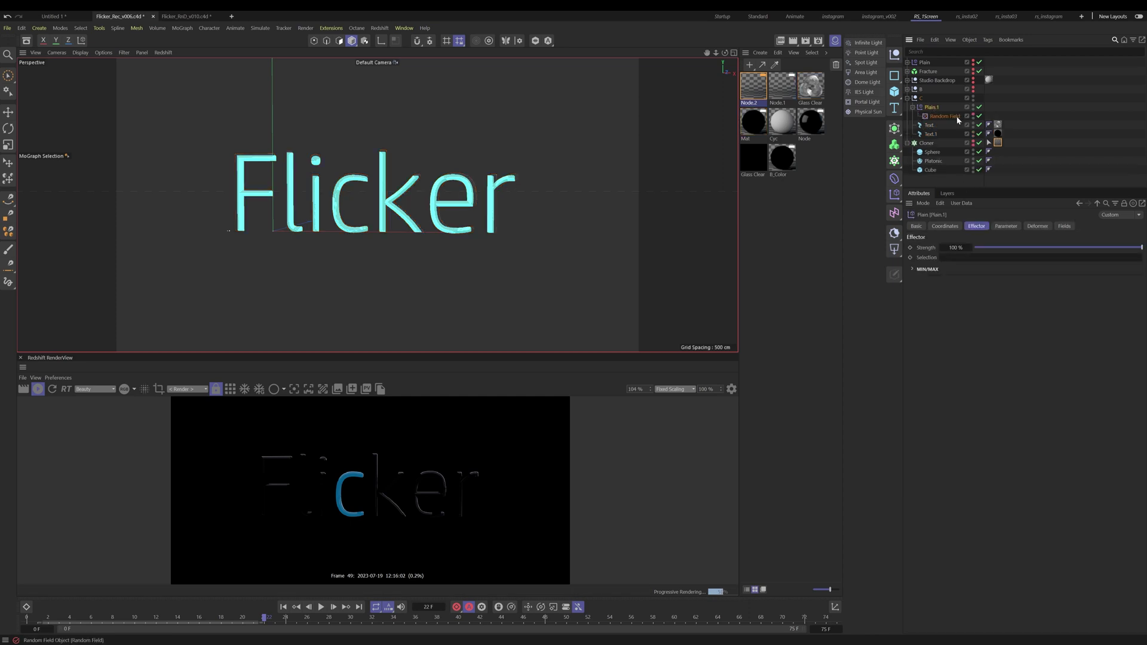
pyautogui.click(912, 108)
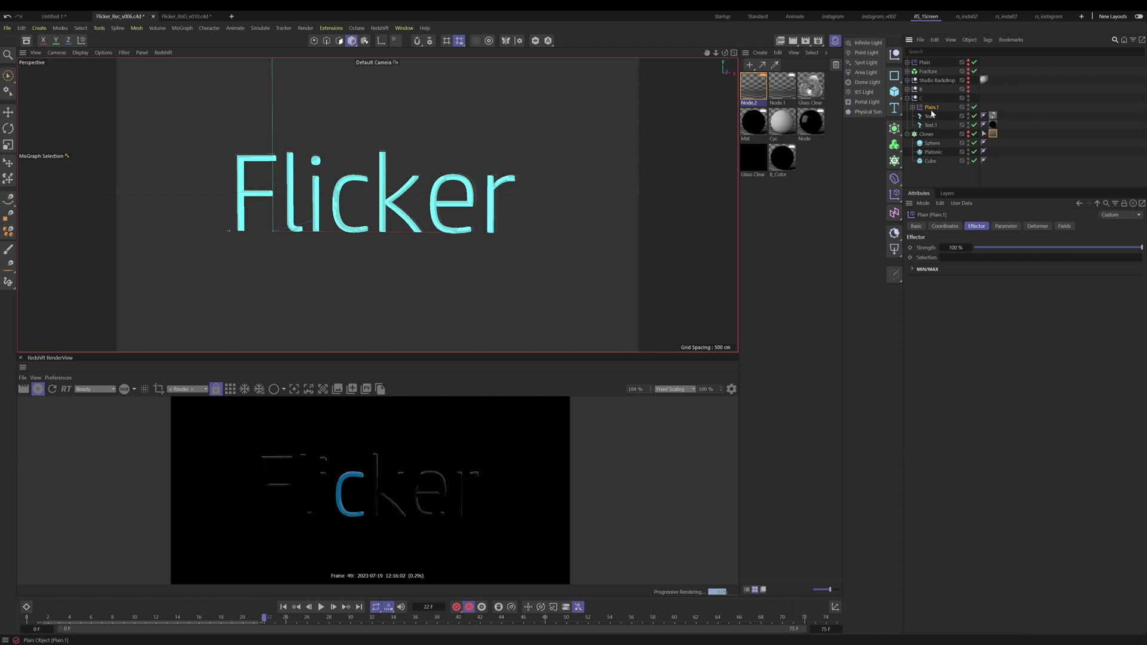
# Open the node graph of Text.1's Mat material and examine the Color User Data node's attribute name.
pyautogui.click(933, 125)
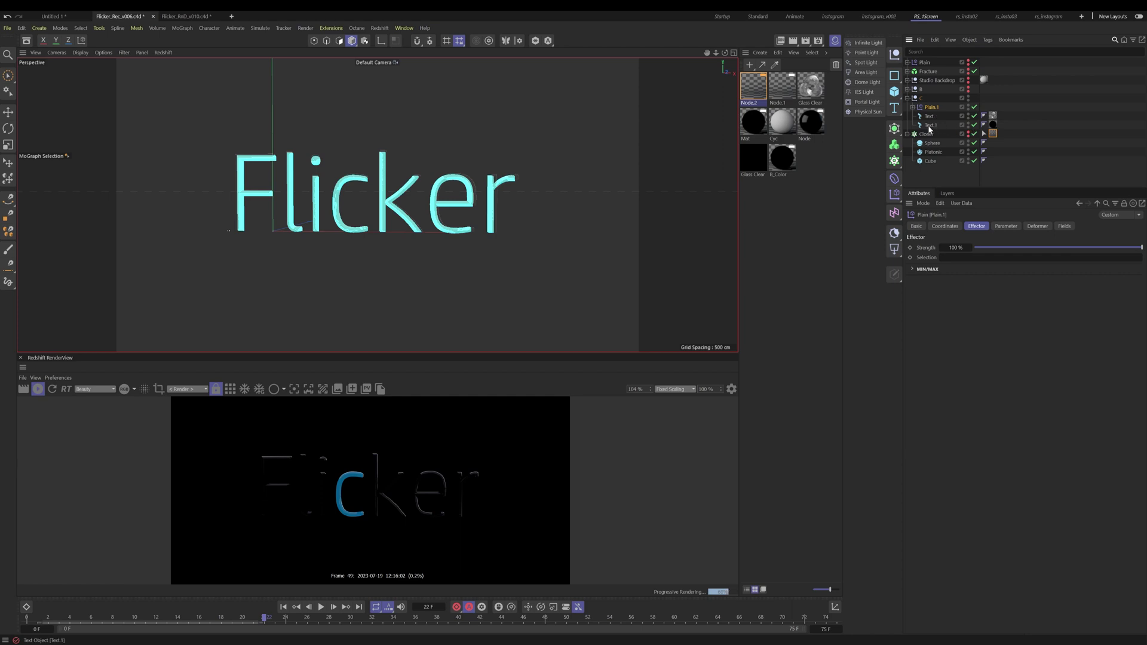
pyautogui.doubleClick(993, 125)
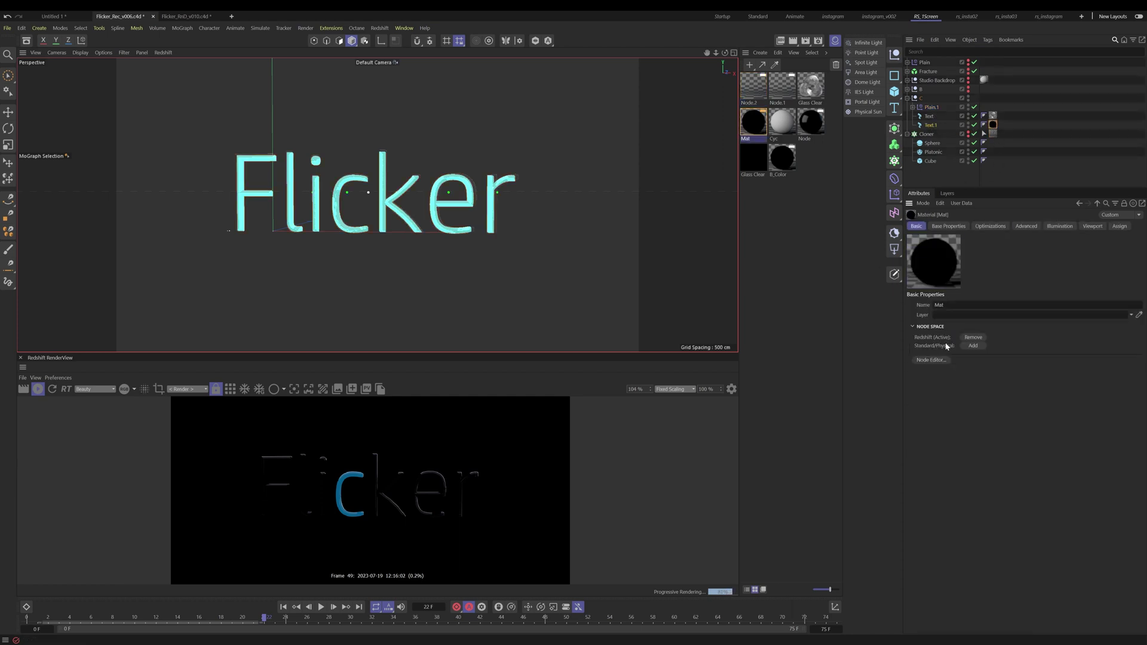
pyautogui.click(938, 362)
pyautogui.moveTo(777, 316); pyautogui.dragTo(514, 208)
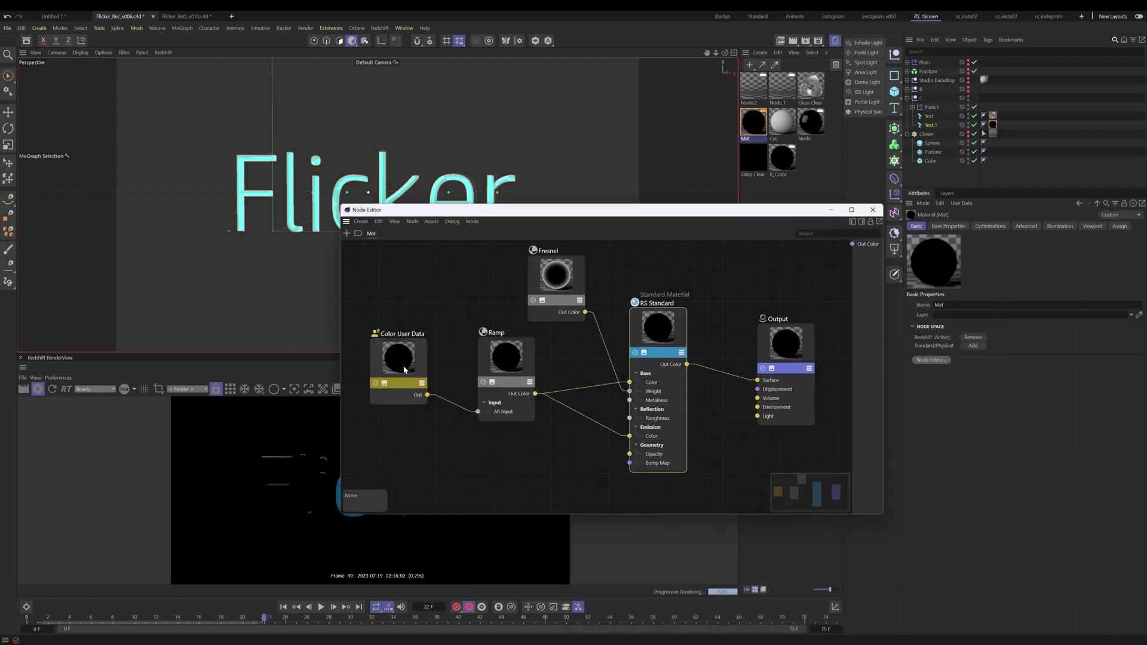
pyautogui.moveTo(404, 368); pyautogui.dragTo(392, 363)
pyautogui.moveTo(552, 214); pyautogui.dragTo(495, 196)
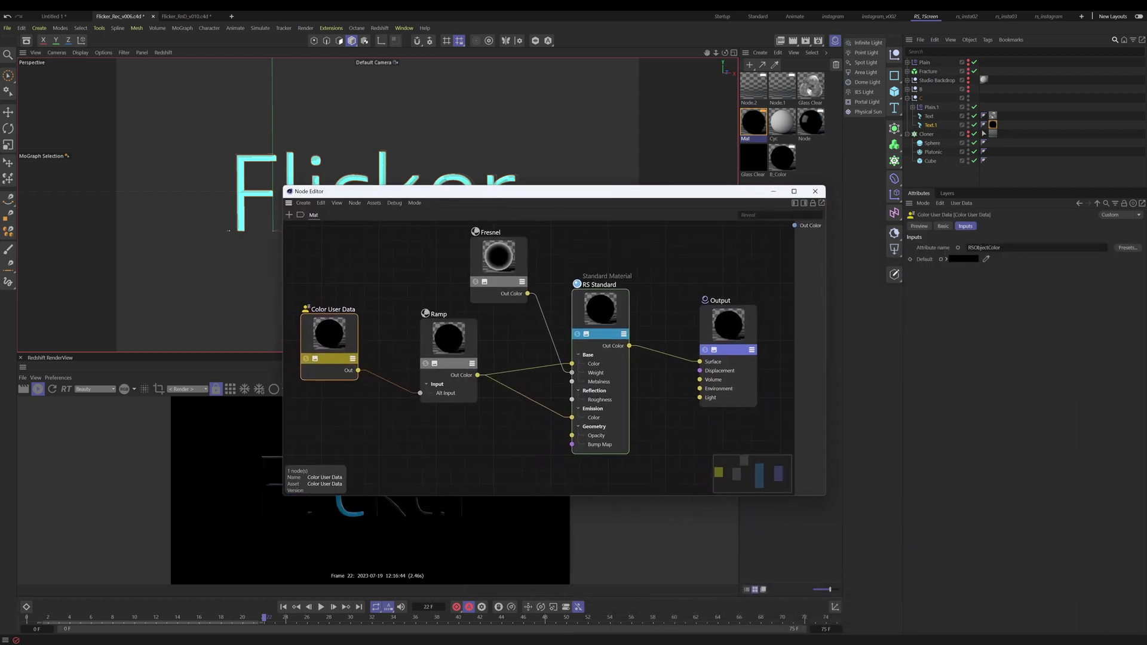
# Try the MoGraph Color preset as the Color User Data attribute and check the text render at frame 5.
pyautogui.click(1116, 249)
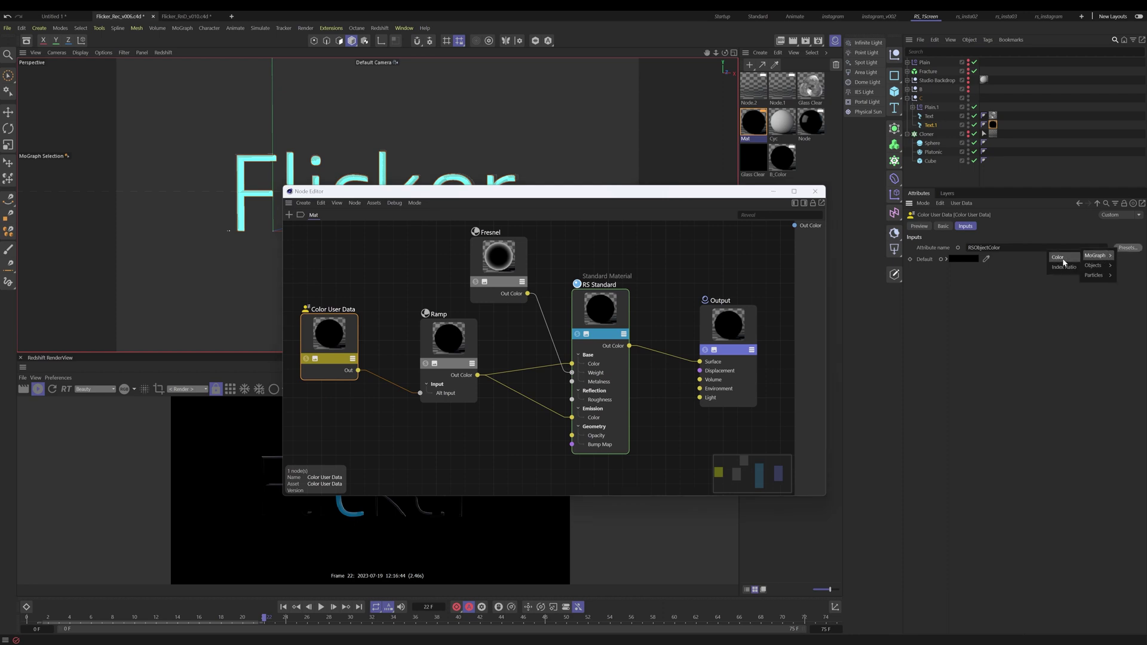
pyautogui.moveTo(1105, 266)
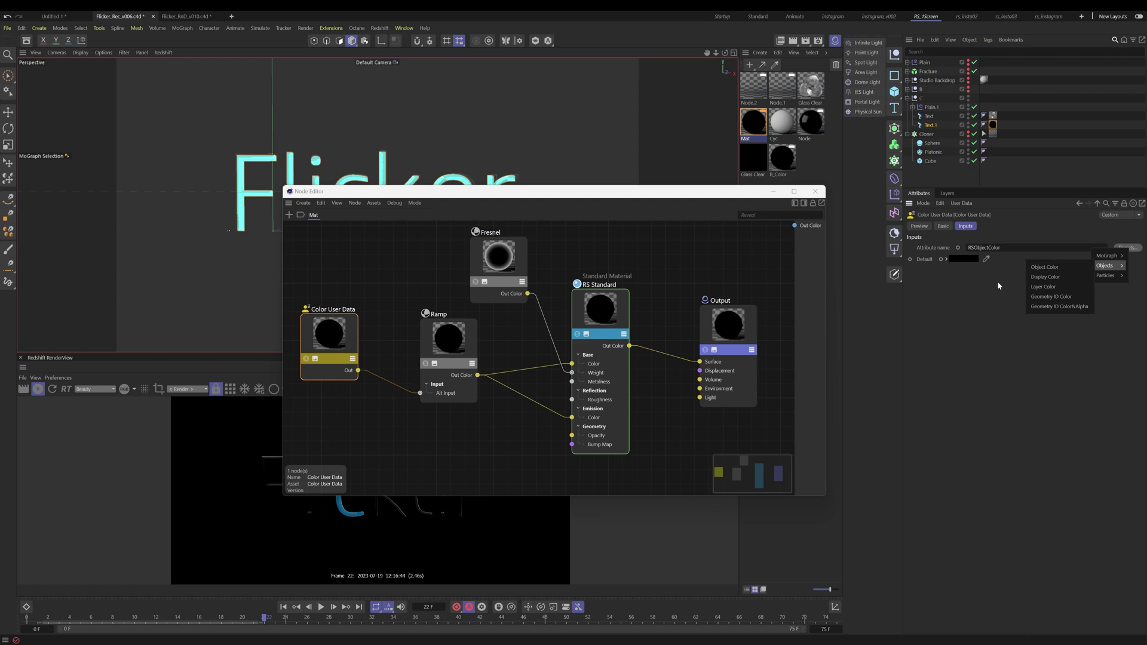
pyautogui.click(1080, 263)
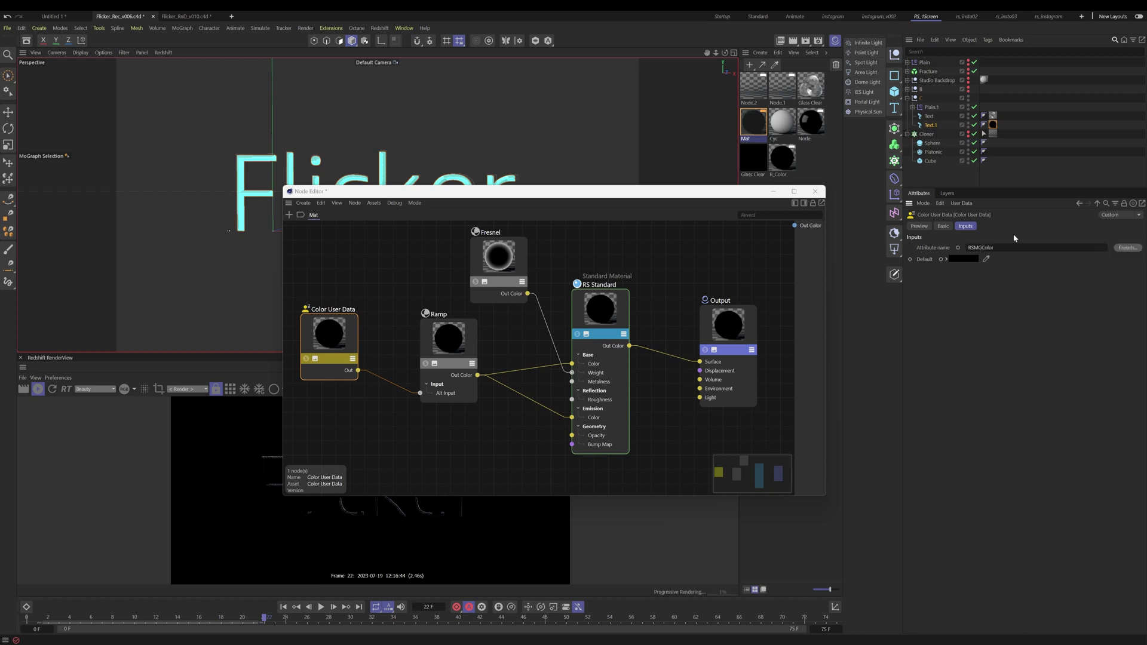
pyautogui.moveTo(653, 192); pyautogui.dragTo(948, 144)
pyautogui.moveTo(252, 618); pyautogui.dragTo(81, 629)
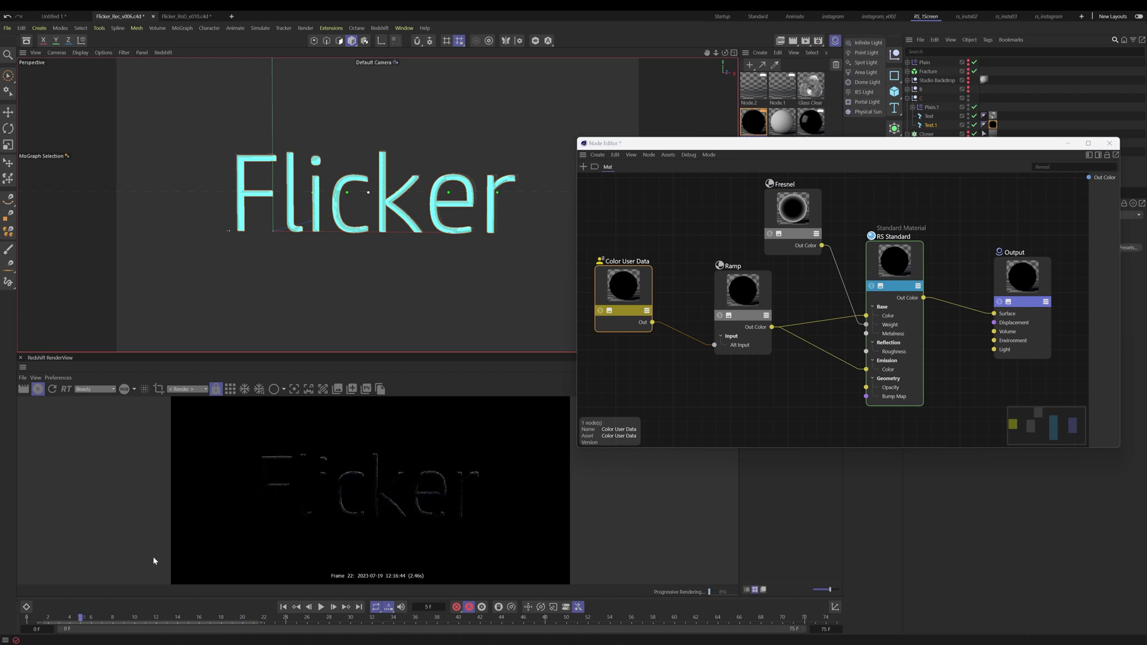
# Set the Color User Data attribute to the Object Color preset, check the render at frame 42, and close the node graph.
pyautogui.moveTo(795, 143); pyautogui.dragTo(543, 145)
pyautogui.click(1128, 248)
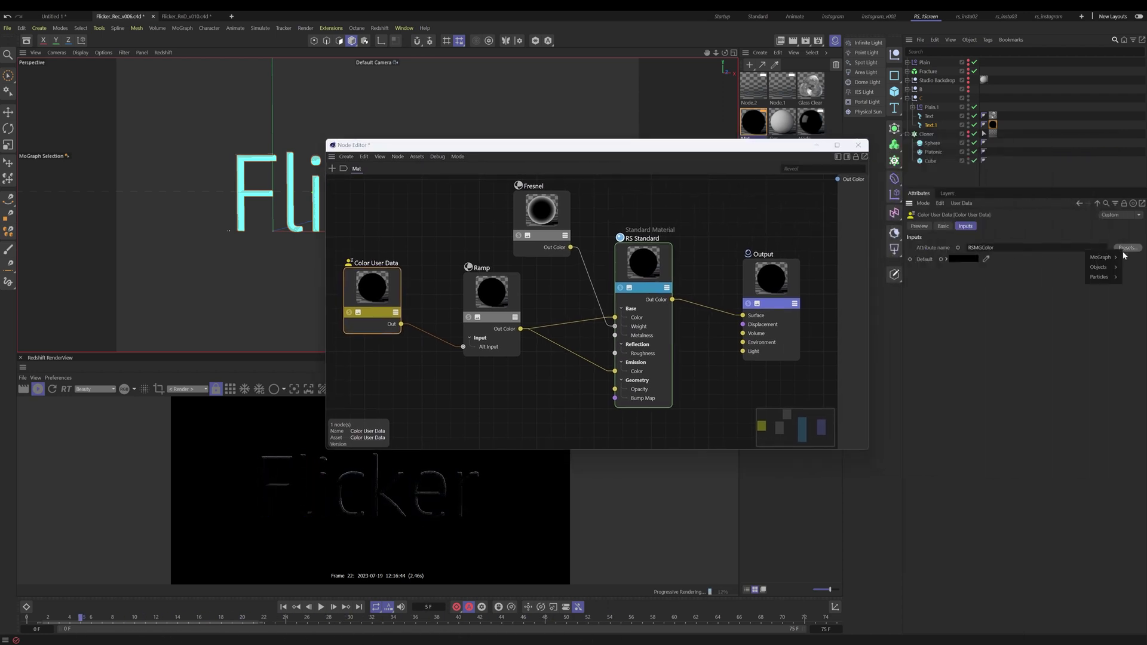
pyautogui.moveTo(1104, 274)
pyautogui.click(1056, 274)
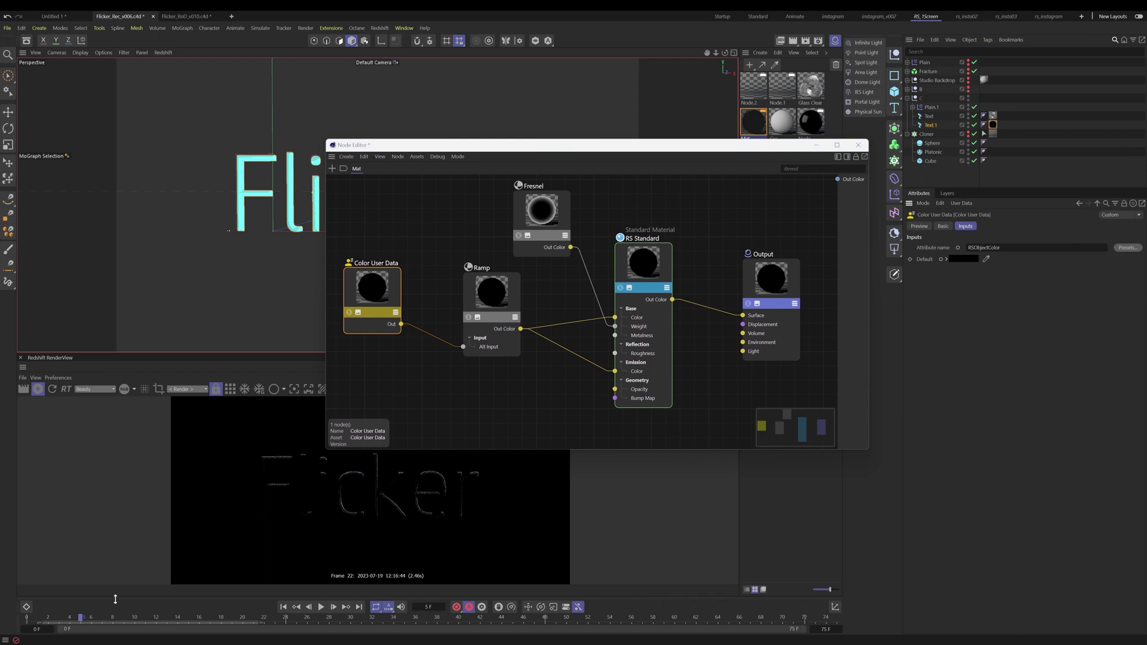
pyautogui.moveTo(122, 619); pyautogui.dragTo(483, 629)
pyautogui.click(859, 145)
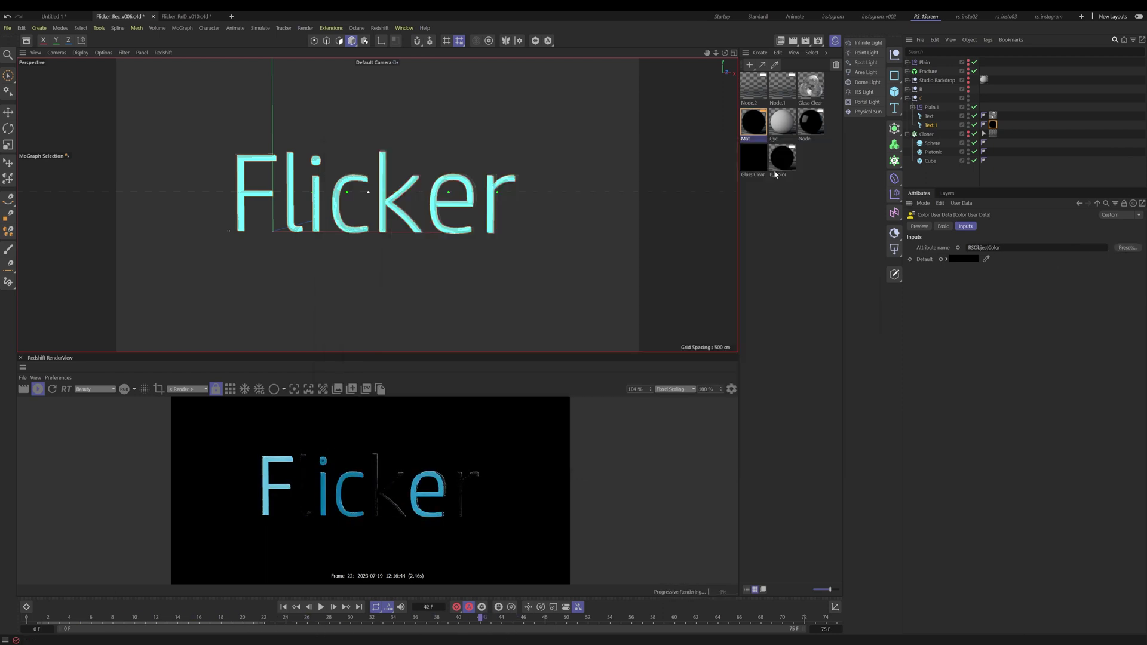
# Switch the viewport display to Constant Shading (Lines) and preview the letters' flicker up to frame 53.
pyautogui.click(80, 53)
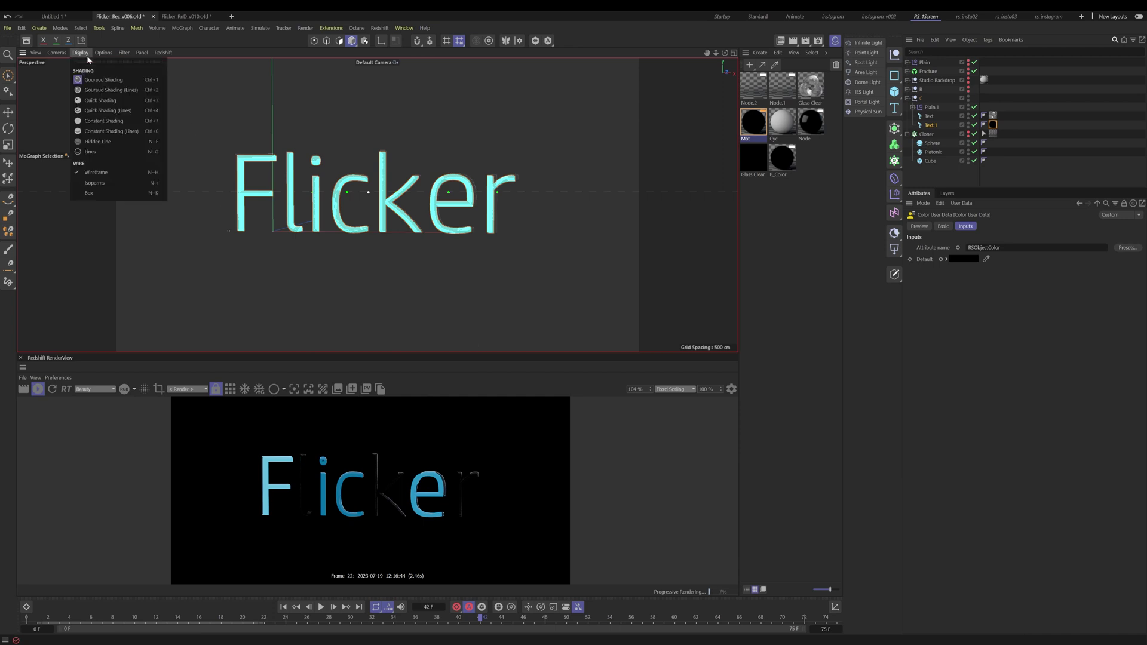
pyautogui.click(125, 132)
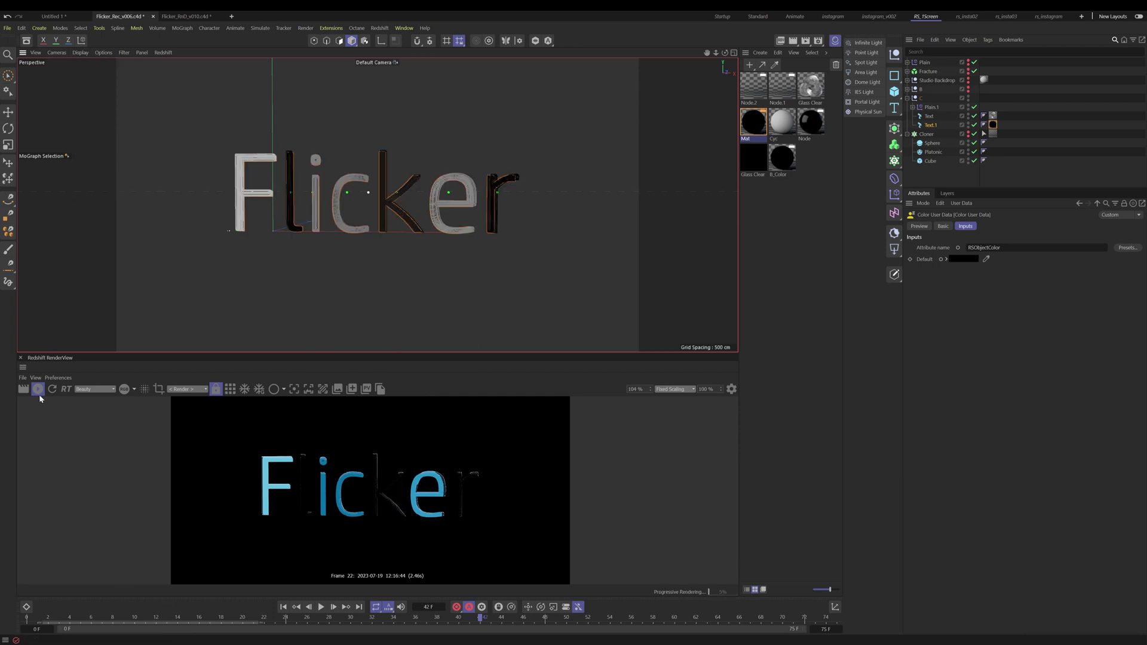
pyautogui.moveTo(107, 619); pyautogui.dragTo(600, 634)
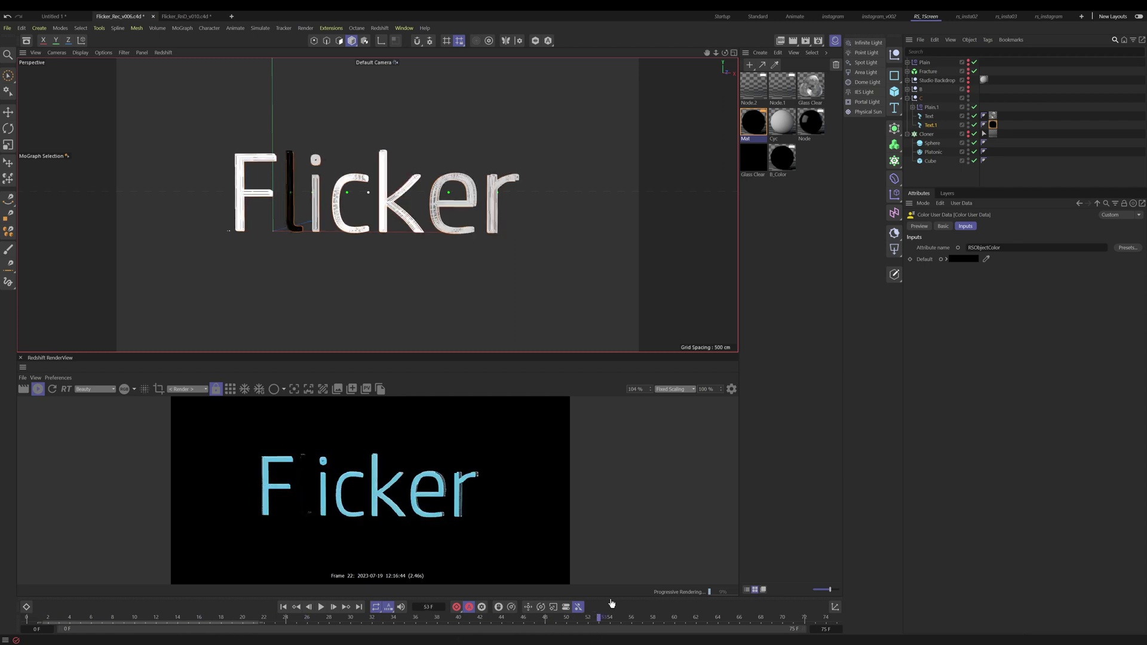
# Set the seed of the Random Field under Plain.1 to 123576 and preview the flicker along the timeline.
pyautogui.click(931, 108)
pyautogui.click(1005, 227)
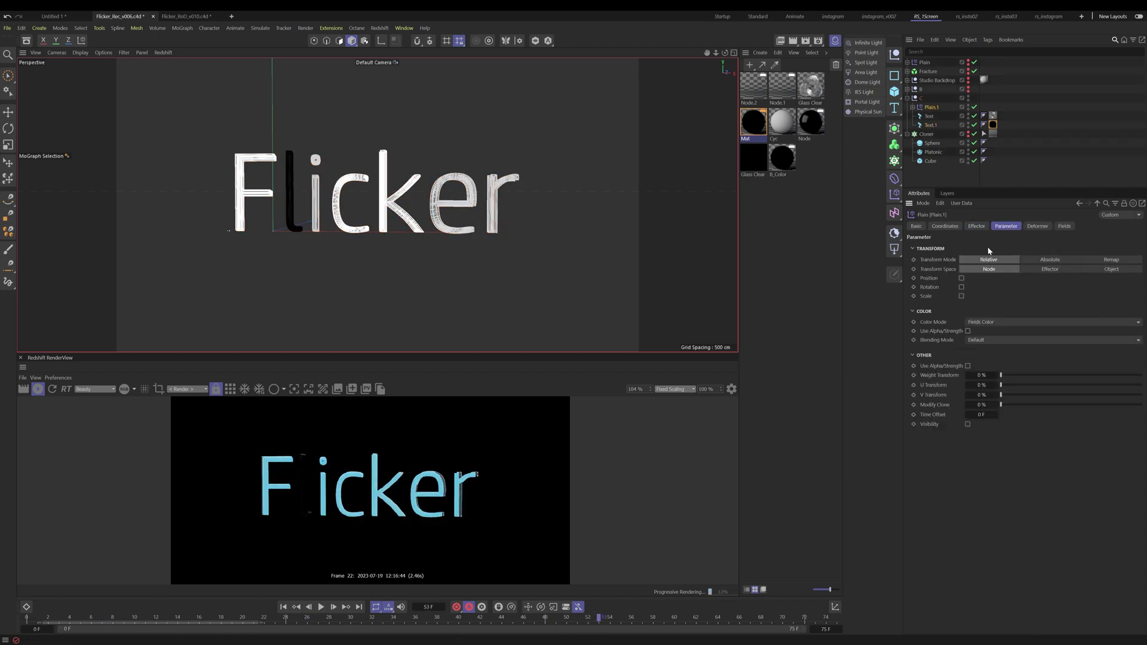
pyautogui.click(913, 108)
pyautogui.click(943, 117)
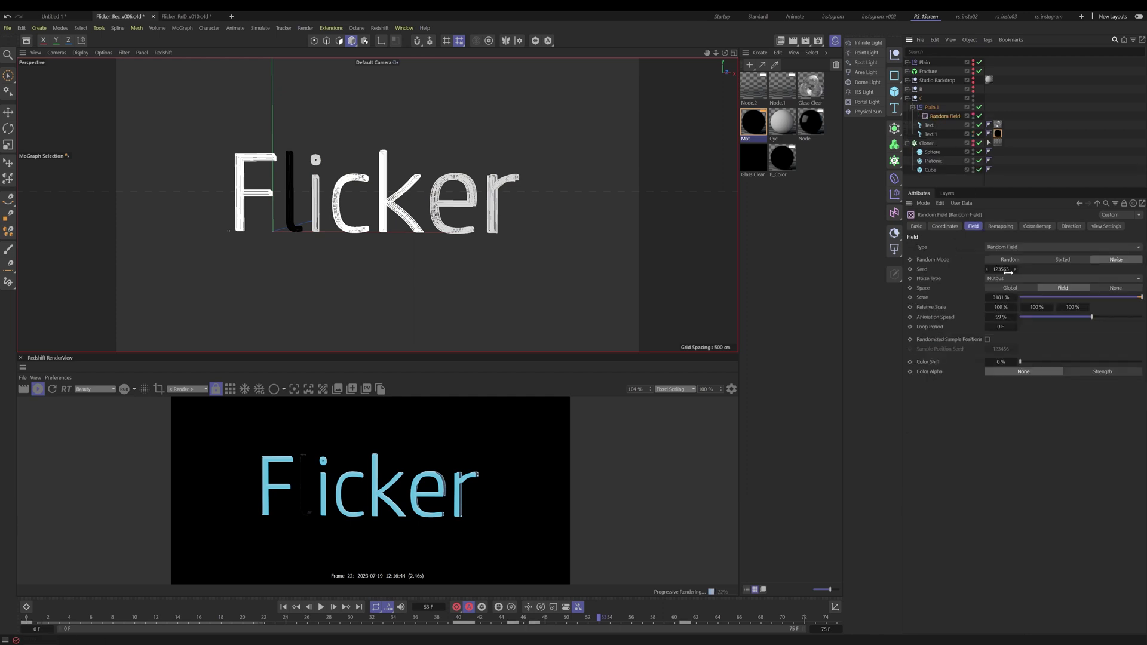
pyautogui.moveTo(1005, 270); pyautogui.dragTo(1020, 268)
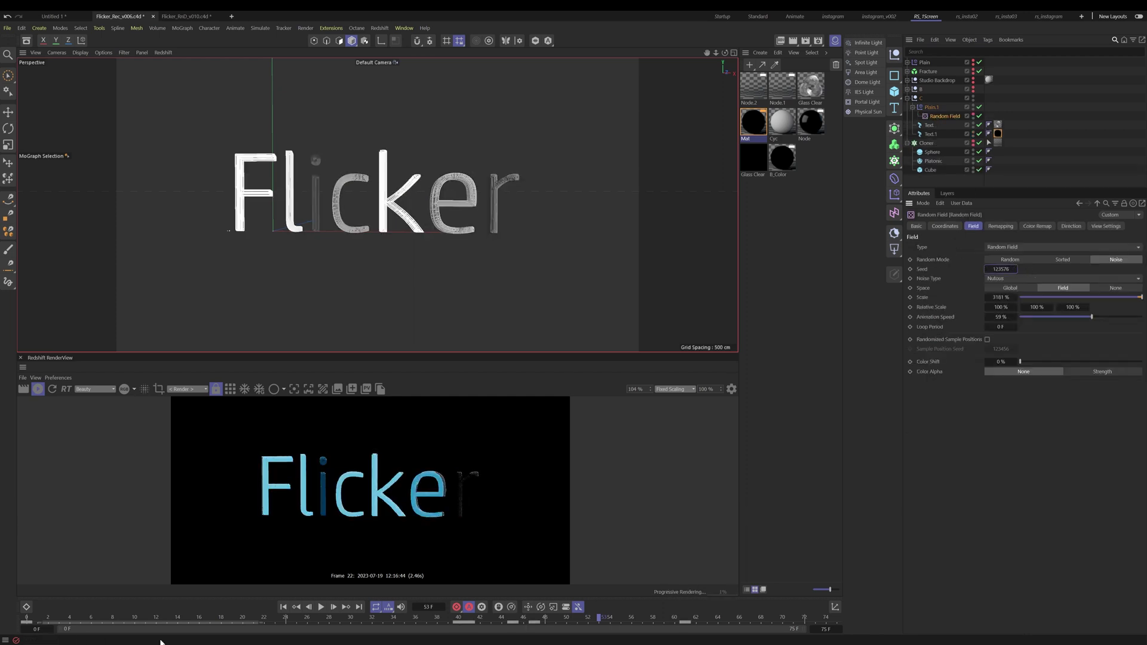
pyautogui.moveTo(214, 620)
pyautogui.mouseDown()
pyautogui.moveTo(153, 616)
pyautogui.moveTo(591, 627)
pyautogui.mouseUp()
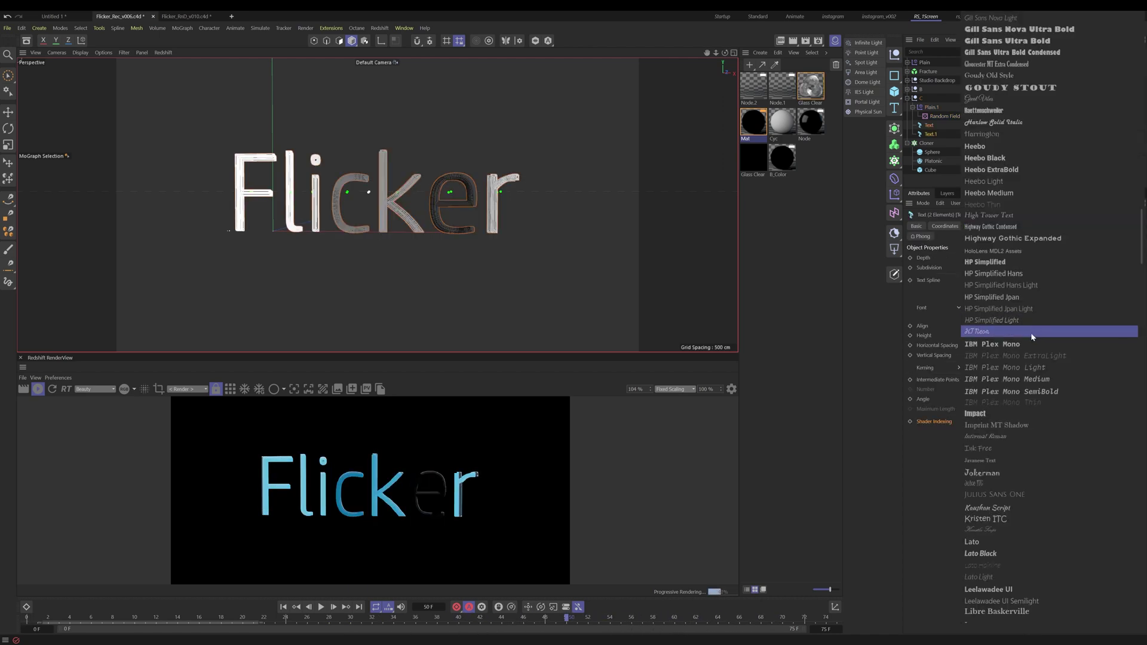
# Change the font of both Flicker text objects to HT Neon and preview the animation up to frame 63.
pyautogui.click(1033, 334)
pyautogui.click(484, 622)
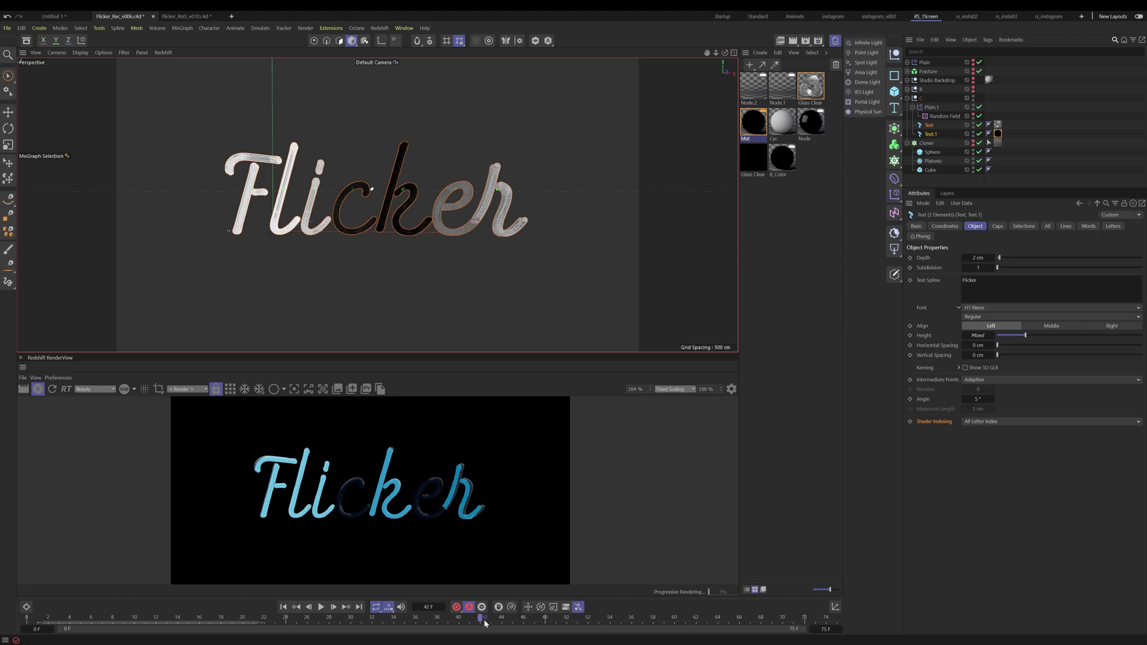
pyautogui.moveTo(484, 621)
pyautogui.mouseDown()
pyautogui.moveTo(738, 621)
pyautogui.moveTo(1, 635)
pyautogui.moveTo(719, 619)
pyautogui.mouseUp()
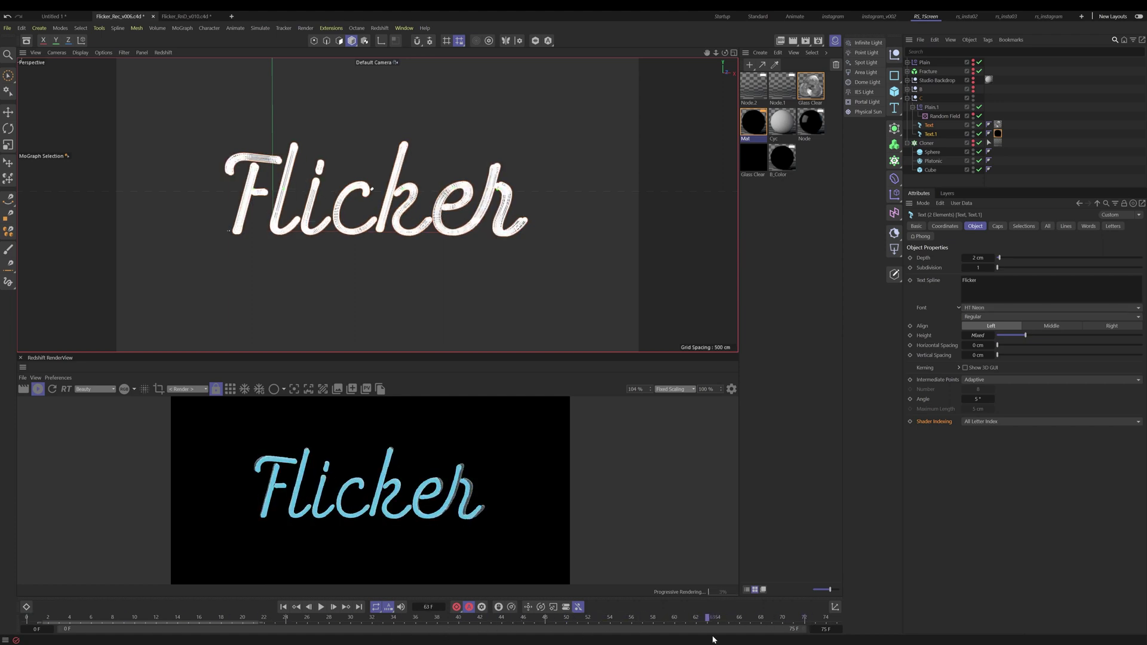
# Select the Random Field under Plain.1, undo the stray area light, and widen the attributes area.
pyautogui.click(944, 116)
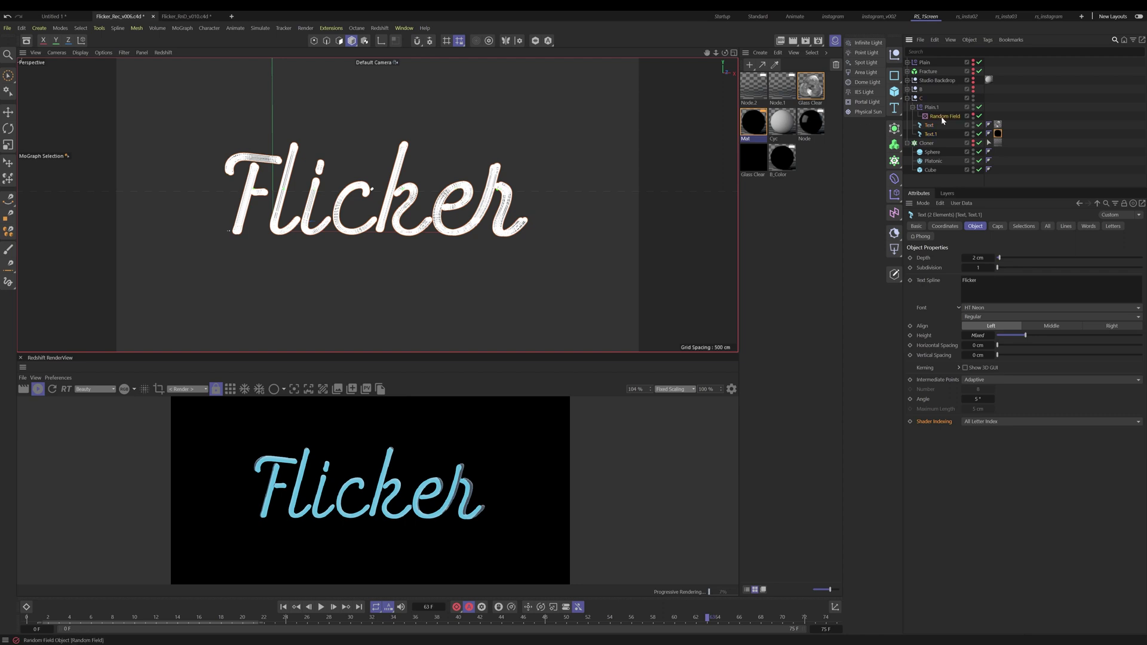
pyautogui.click(900, 245)
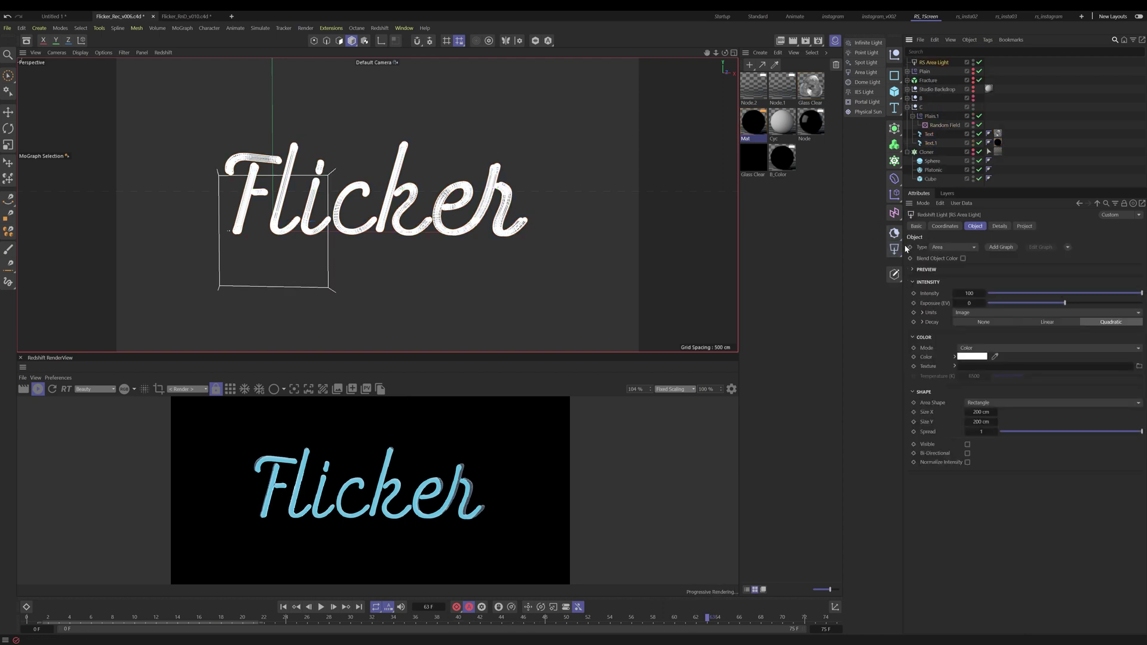
pyautogui.hotkey('ctrl', 'z')
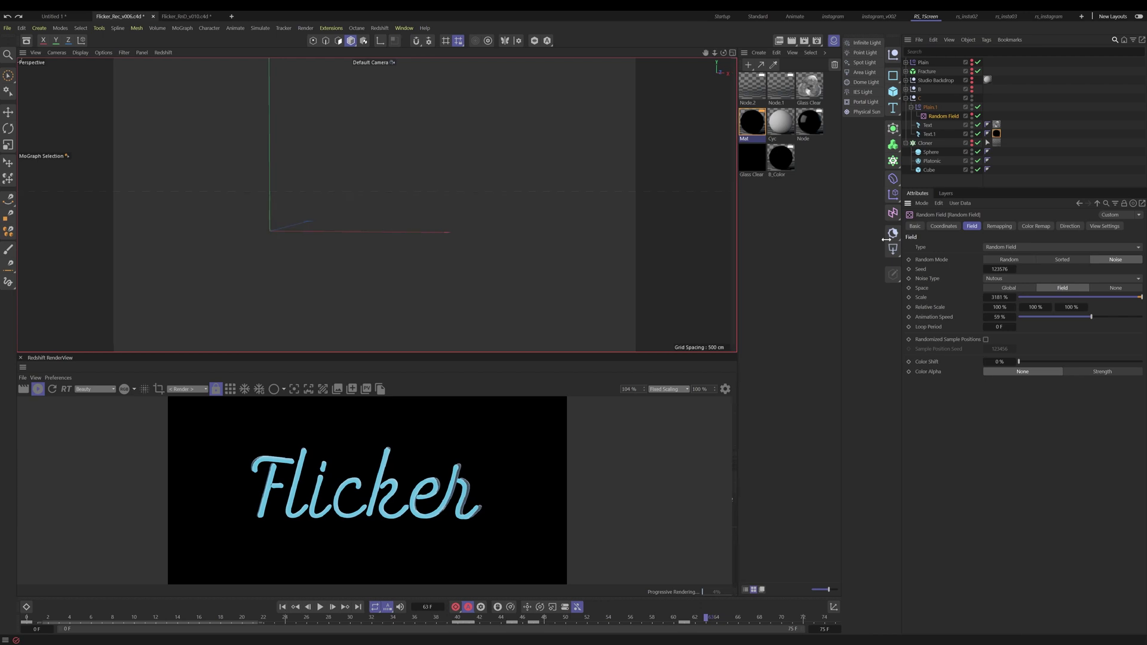
pyautogui.moveTo(903, 241); pyautogui.dragTo(820, 241)
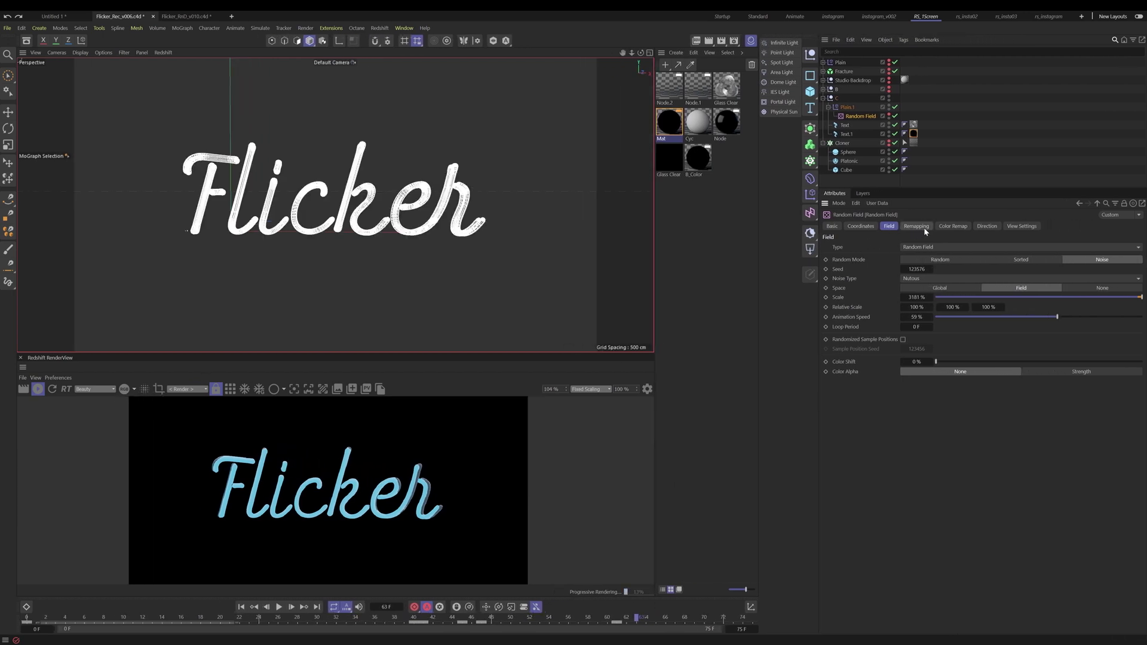
# Examine how the Random Field's animated Remapping values affect the letters at frames 40, 51 and 46.
pyautogui.click(953, 225)
pyautogui.click(916, 225)
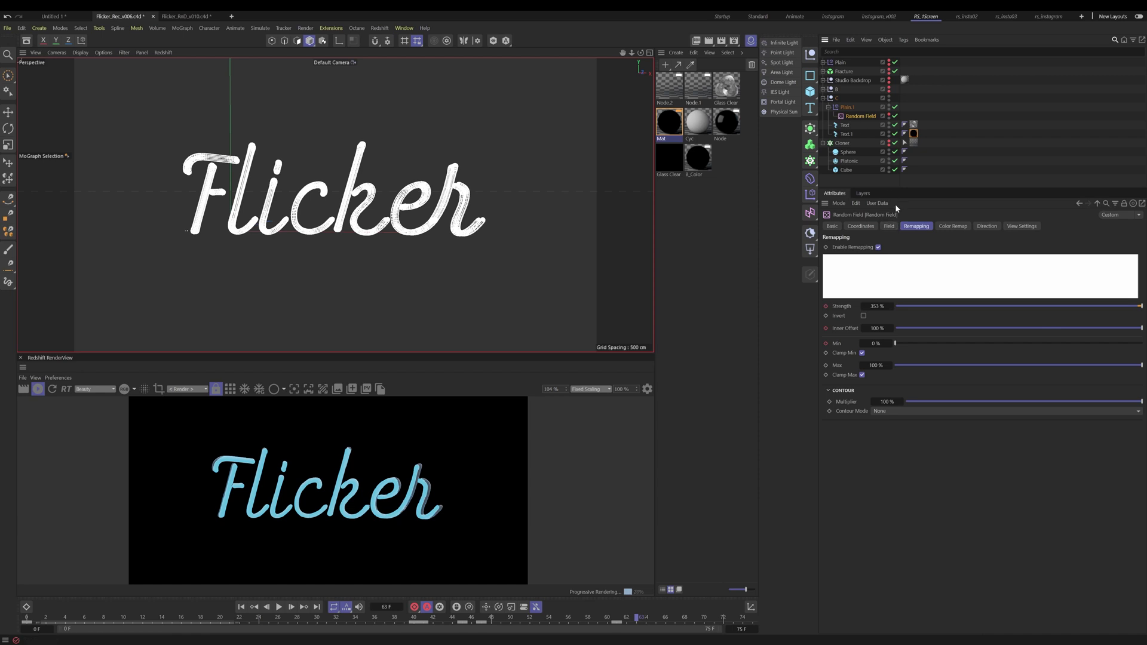
pyautogui.click(406, 614)
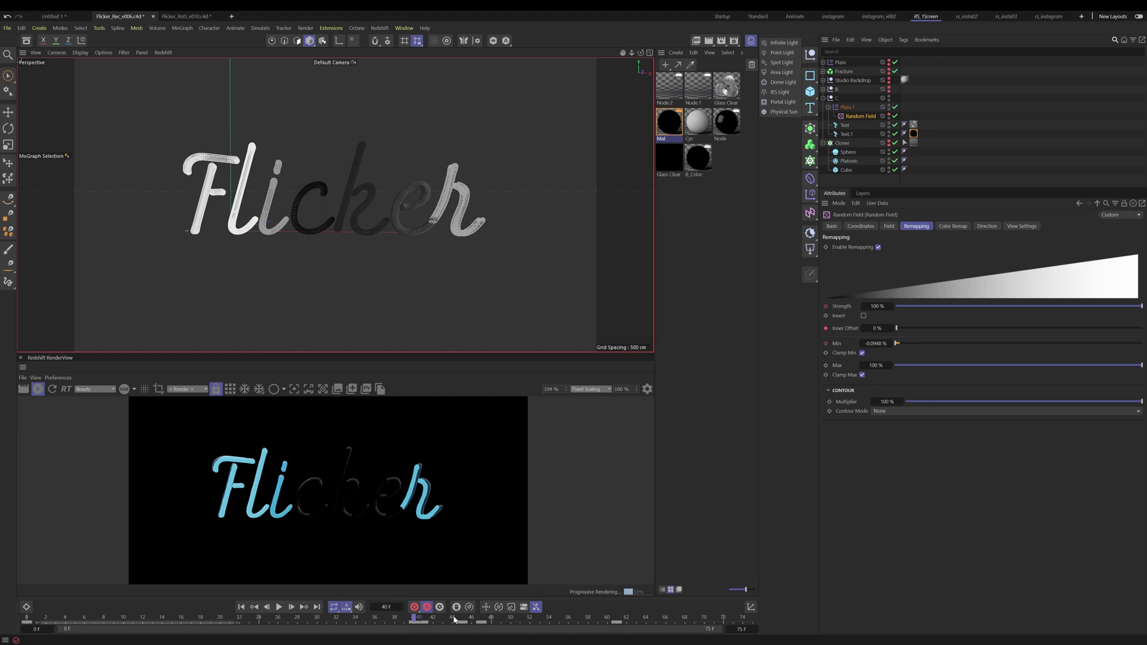
pyautogui.moveTo(440, 620); pyautogui.dragTo(520, 624)
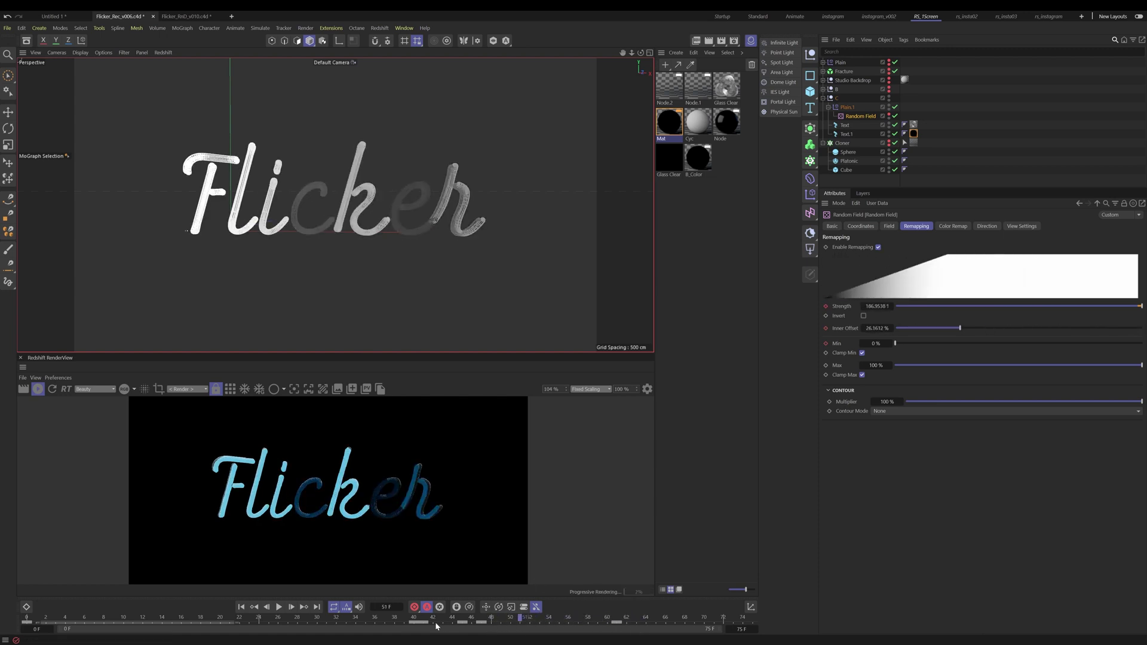
pyautogui.moveTo(432, 620); pyautogui.dragTo(471, 625)
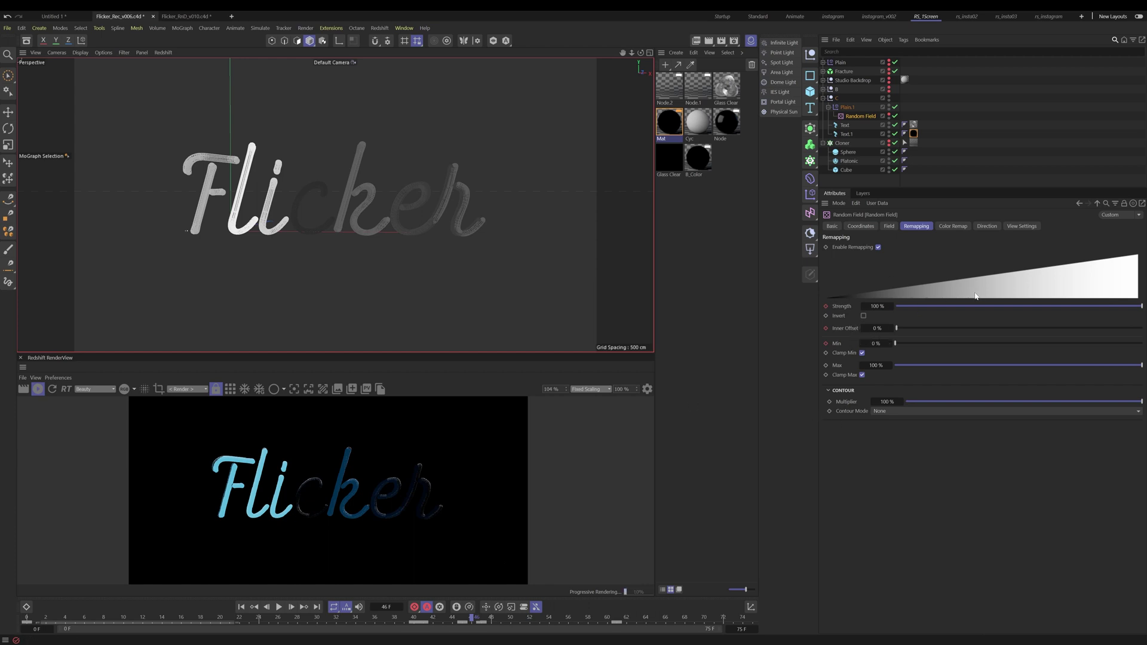
# Compare the Random Field's Color Remap gradient with its Remapping settings and scrub through the flicker keyframes.
pyautogui.click(953, 228)
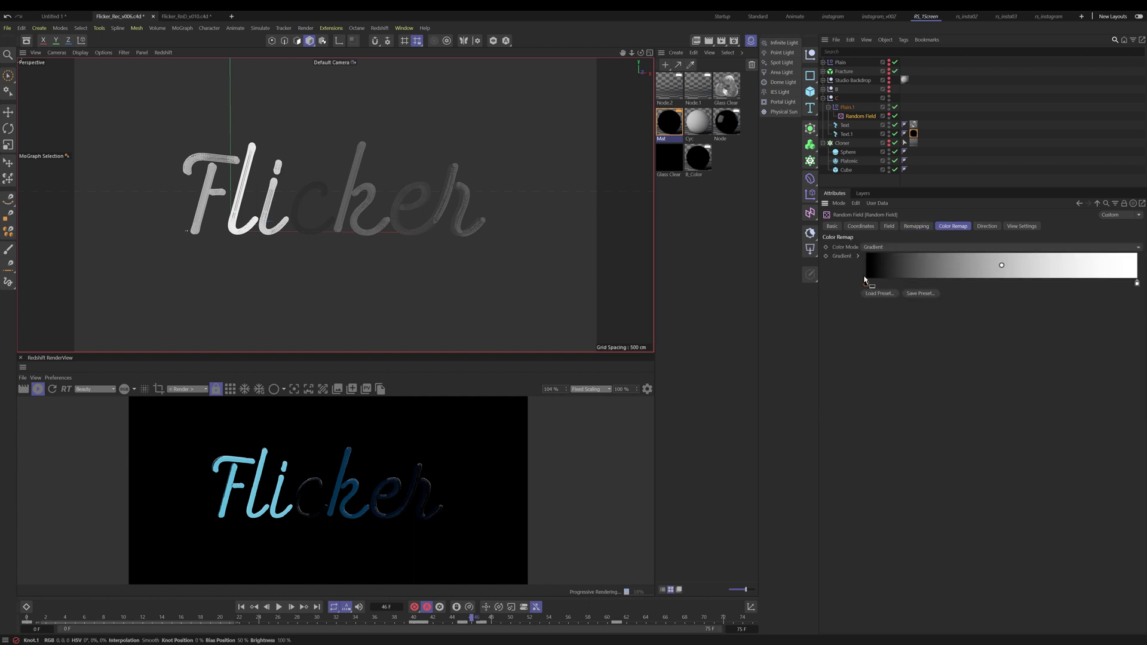
pyautogui.click(912, 231)
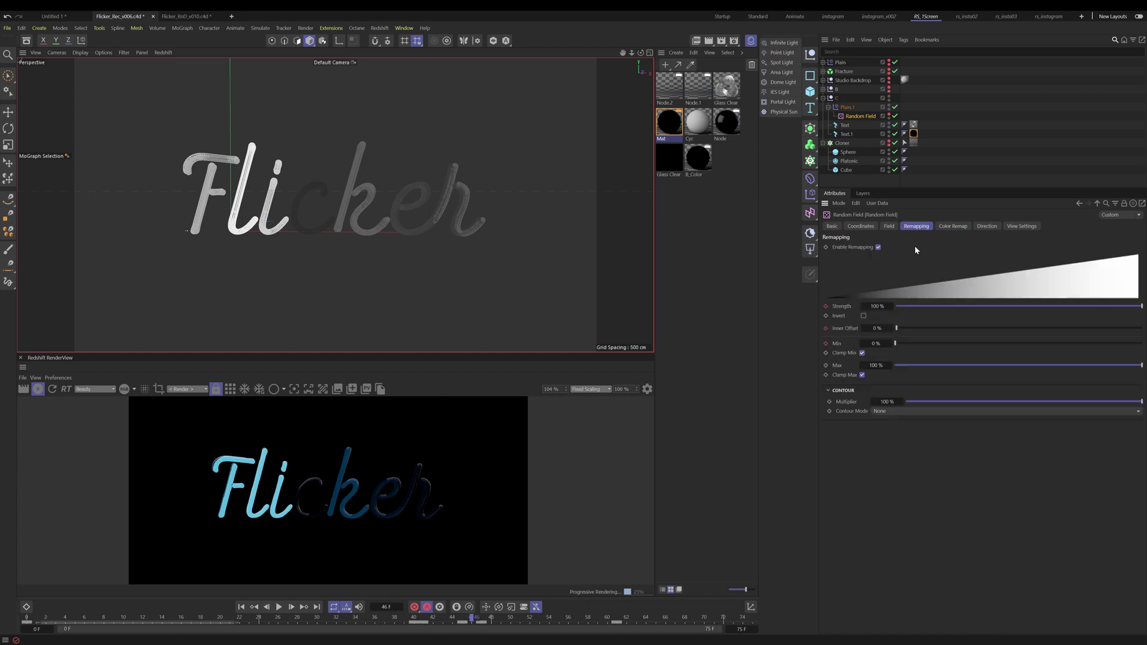
pyautogui.click(951, 227)
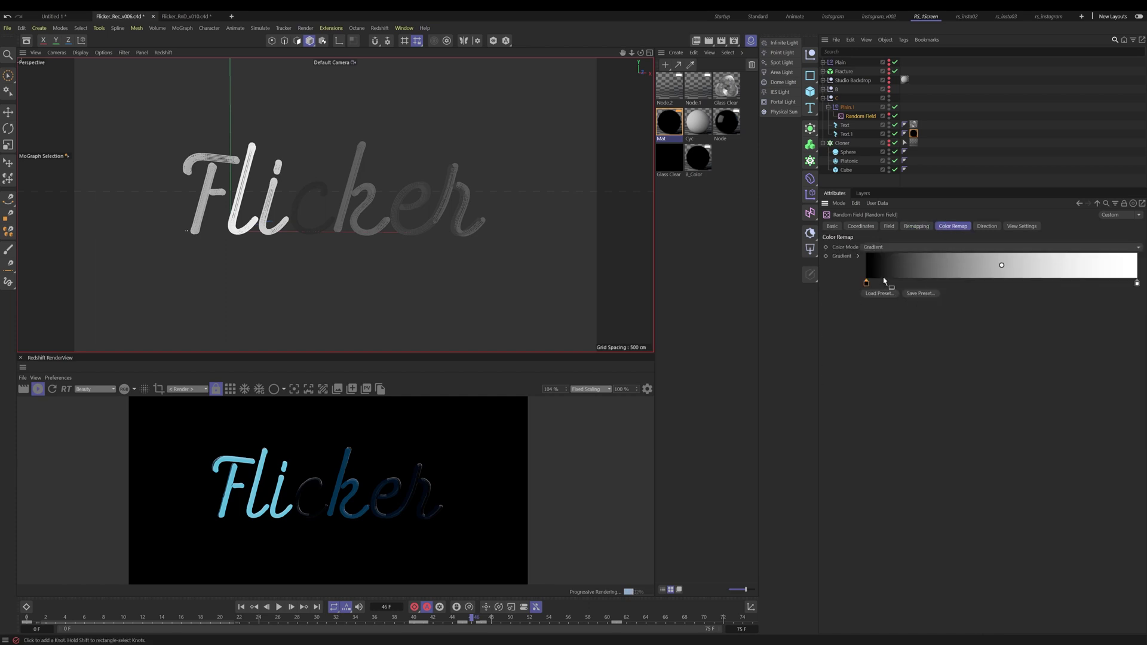
pyautogui.click(919, 228)
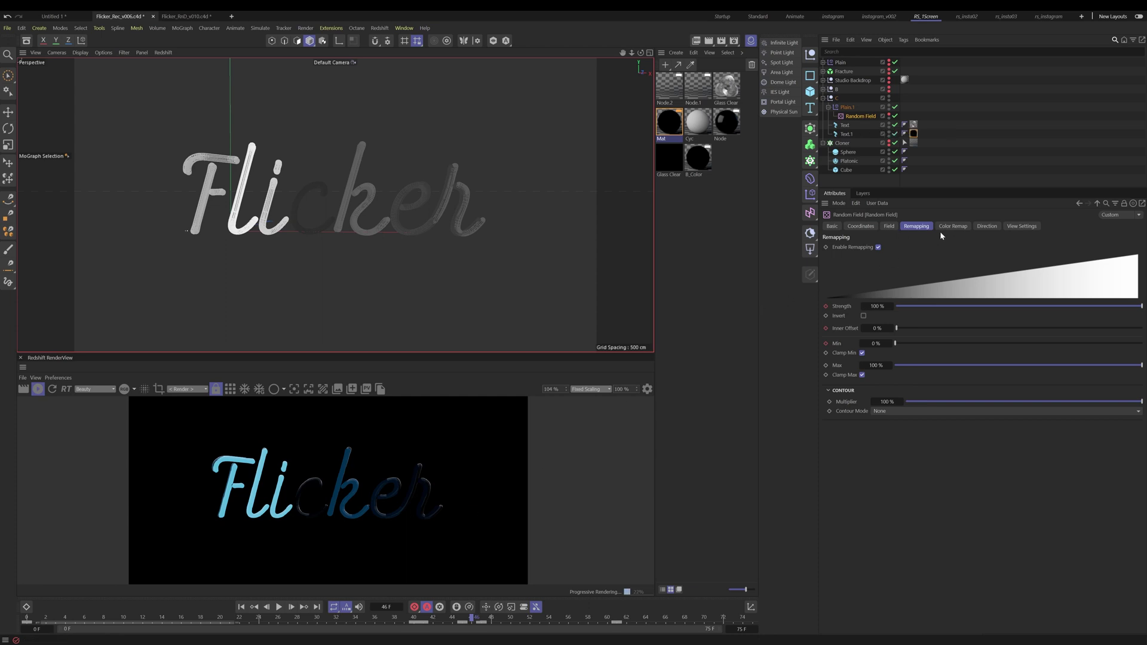
pyautogui.moveTo(426, 622); pyautogui.dragTo(555, 625)
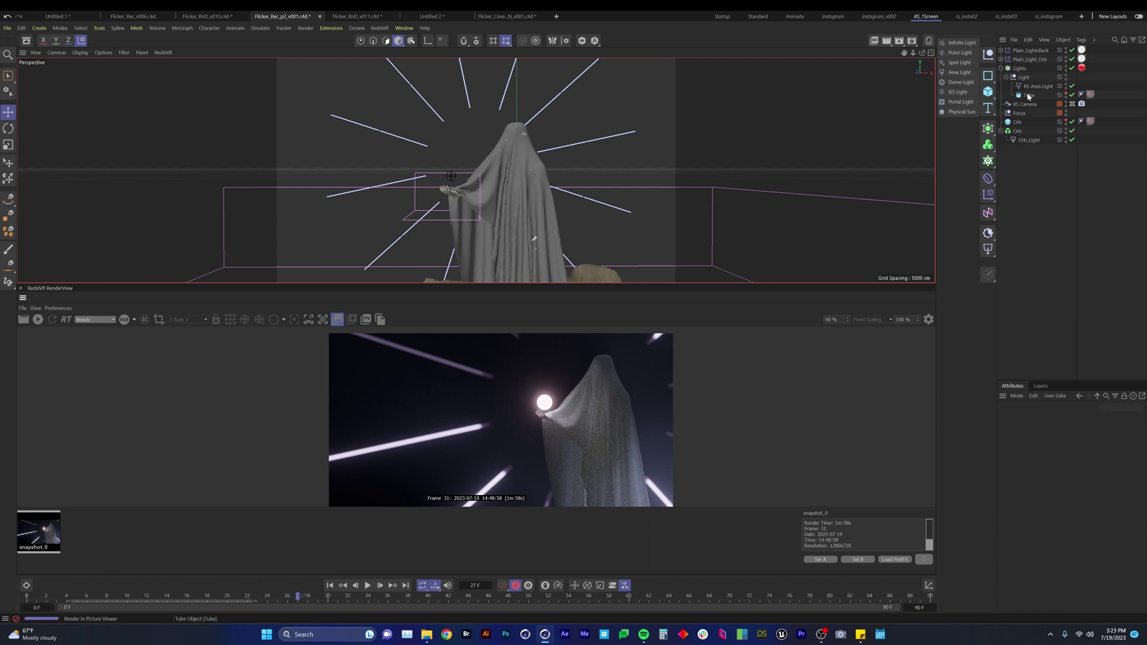
# Examine the Lights cloner around the draped figure, including its Plain_LightsBack effector and the Light group with RS Area Light and Tube.
pyautogui.click(1002, 69)
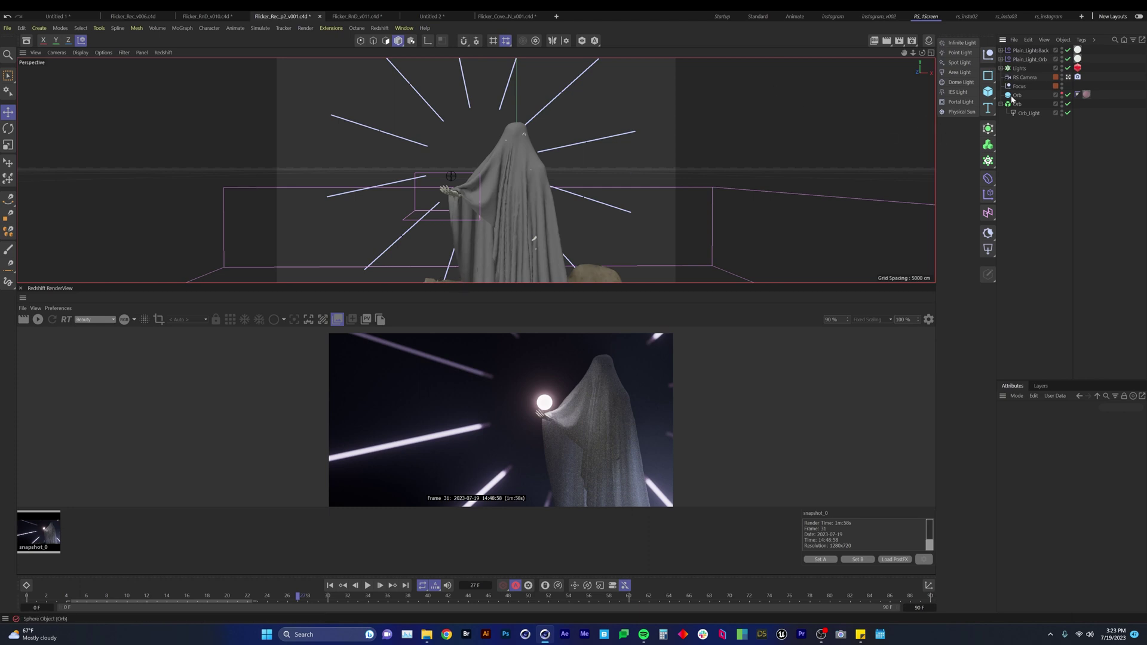
pyautogui.click(1018, 69)
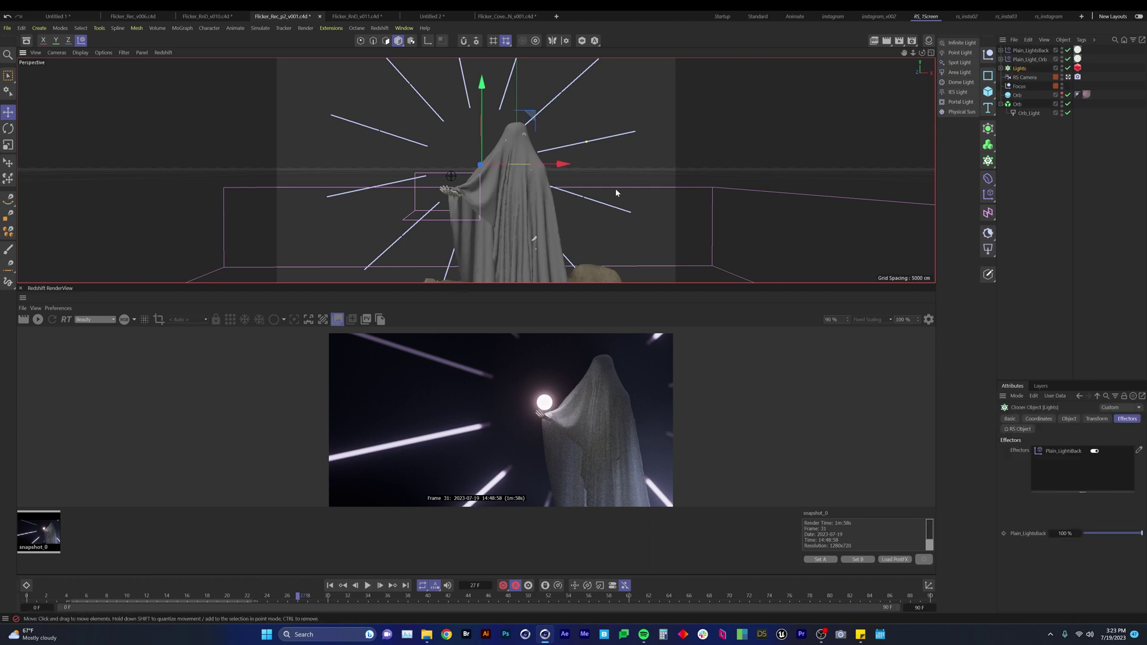
pyautogui.keyDown('alt'); pyautogui.moveTo(570, 174); pyautogui.dragTo(556, 197, button='middle'); pyautogui.keyUp('alt')
pyautogui.keyDown('alt'); pyautogui.moveTo(557, 198); pyautogui.dragTo(447, 189); pyautogui.keyUp('alt')
pyautogui.keyDown('alt'); pyautogui.moveTo(447, 189); pyautogui.dragTo(576, 238, button='middle'); pyautogui.keyUp('alt')
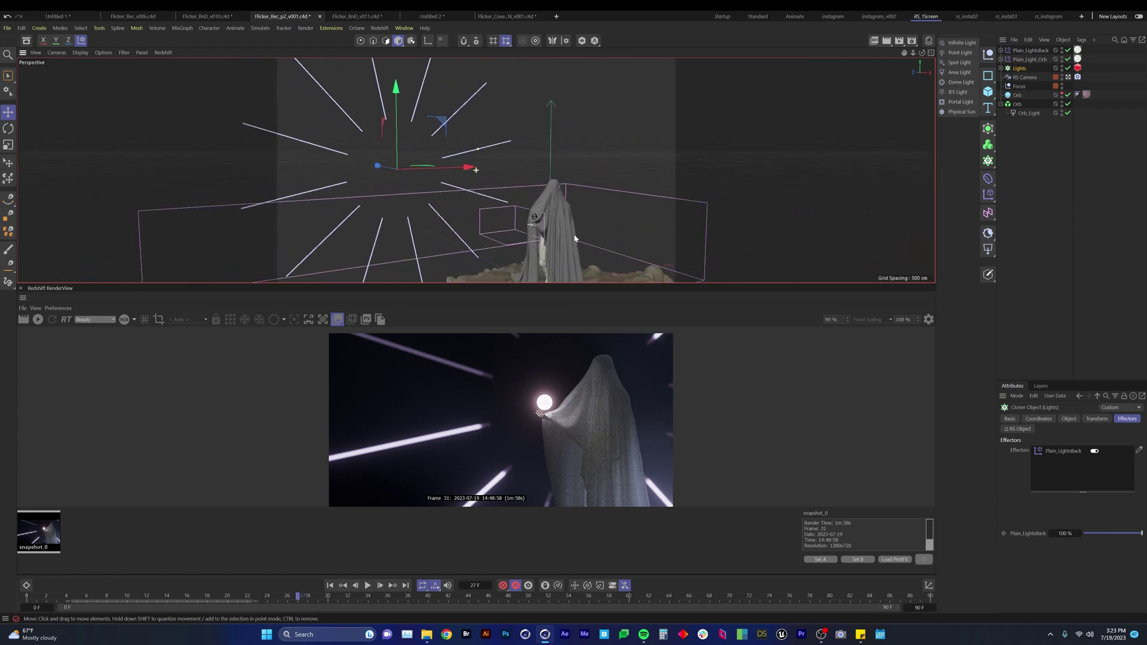
pyautogui.keyDown('alt'); pyautogui.moveTo(371, 188); pyautogui.dragTo(418, 178); pyautogui.keyUp('alt')
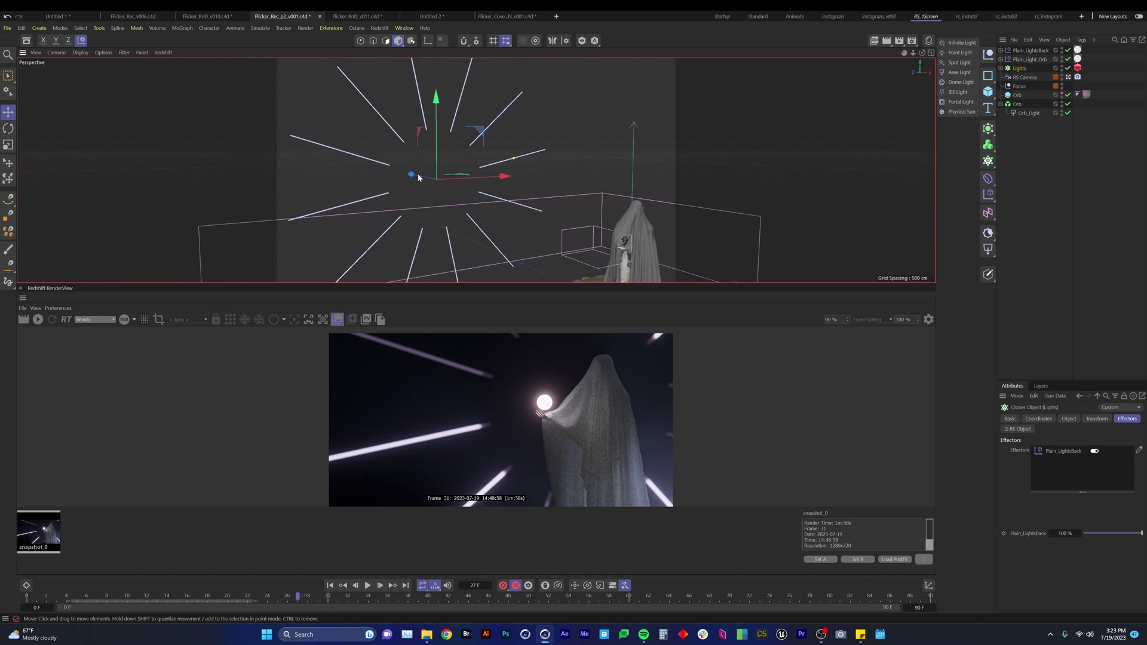
pyautogui.click(1002, 69)
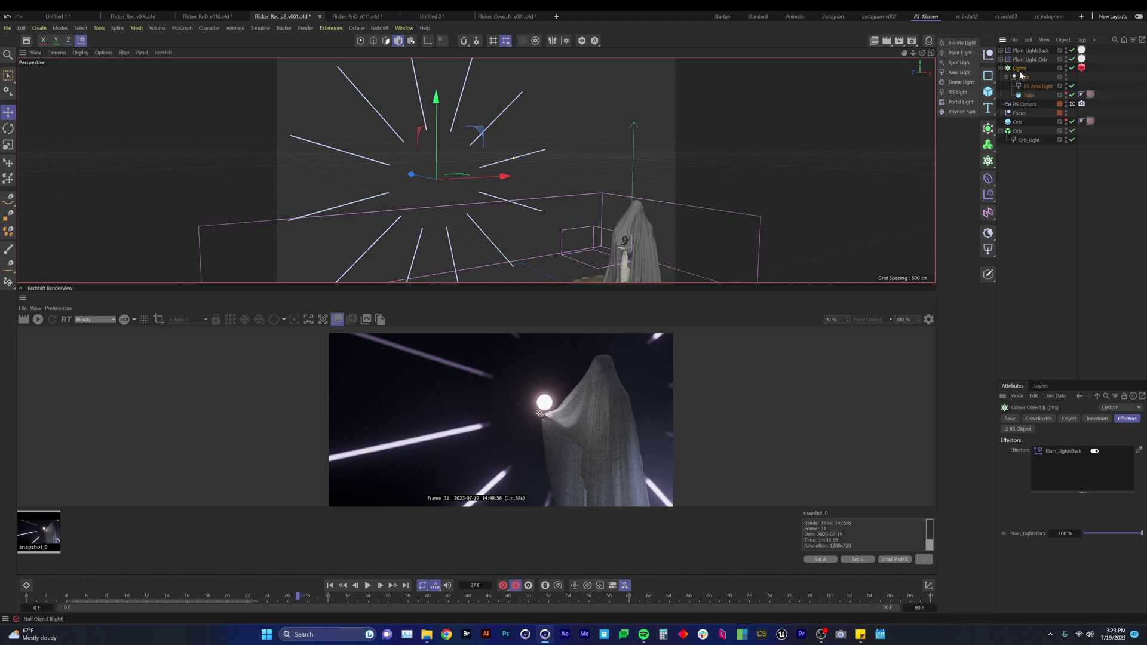
pyautogui.keyDown('alt'); pyautogui.moveTo(603, 233); pyautogui.dragTo(522, 176, button='middle'); pyautogui.keyUp('alt')
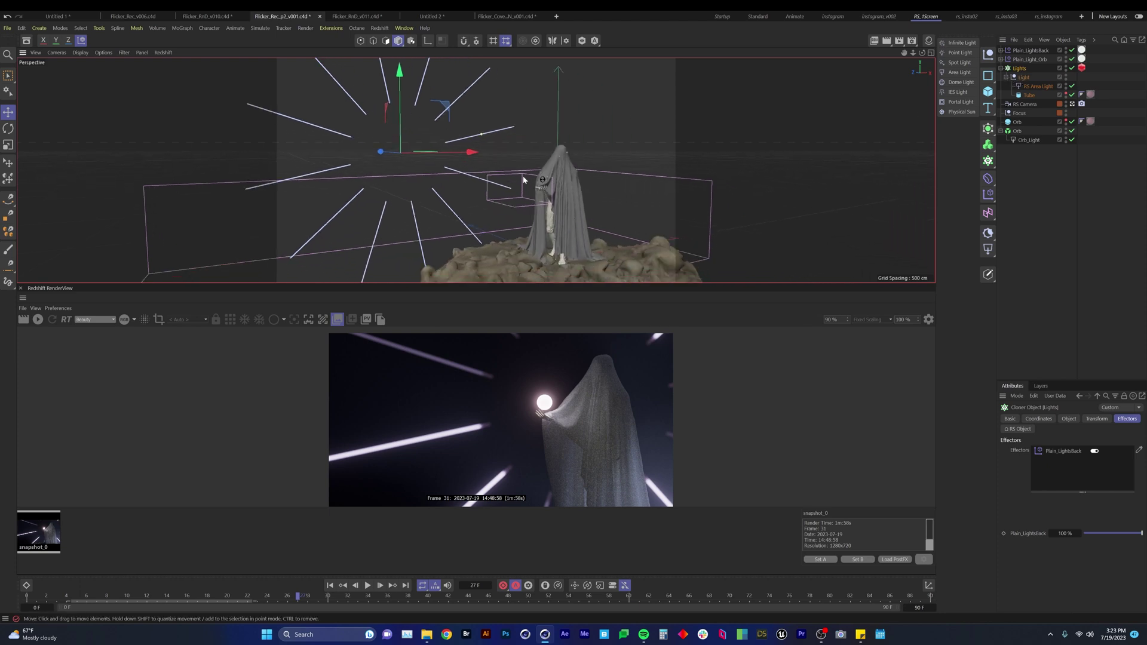
# Examine the Orb fracture object above the figure's open hand and its assigned Plain_Light_Orb effector.
pyautogui.keyDown('alt'); pyautogui.moveTo(534, 174); pyautogui.dragTo(550, 175, button='right'); pyautogui.keyUp('alt')
pyautogui.scroll(5, 574, 166)
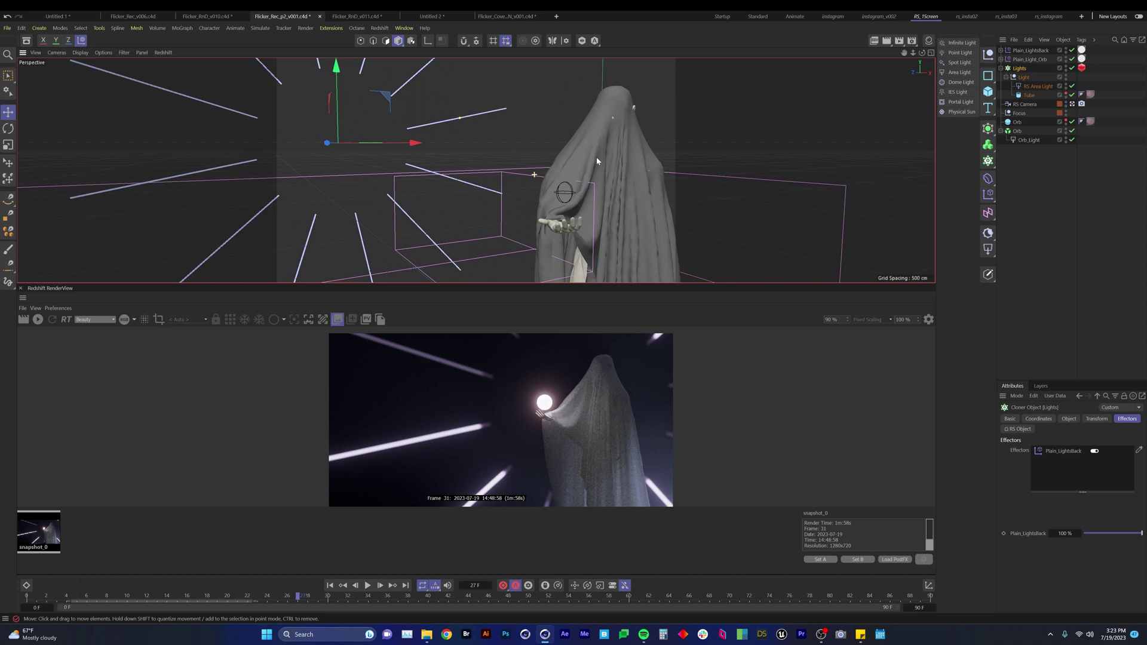
pyautogui.click(1017, 131)
pyautogui.press('o')
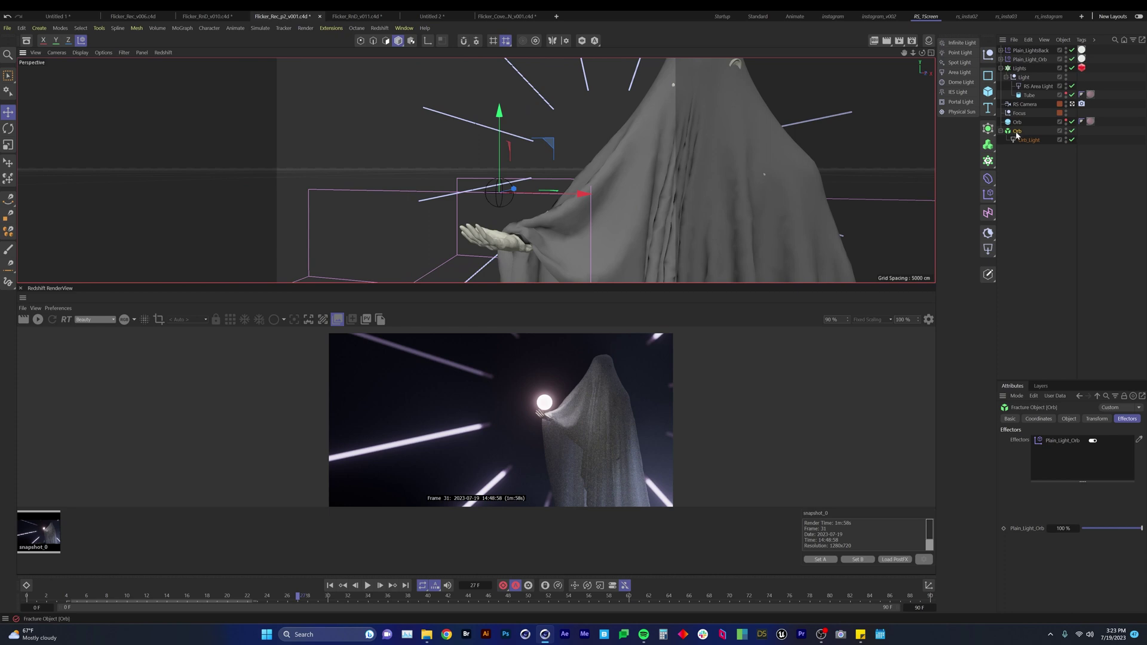
pyautogui.keyDown('alt'); pyautogui.moveTo(498, 202); pyautogui.dragTo(450, 209, button='middle'); pyautogui.keyUp('alt')
pyautogui.keyDown('alt'); pyautogui.moveTo(483, 218); pyautogui.dragTo(481, 215); pyautogui.keyUp('alt')
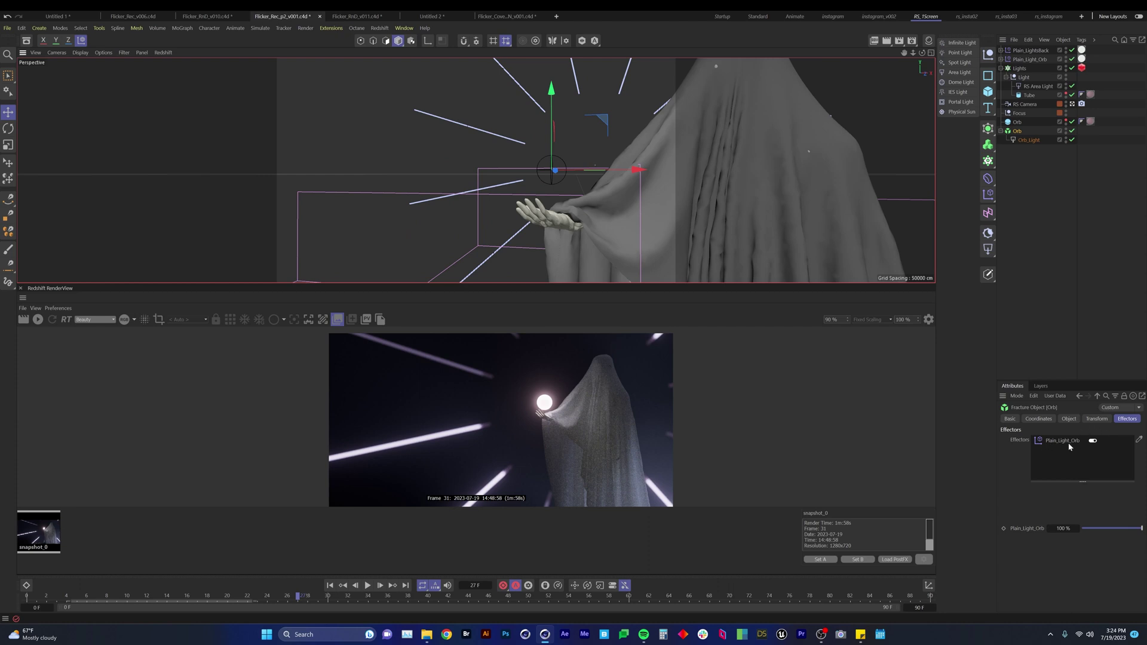
# Inspect the Random Field under Plain_Light_Orb, clear the selection, and preview the animation from its early frames.
pyautogui.click(1031, 50)
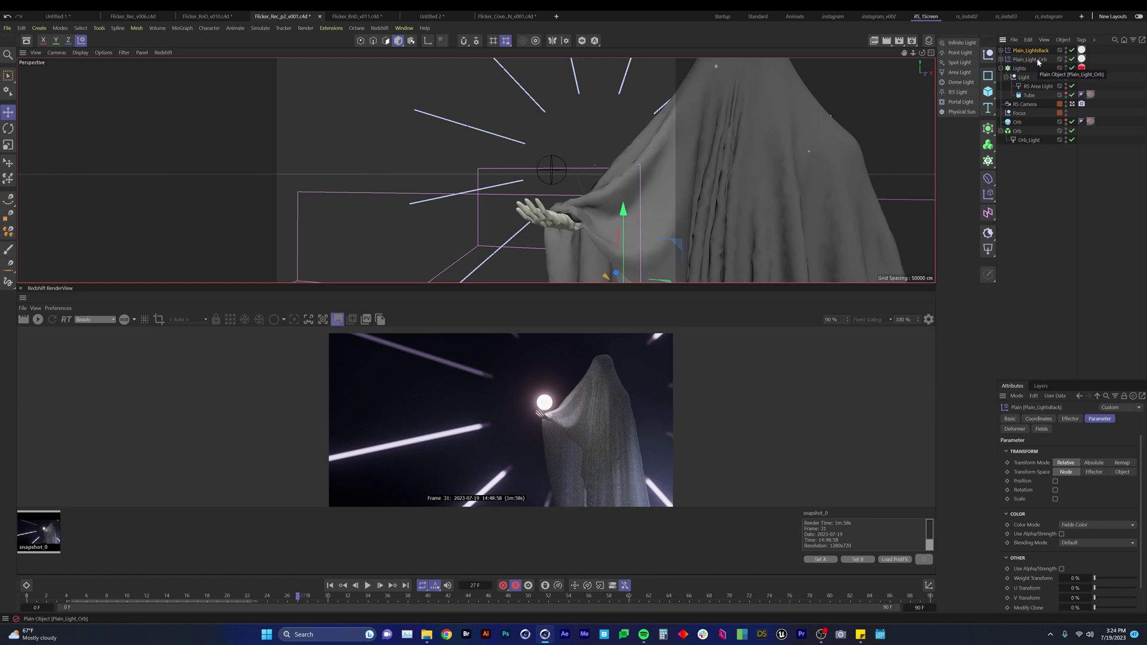
pyautogui.click(1000, 59)
pyautogui.click(1029, 69)
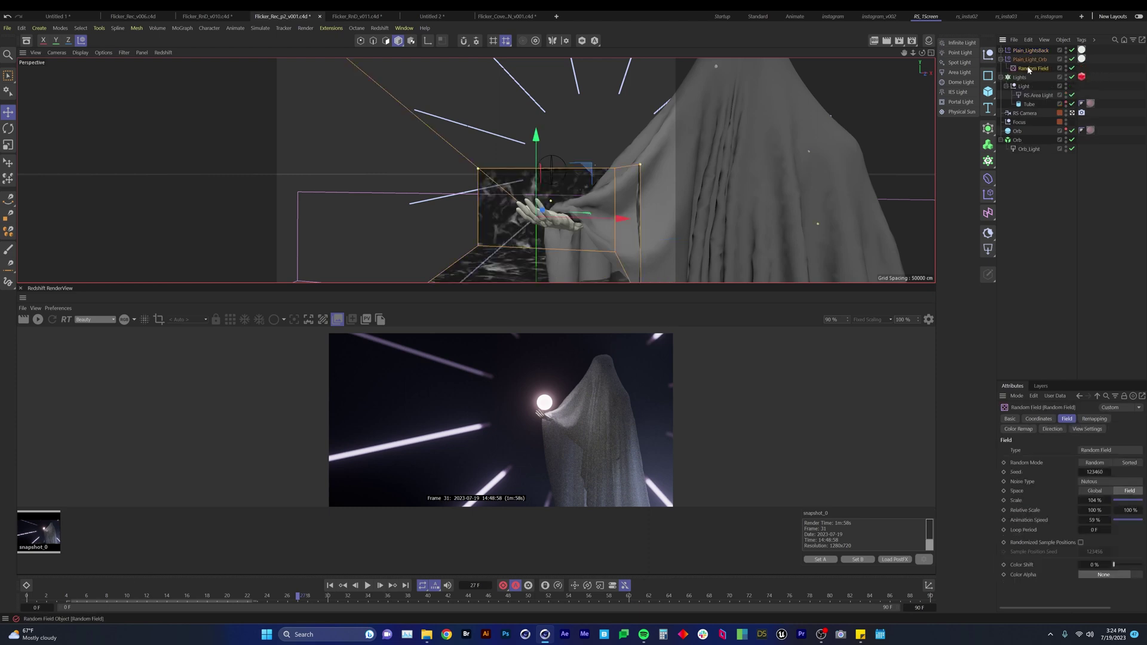
pyautogui.click(1001, 59)
pyautogui.click(899, 168)
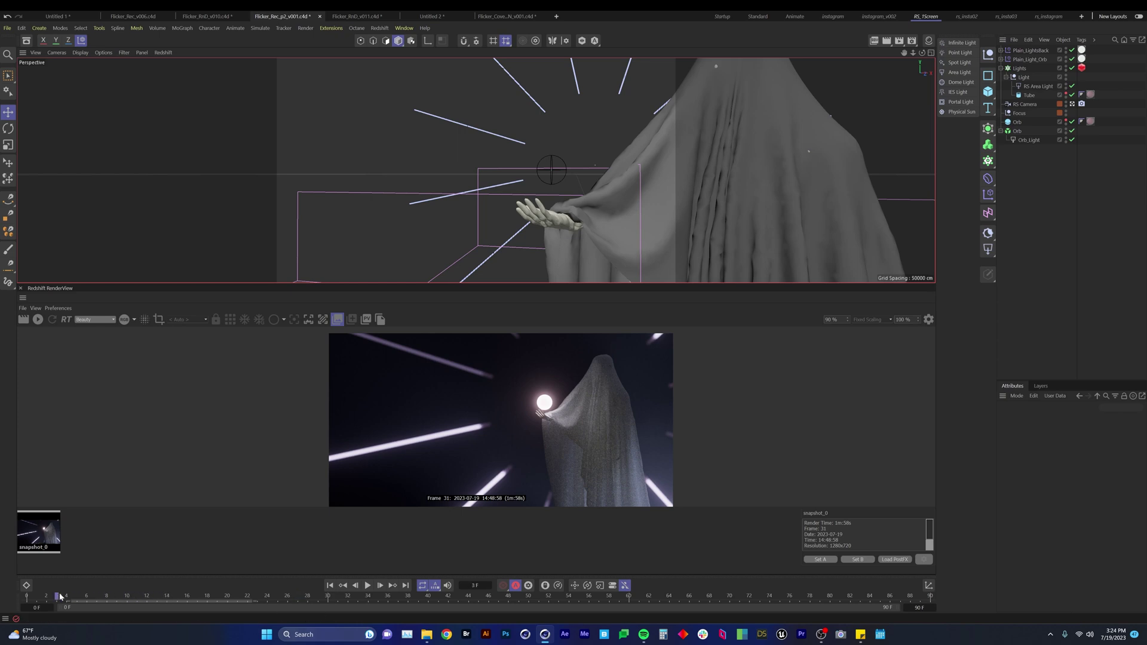
pyautogui.moveTo(60, 596); pyautogui.dragTo(126, 596)
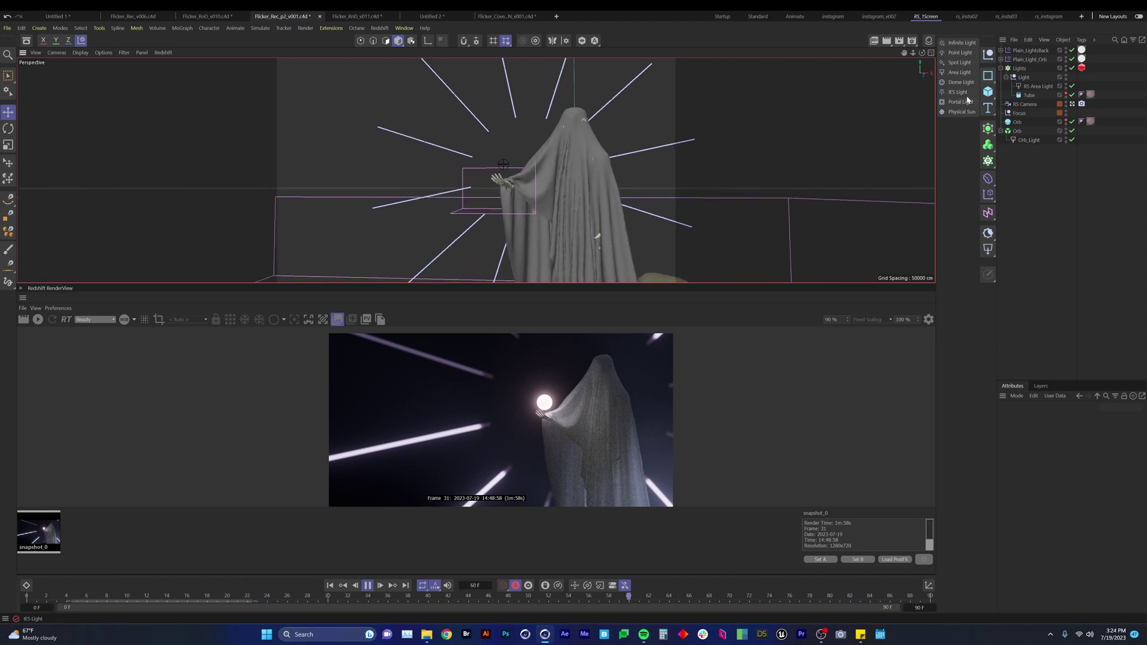
# Enable Blend Object Color on both RS Area Light and Orb_Light, and stop the playback.
pyautogui.click(1038, 86)
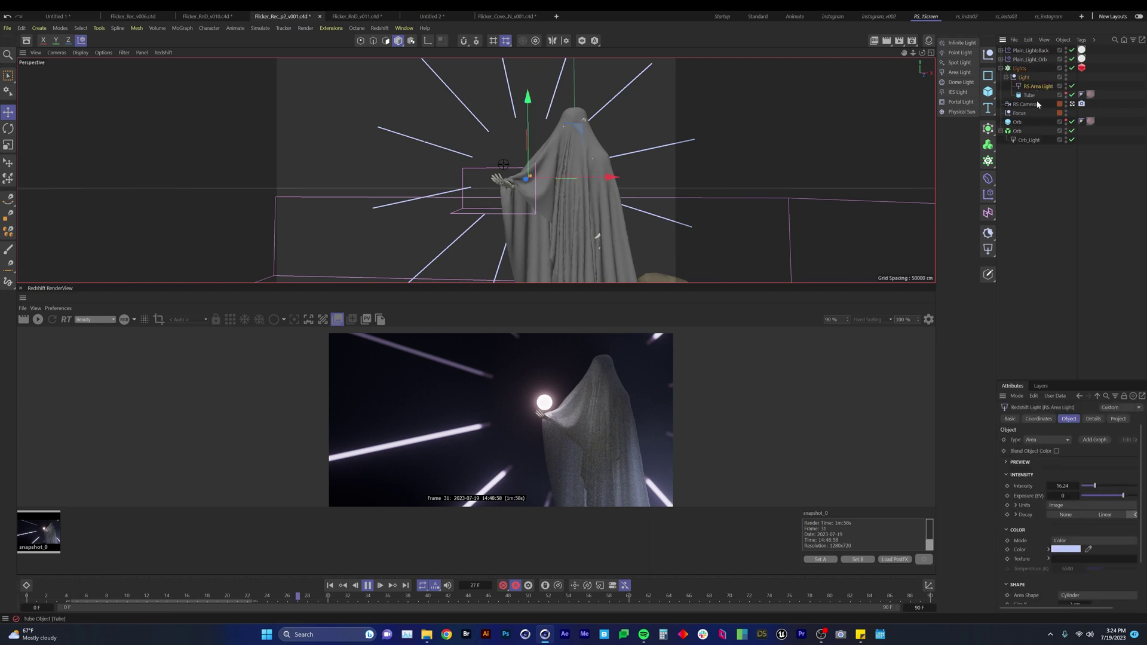
pyautogui.keyDown('ctrl'); pyautogui.click(1029, 140); pyautogui.keyUp('ctrl')
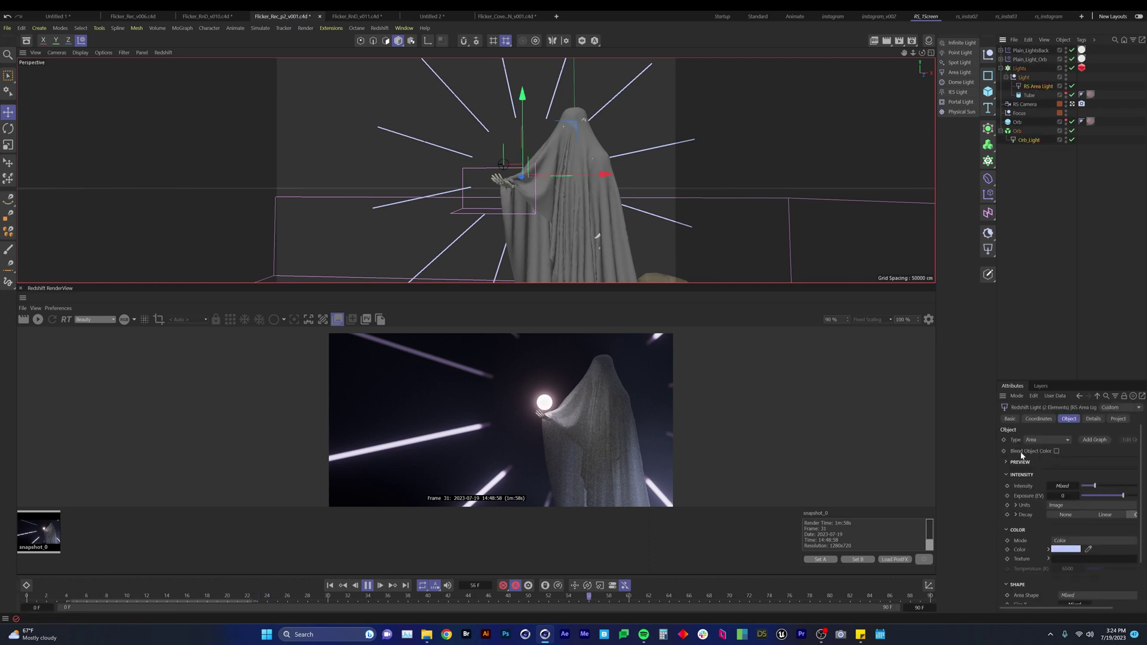
pyautogui.click(1056, 452)
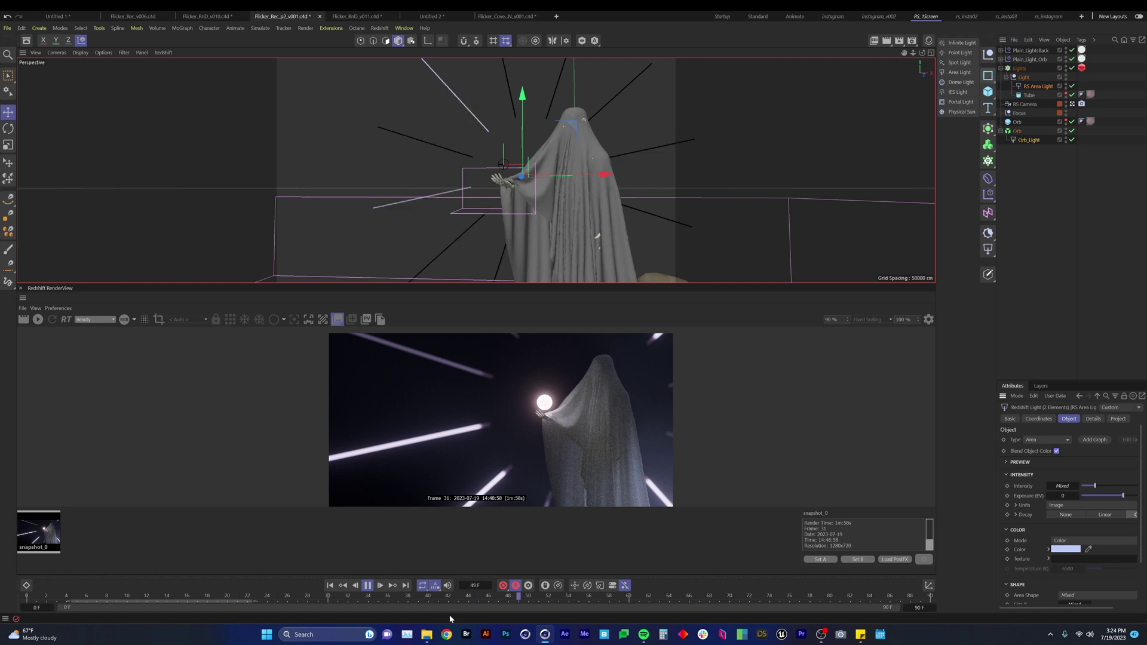
pyautogui.click(368, 586)
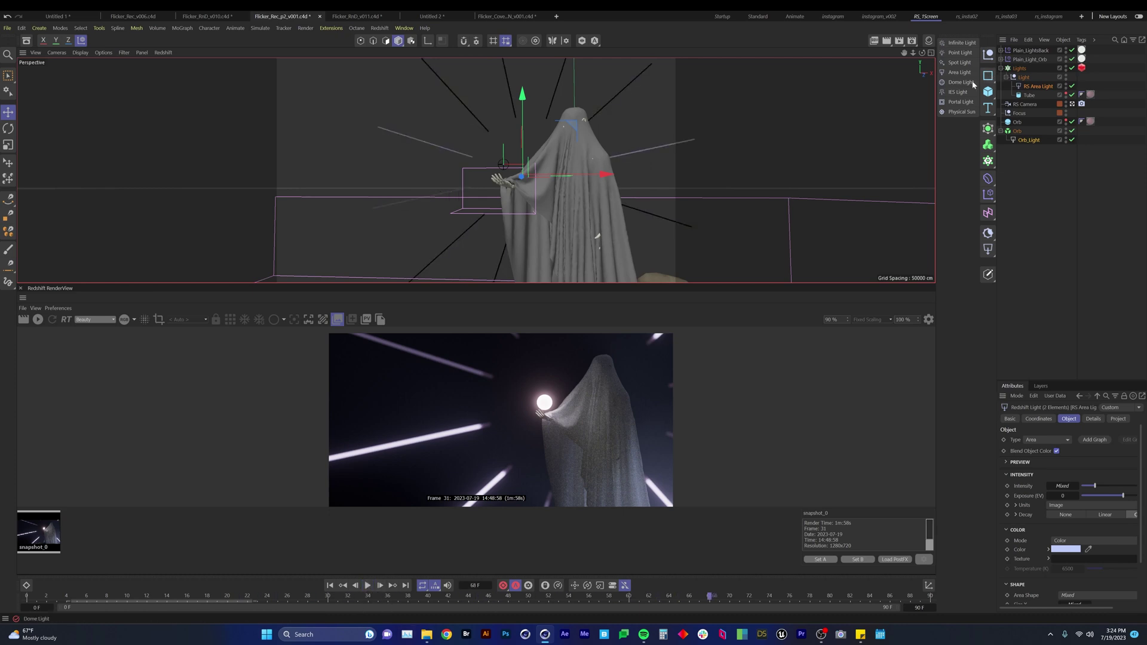
# Select only RS Area Light, start the live Redshift render, and check the flicker at several frames up to 63.
pyautogui.click(1039, 87)
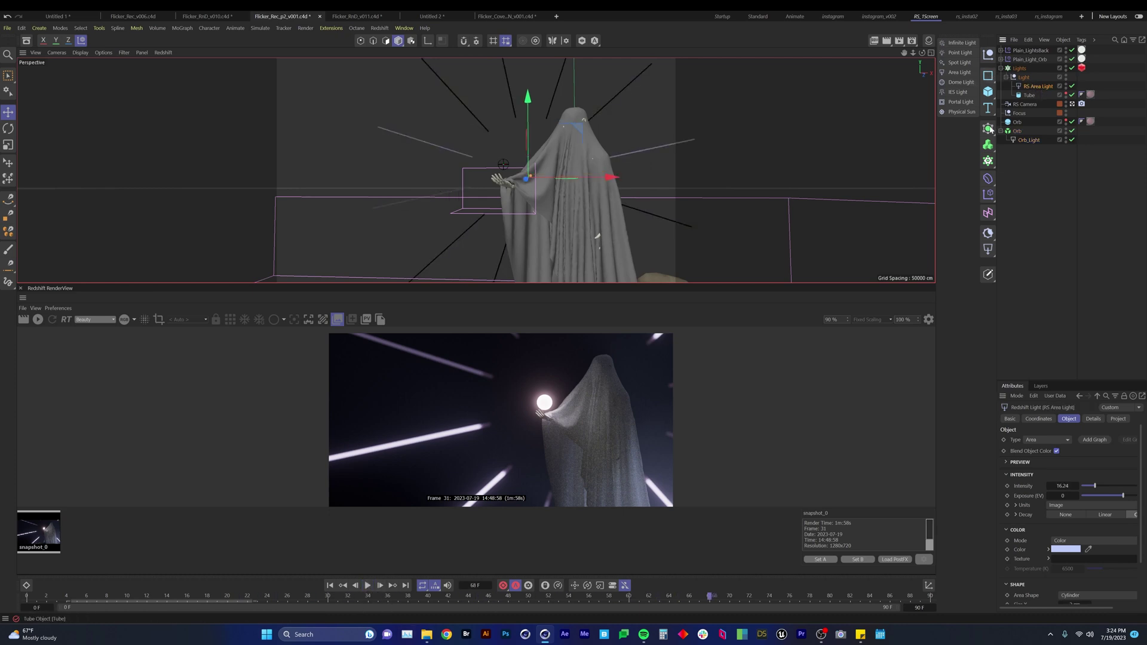
pyautogui.moveTo(354, 600); pyautogui.dragTo(603, 623)
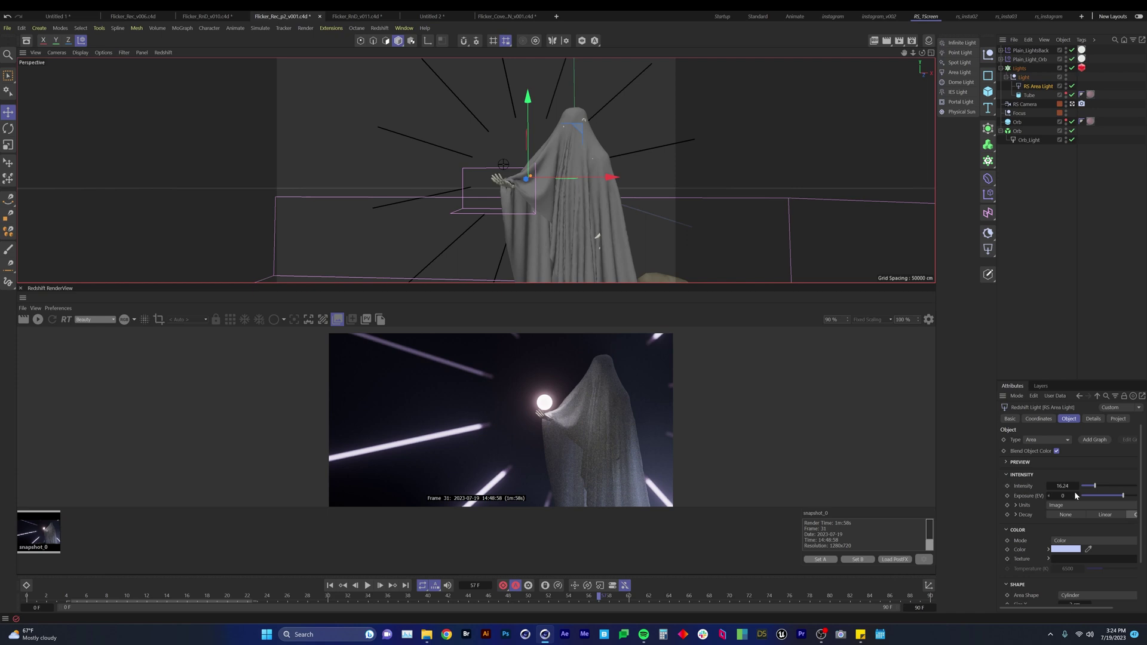
pyautogui.click(38, 320)
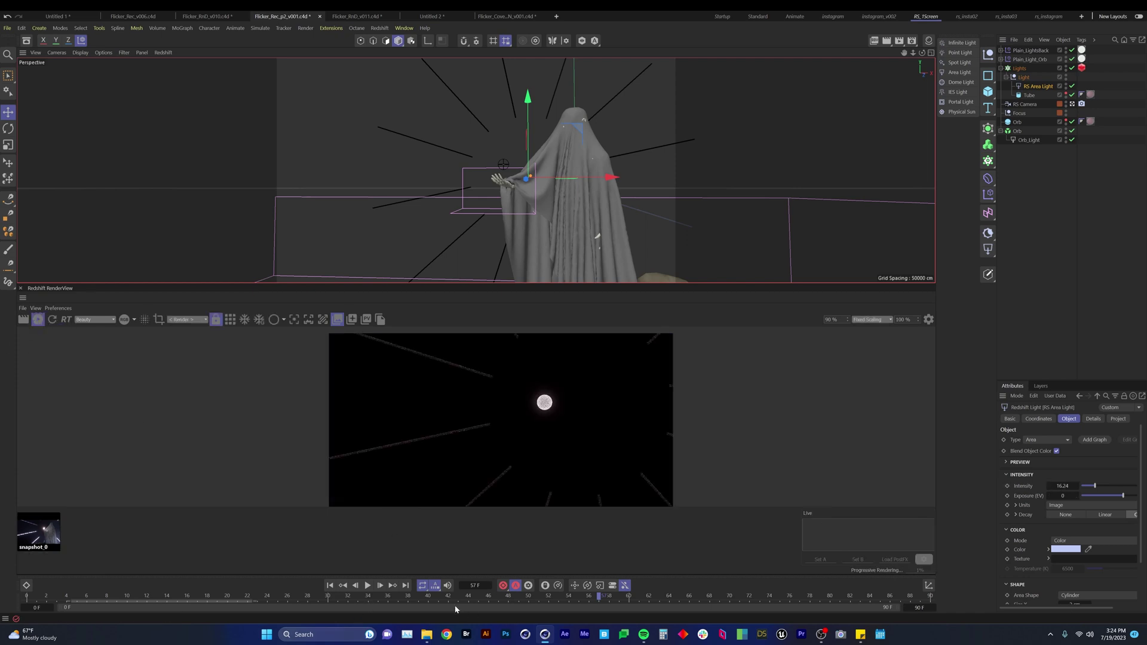
pyautogui.moveTo(443, 597); pyautogui.dragTo(703, 621)
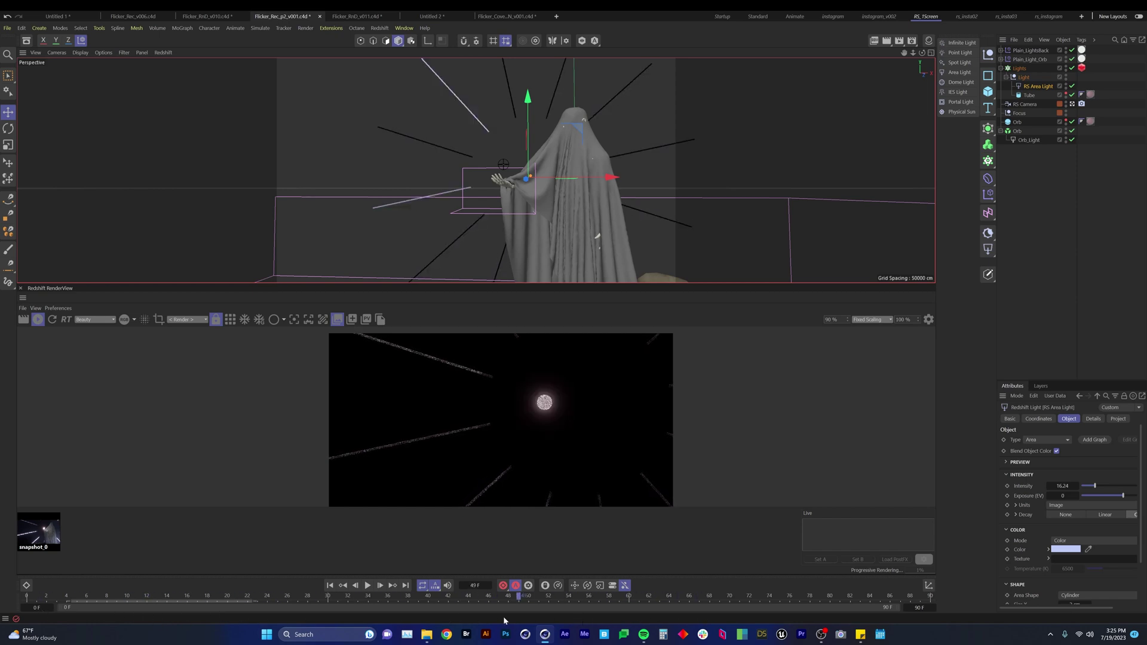
pyautogui.click(357, 596)
pyautogui.click(700, 596)
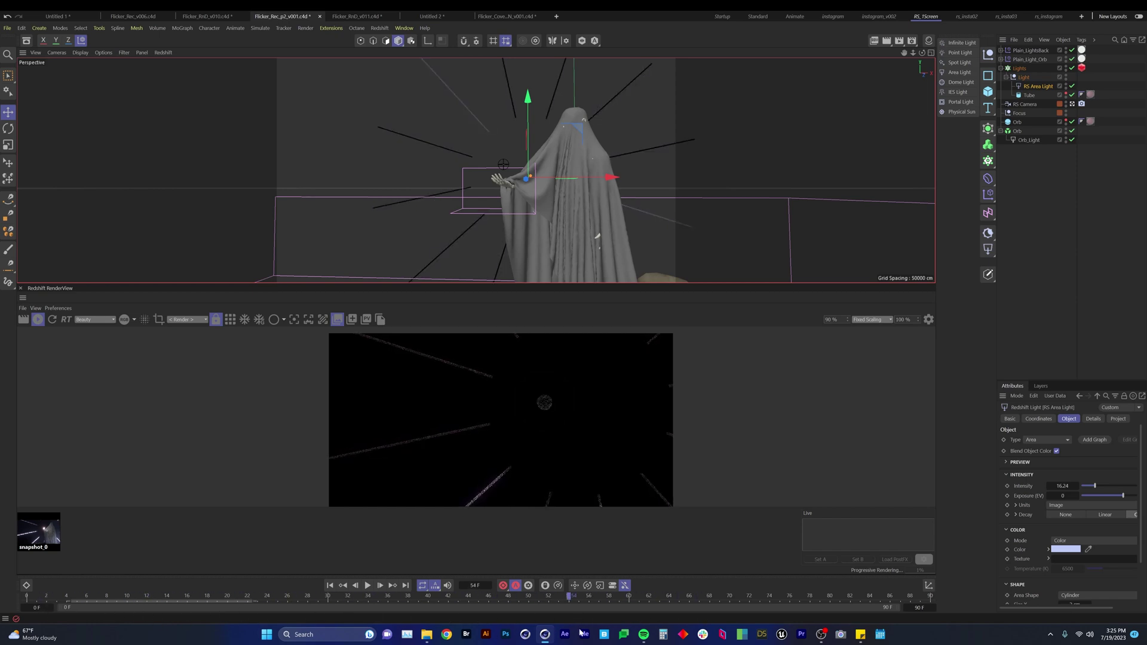
pyautogui.click(660, 596)
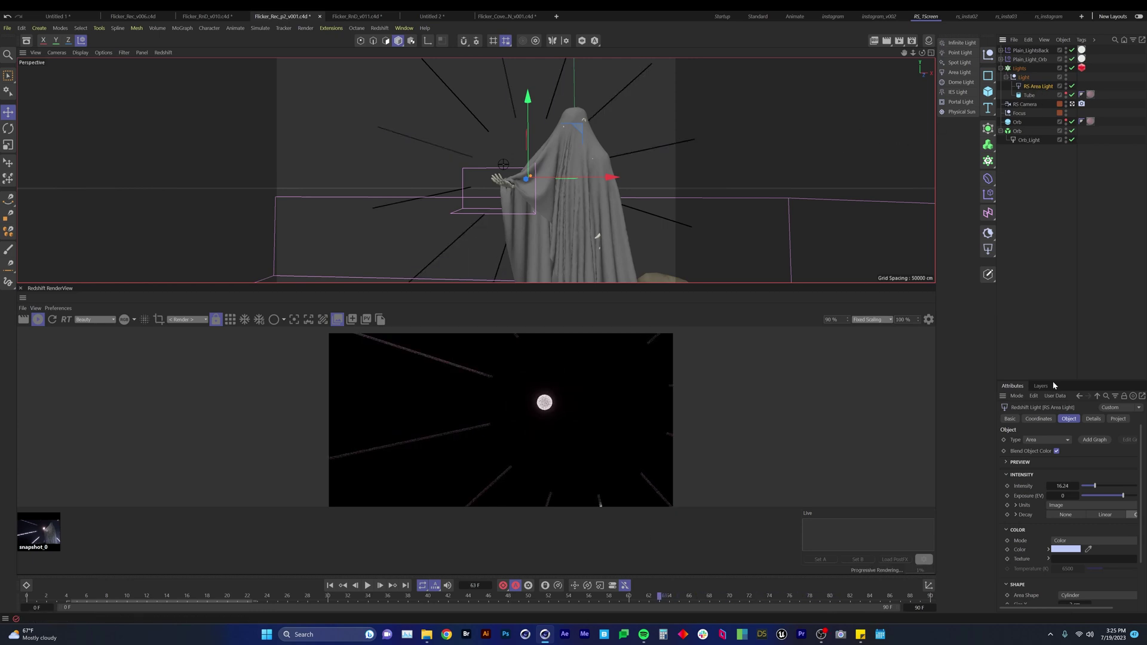
# Change the RS Area Light's color to a fully saturated crimson with a hue of about 346°, and check it at frame 33.
pyautogui.click(1073, 552)
pyautogui.moveTo(1002, 590); pyautogui.dragTo(705, 340)
pyautogui.moveTo(773, 405); pyautogui.dragTo(798, 406)
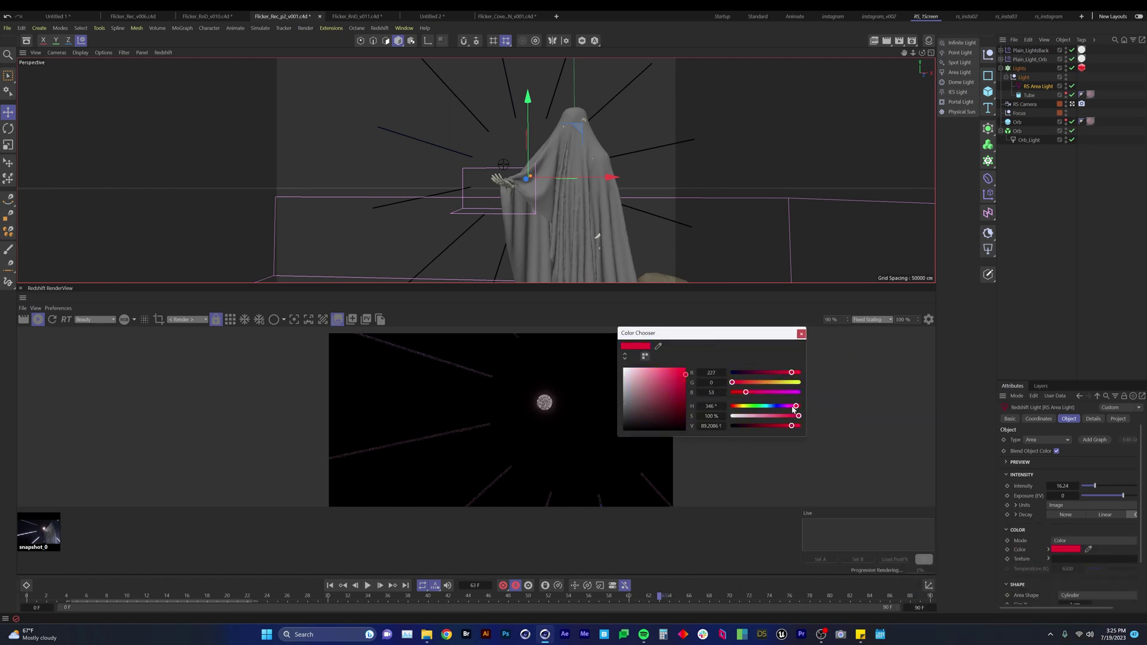
pyautogui.click(801, 334)
pyautogui.moveTo(267, 598); pyautogui.dragTo(362, 601)
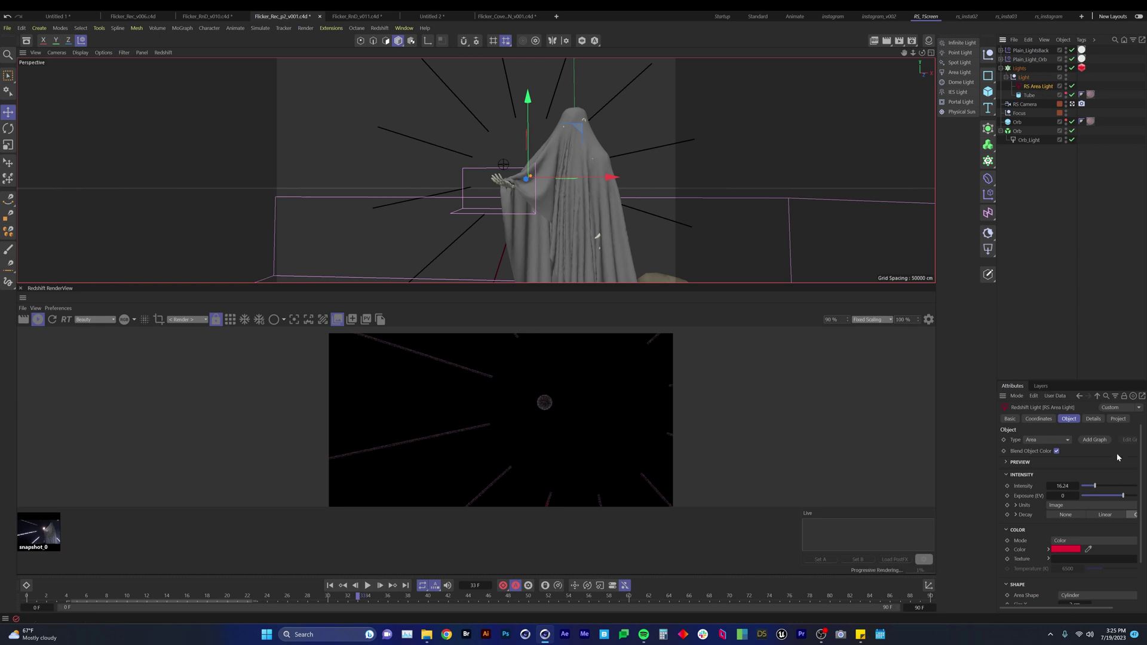
# Raise the RS Area Light's intensity to about 49.73 and its exposure to about 7.713, checking the render at frame 38.
pyautogui.moveTo(1109, 487); pyautogui.dragTo(1116, 486)
pyautogui.moveTo(344, 602); pyautogui.dragTo(386, 621)
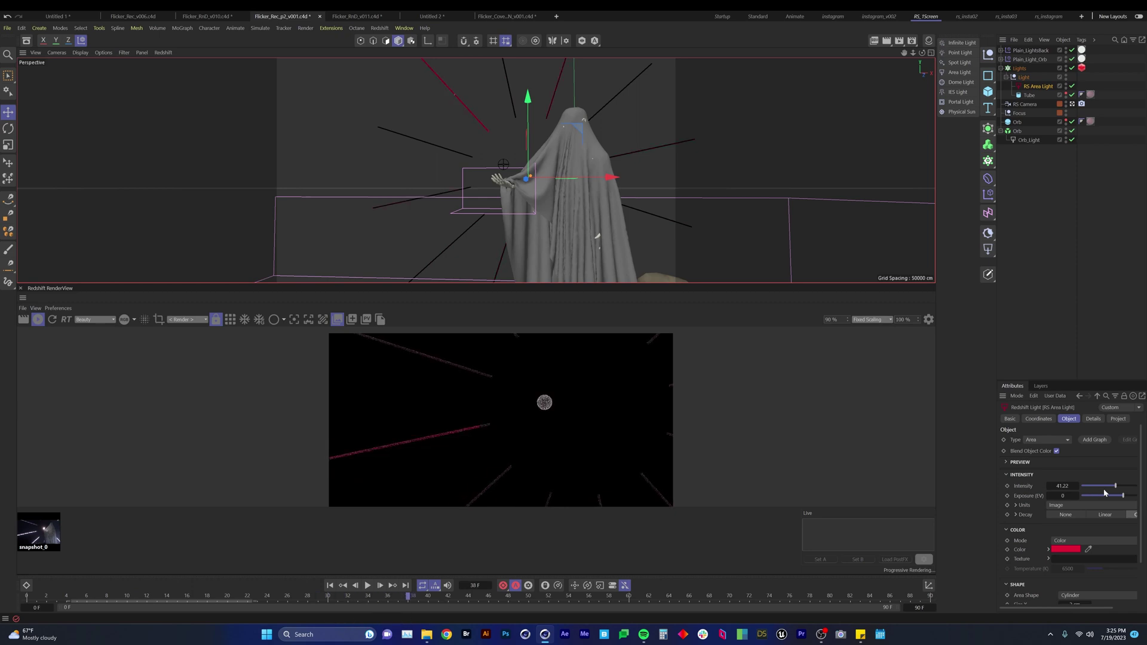
pyautogui.moveTo(1122, 487); pyautogui.dragTo(1145, 500)
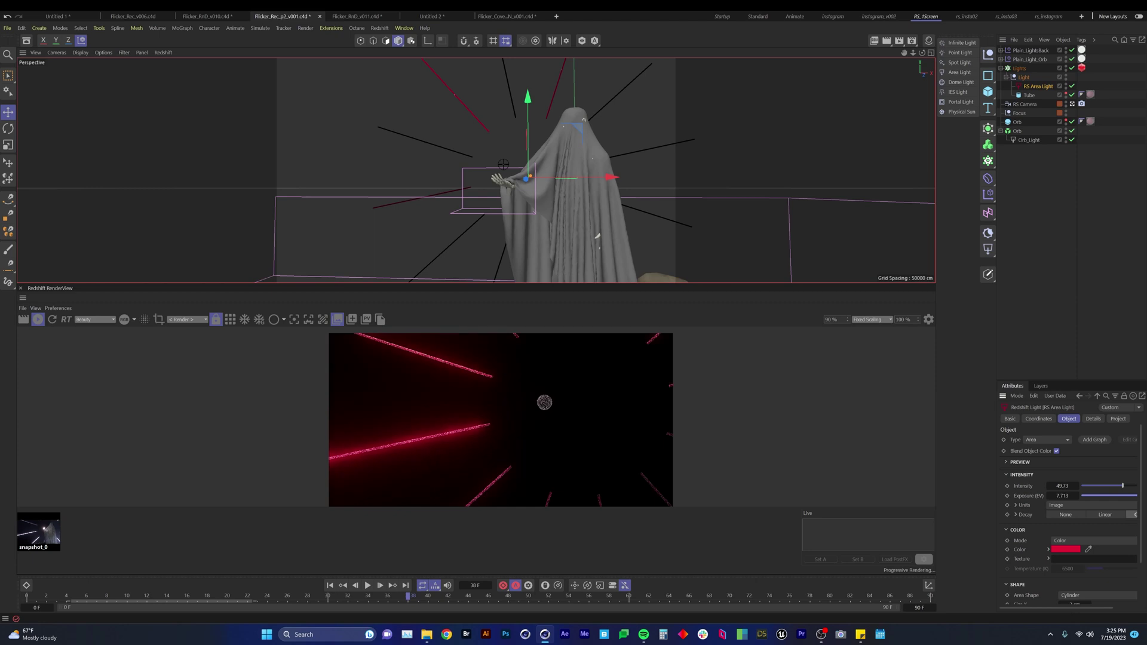
# Scrub through the timeline to compare the red lights' flicker in the render, ending at frame 42.
pyautogui.click(95, 596)
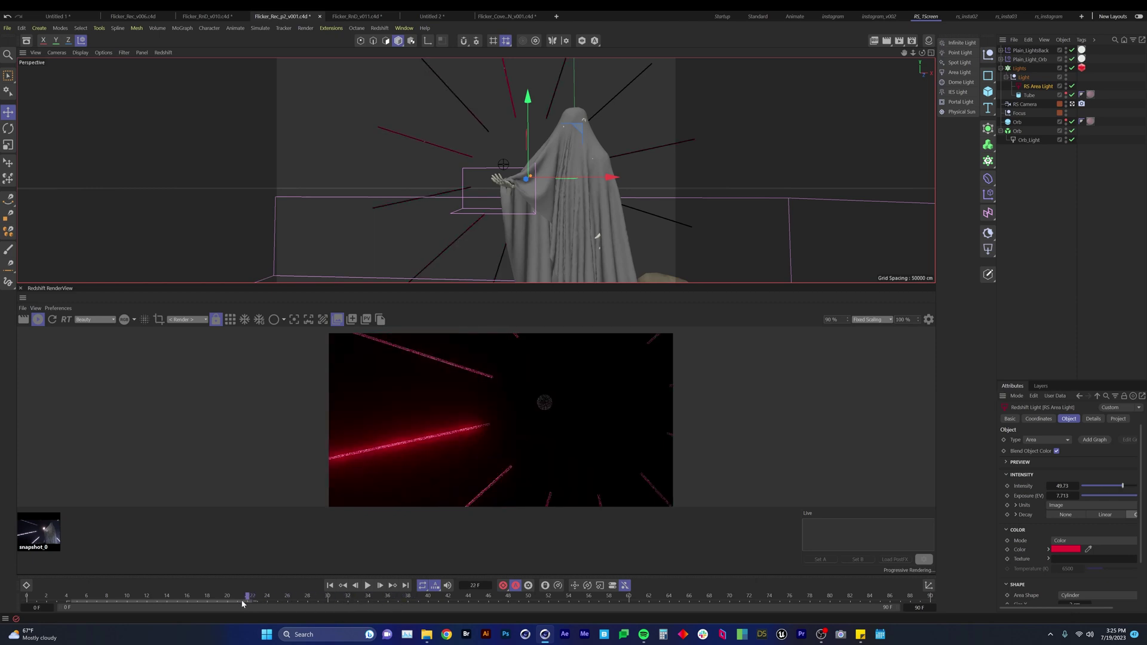
pyautogui.moveTo(95, 595); pyautogui.dragTo(841, 594)
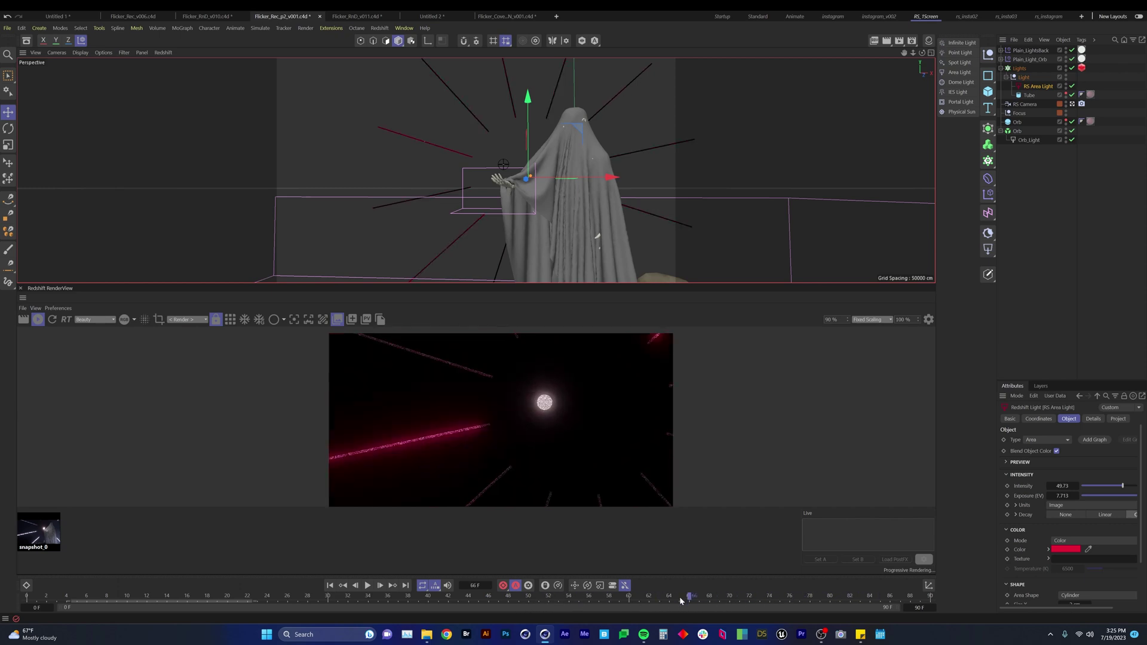
pyautogui.moveTo(681, 600); pyautogui.dragTo(470, 598)
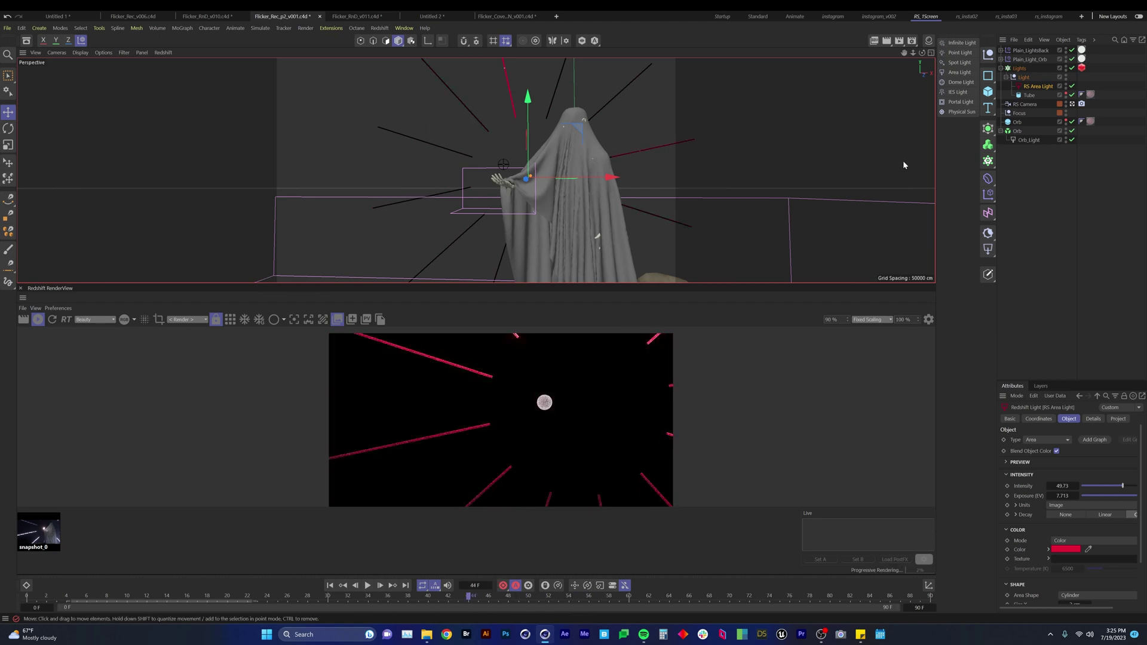
pyautogui.moveTo(433, 598); pyautogui.dragTo(349, 598)
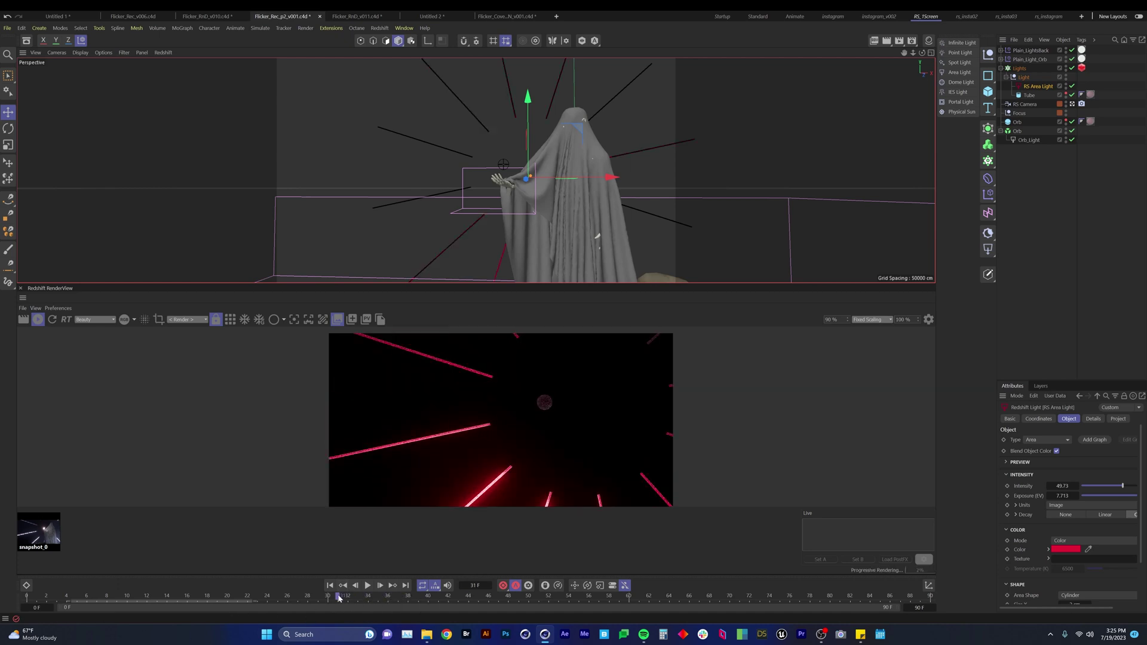
pyautogui.moveTo(338, 597); pyautogui.dragTo(426, 601)
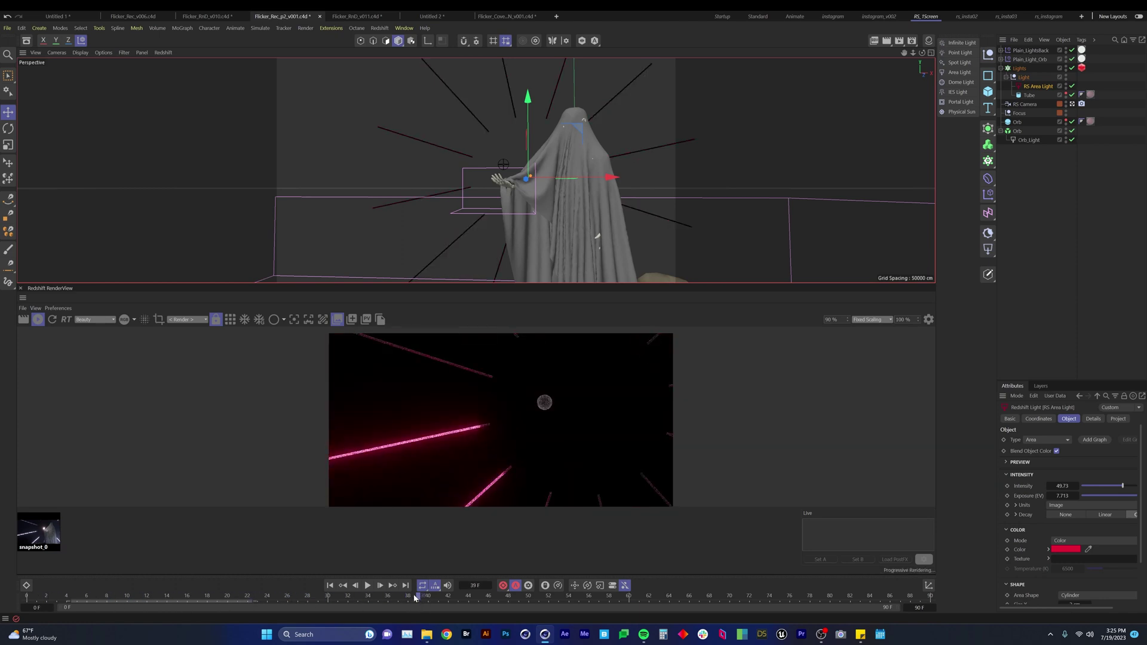
pyautogui.click(450, 598)
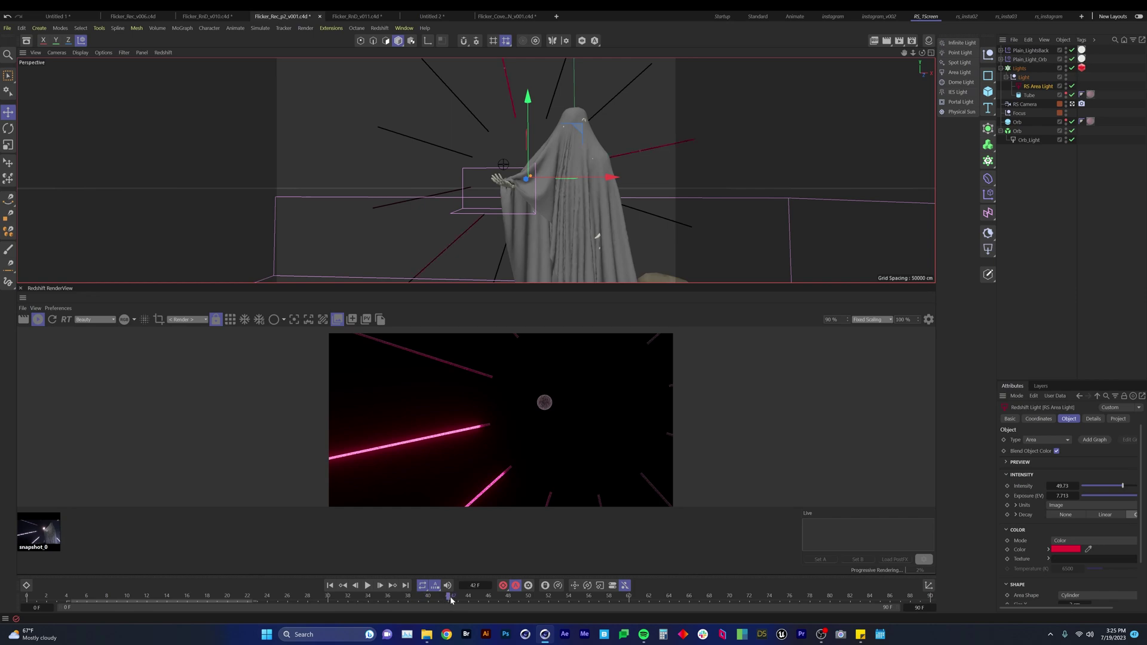